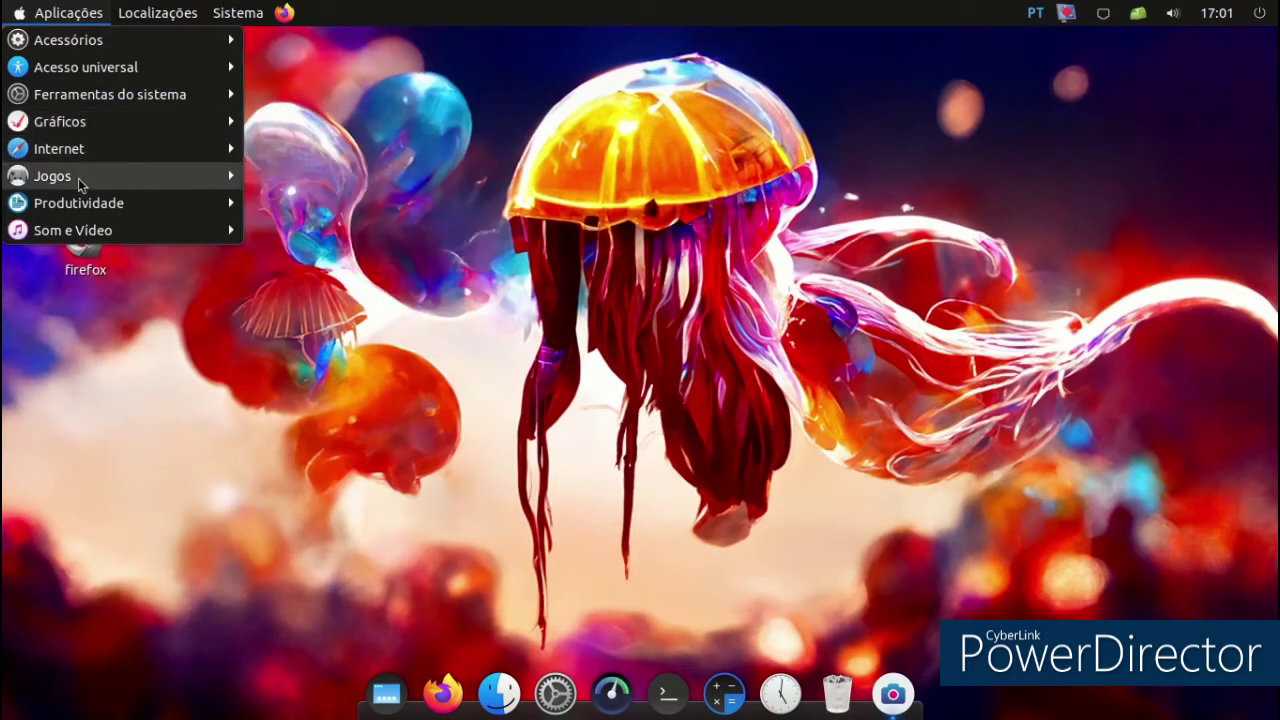
pyautogui.moveTo(80, 207)
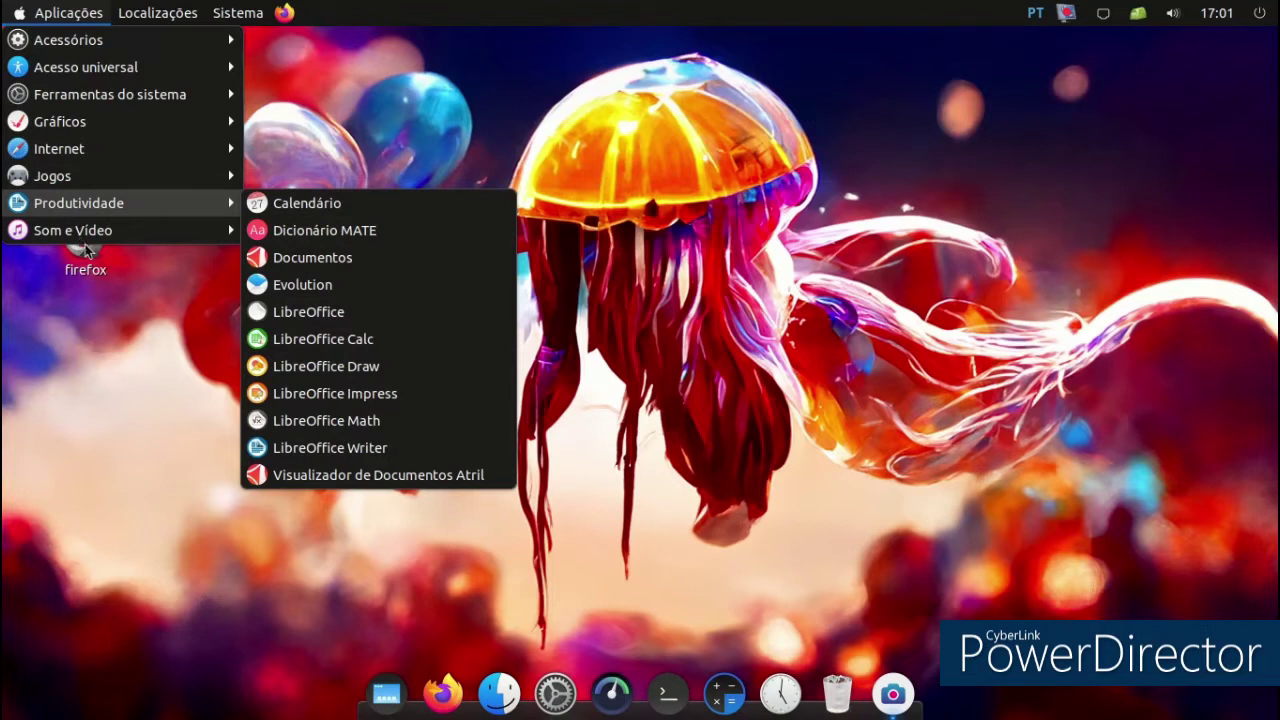
pyautogui.moveTo(157, 13)
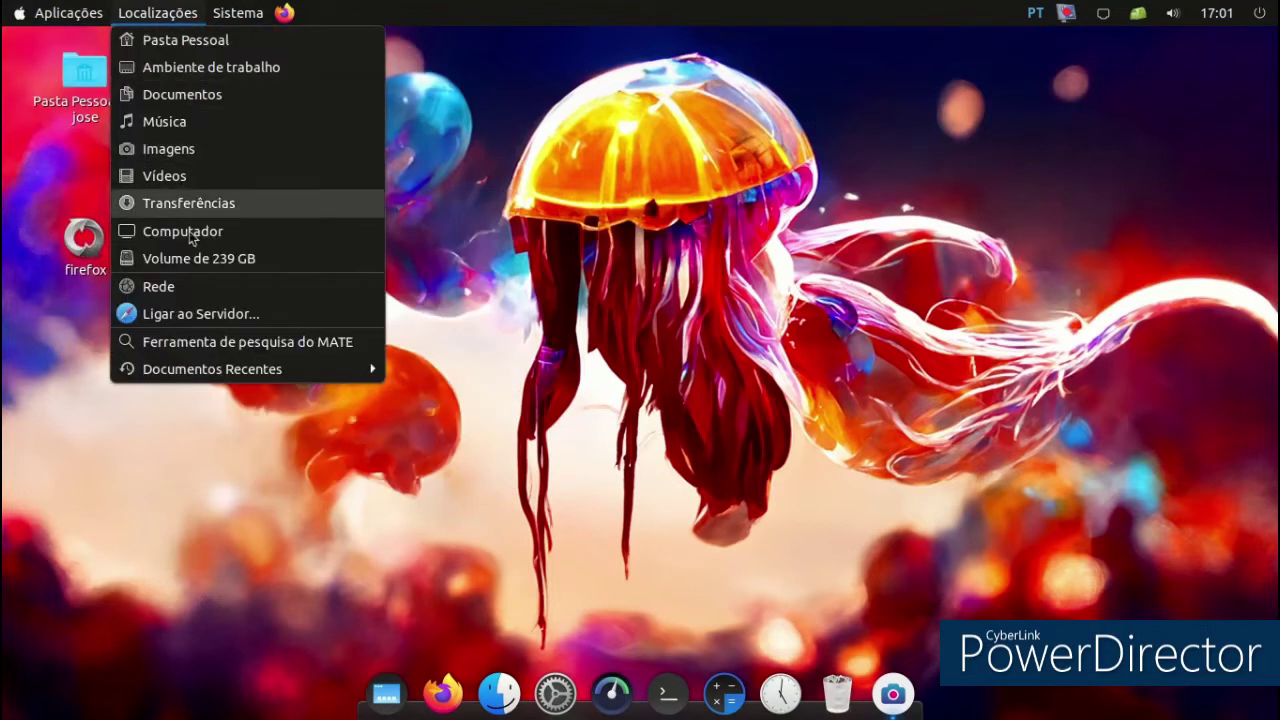
# Step: Open the Aparência preferences, look through the background, font and interface settings, and close the window
pyautogui.moveTo(216, 16)
pyautogui.moveTo(245, 45)
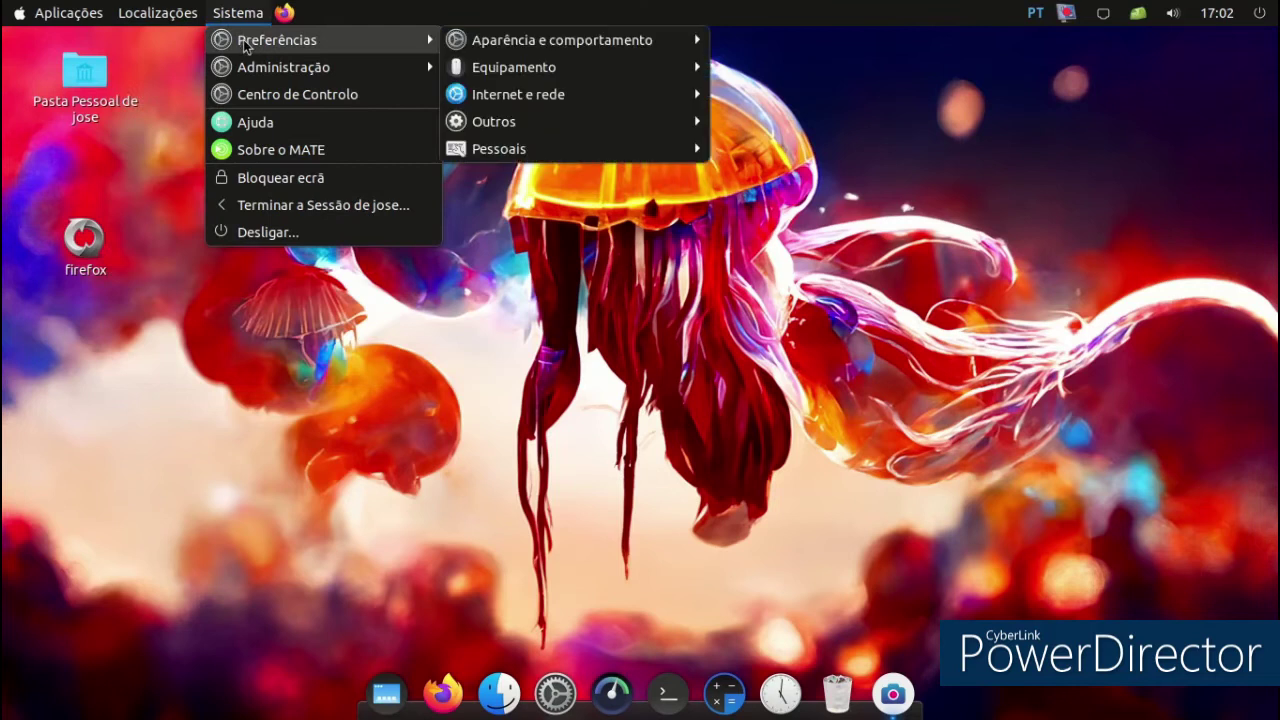
pyautogui.moveTo(592, 42)
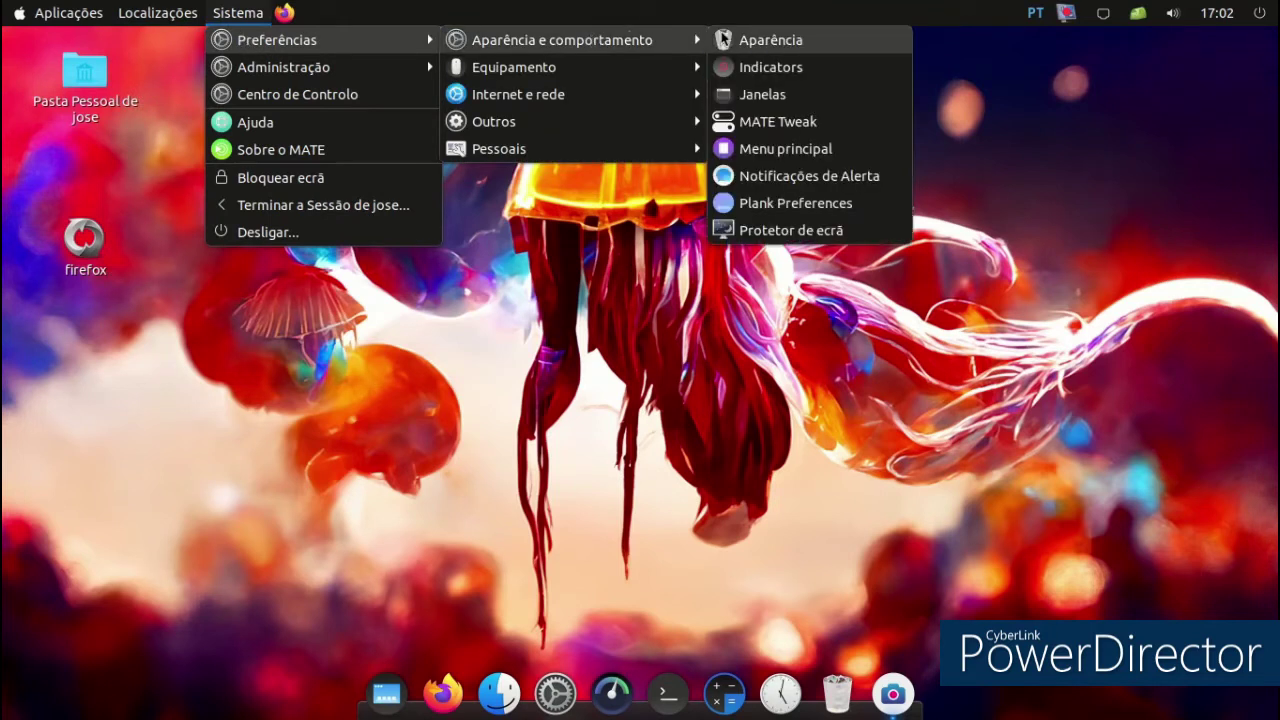
pyautogui.click(752, 40)
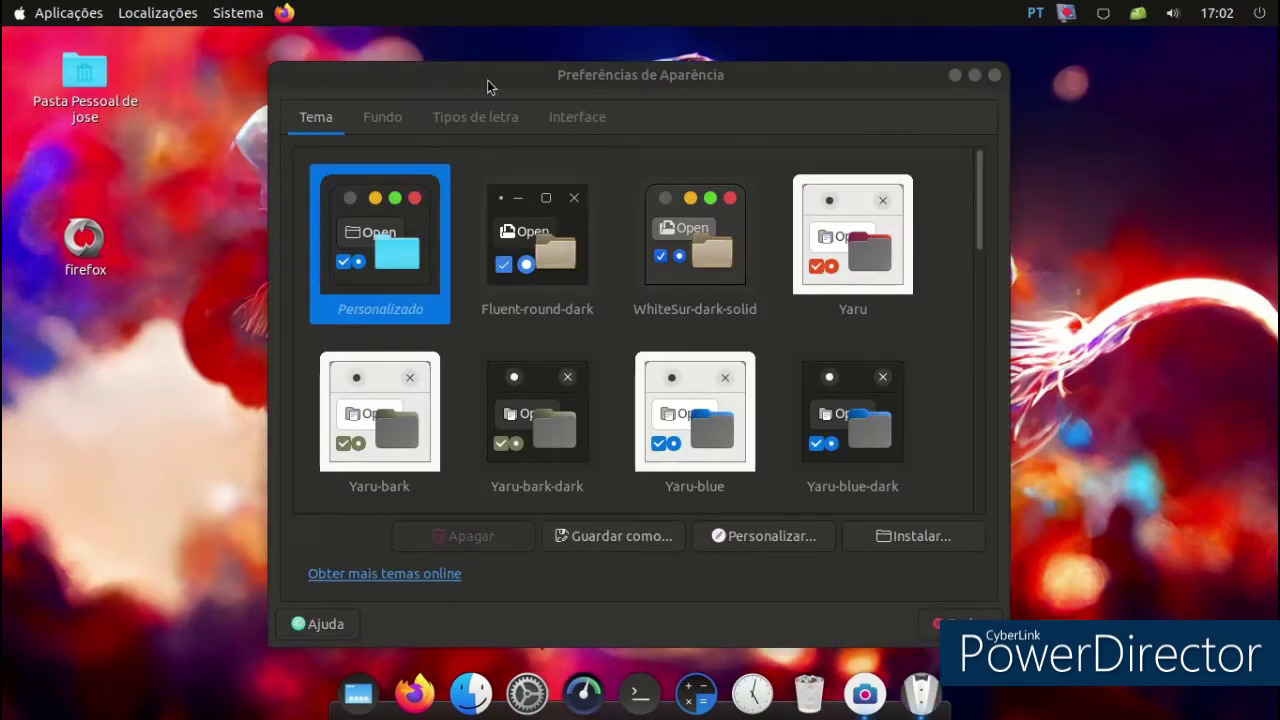
pyautogui.moveTo(487, 80); pyautogui.dragTo(459, 60)
pyautogui.click(405, 97)
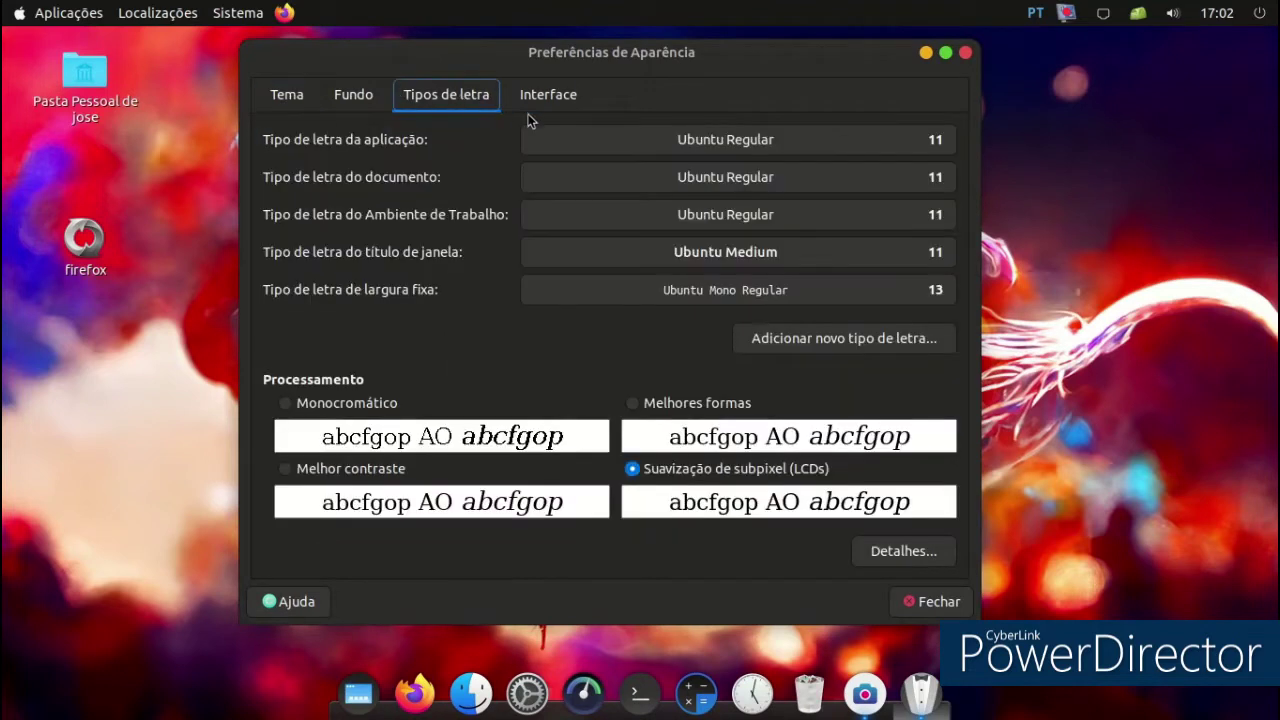
pyautogui.click(558, 100)
pyautogui.click(966, 53)
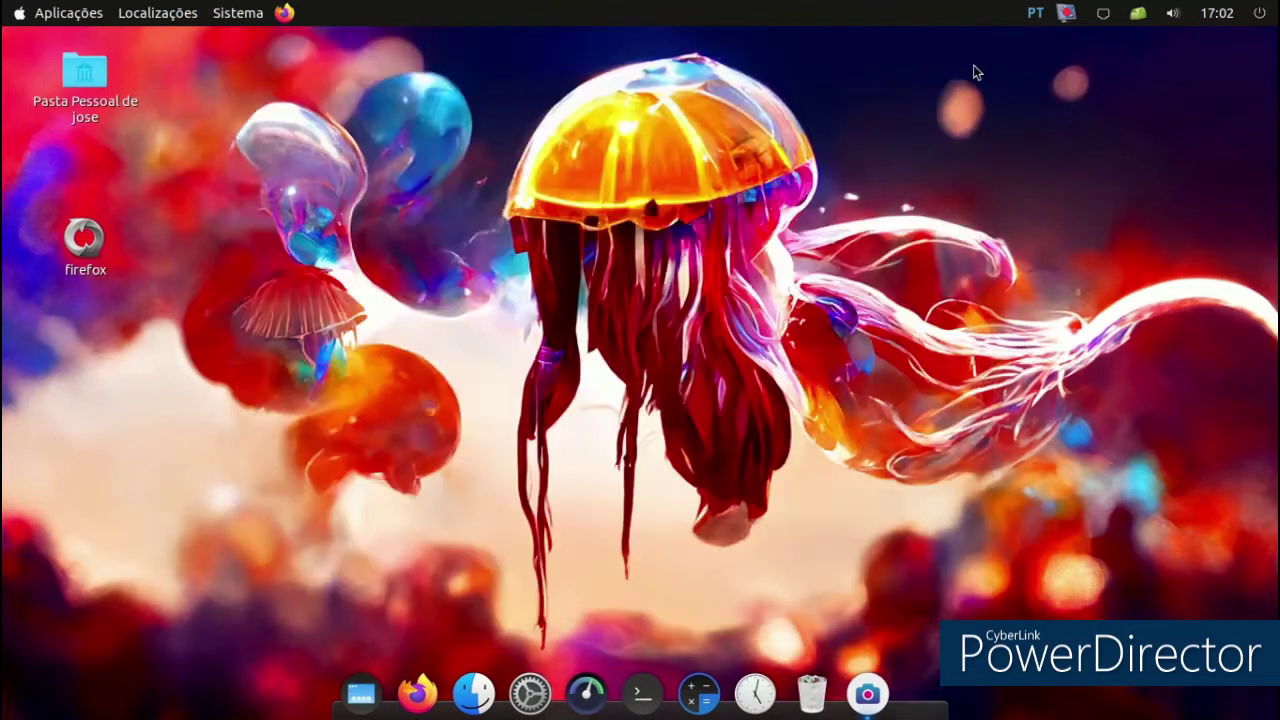
# Step: Look through the desktop's status indicators, including the volume control and vokoscreenNG options, and dismiss them
pyautogui.click(1217, 13)
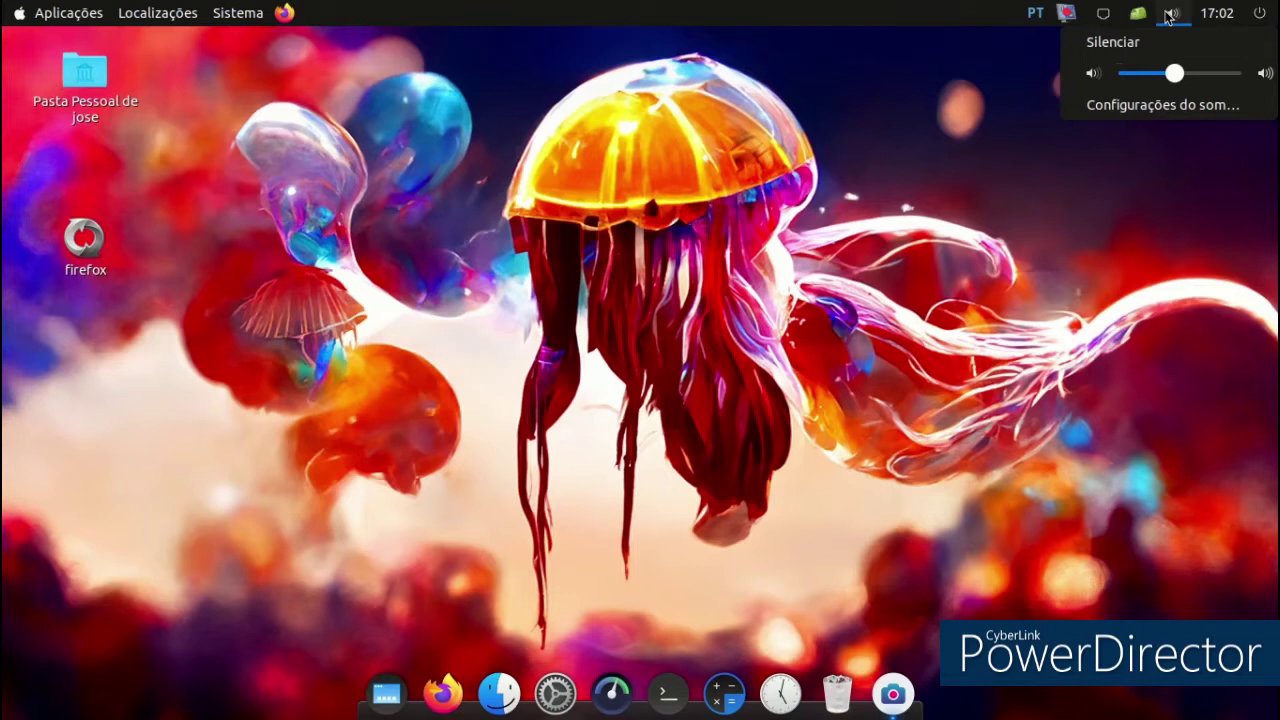
pyautogui.moveTo(1066, 12)
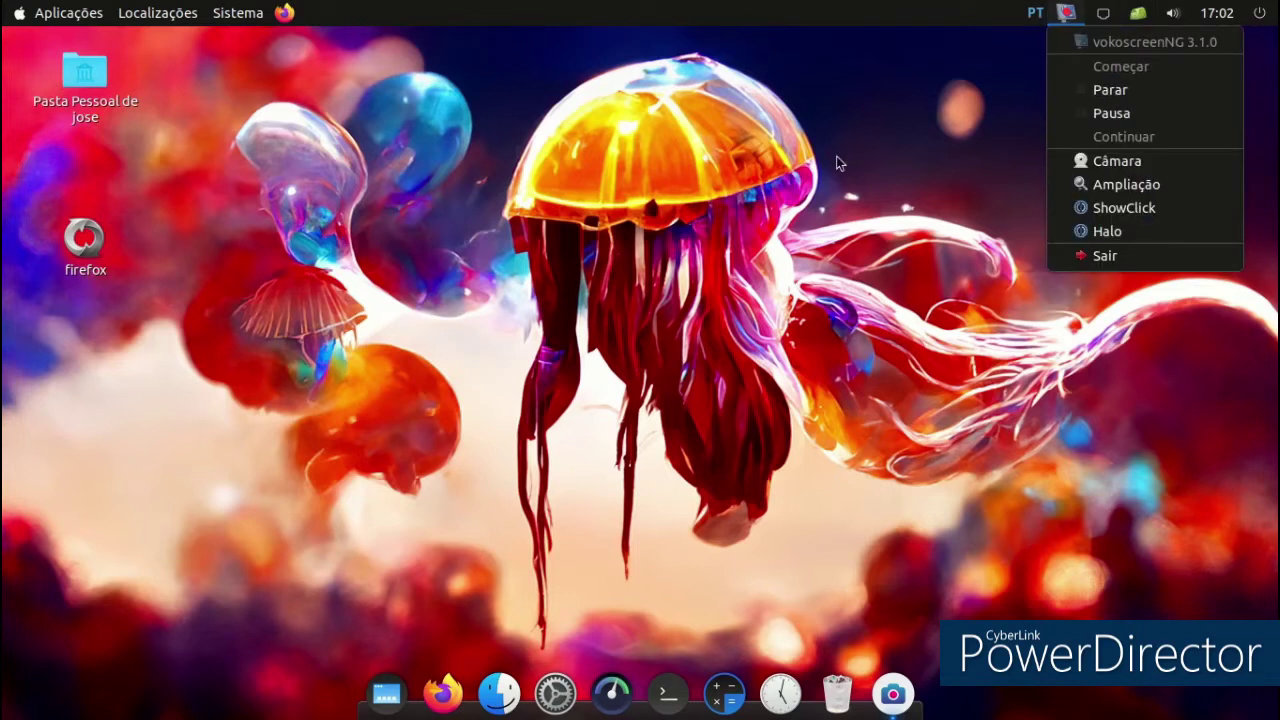
pyautogui.click(793, 183)
# Step: Open the Centro de Controlo and examine its settings from Administração through Outros
pyautogui.click(238, 11)
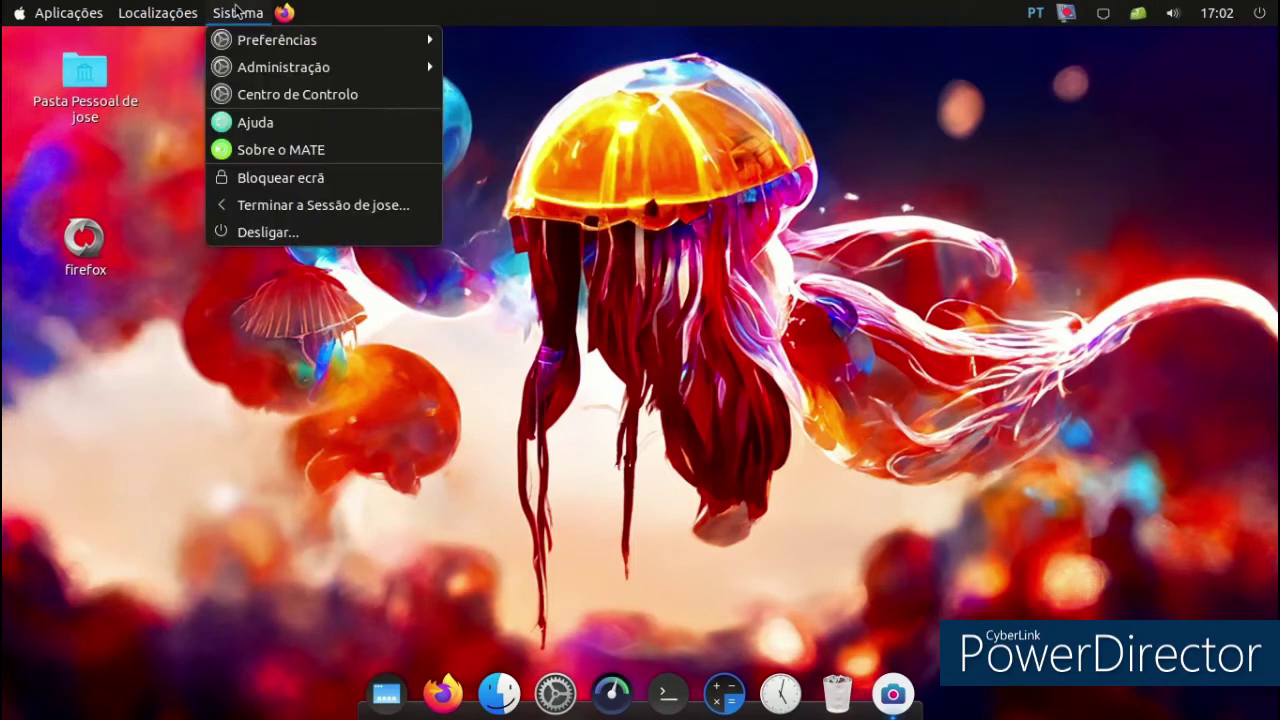
pyautogui.click(297, 94)
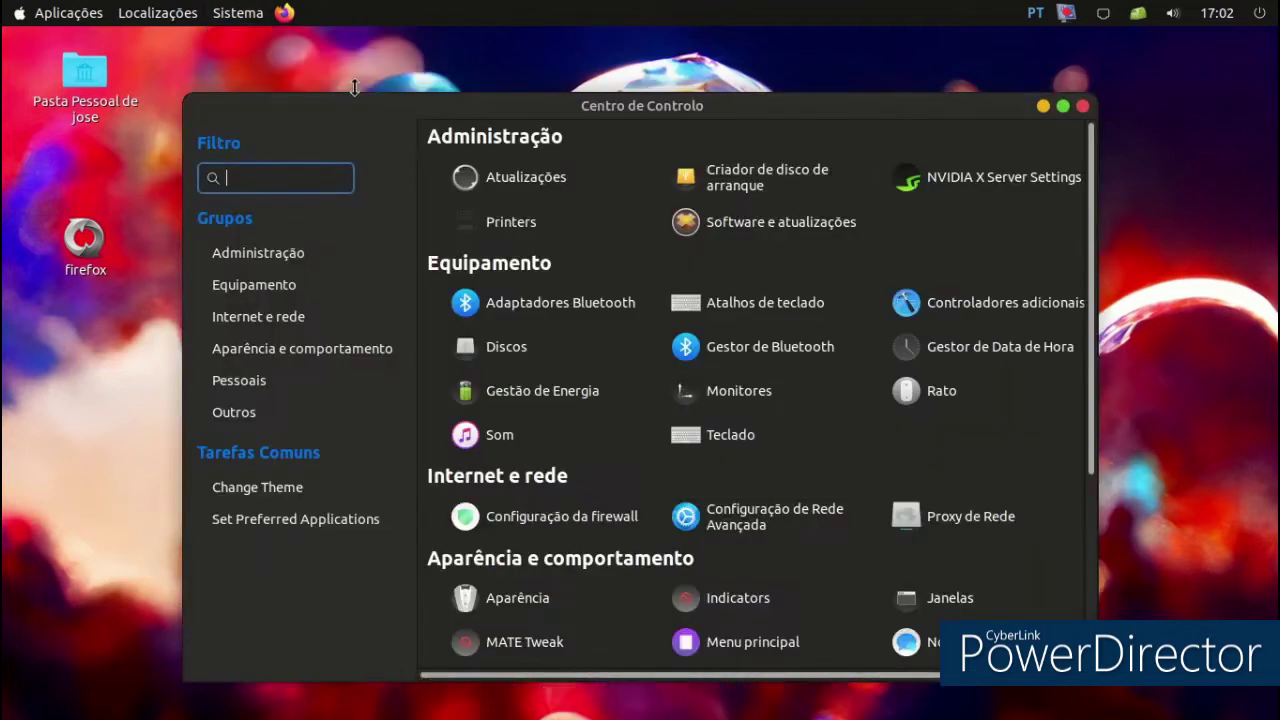
pyautogui.moveTo(612, 114); pyautogui.dragTo(587, 80)
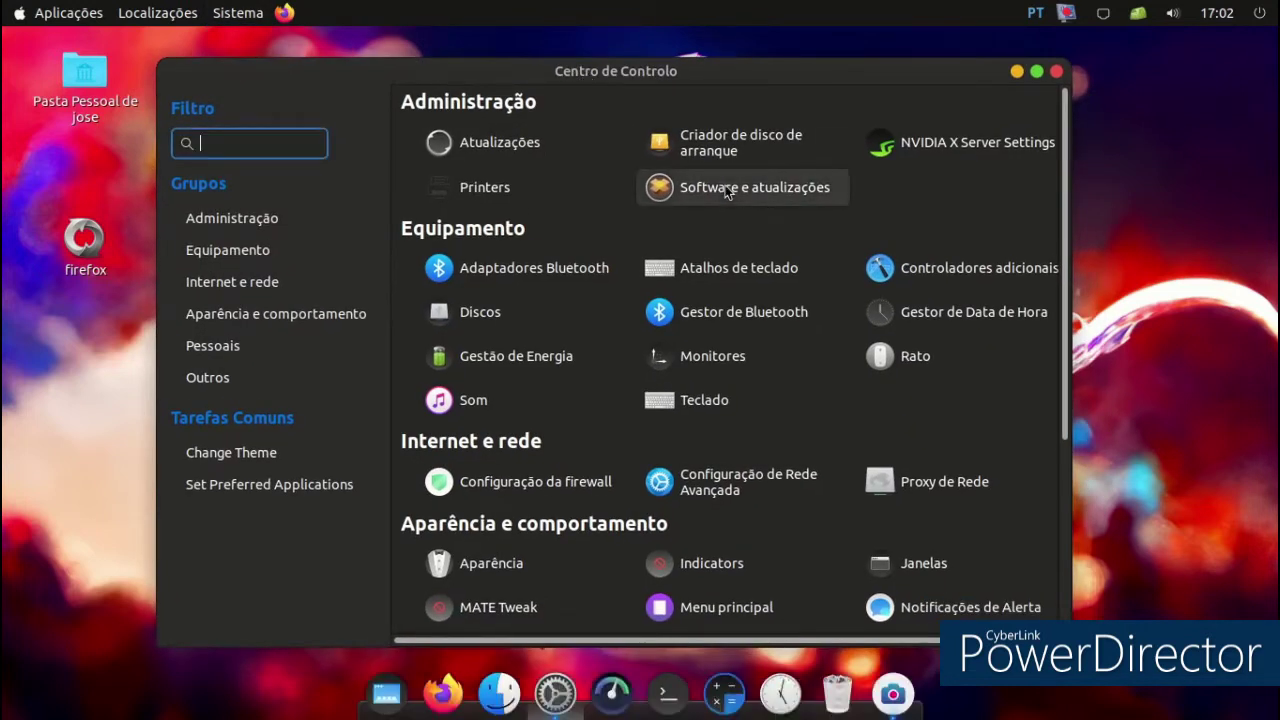
pyautogui.scroll(-4, 722, 200)
pyautogui.scroll(-1, 720, 201)
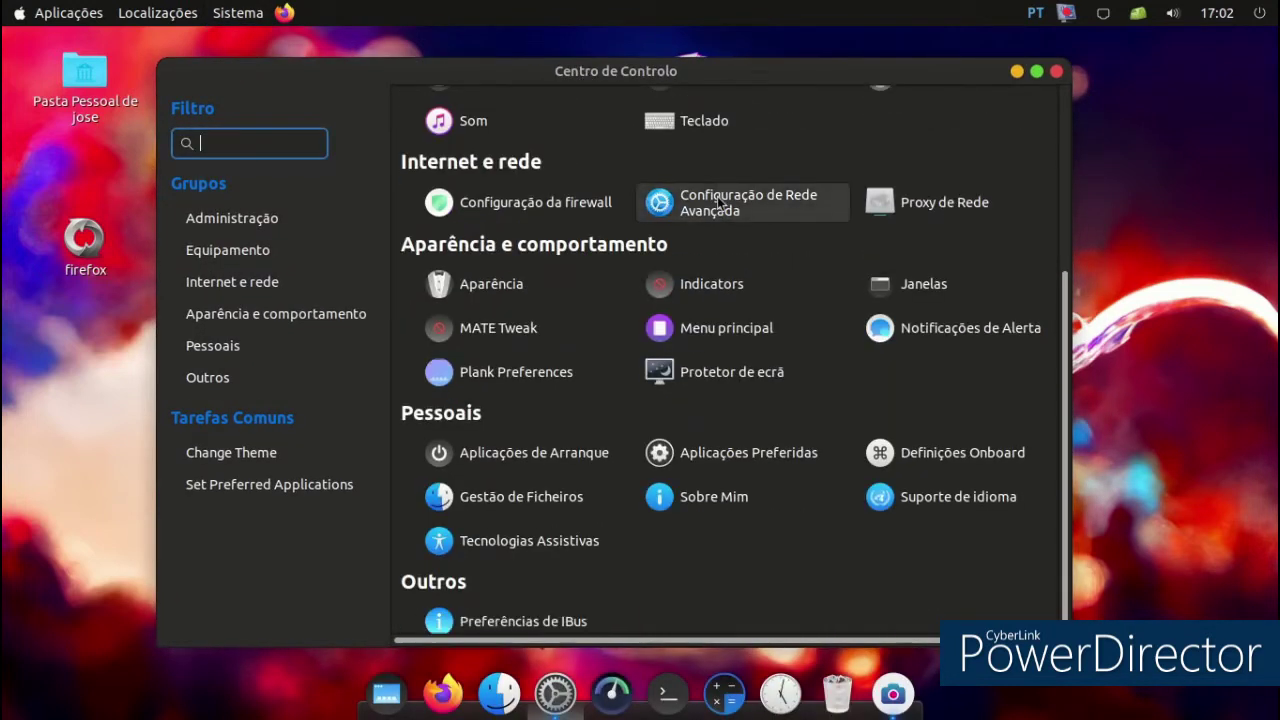
# Step: View the Menu principal editor from the Centro de Controlo, closing both windows
pyautogui.click(692, 326)
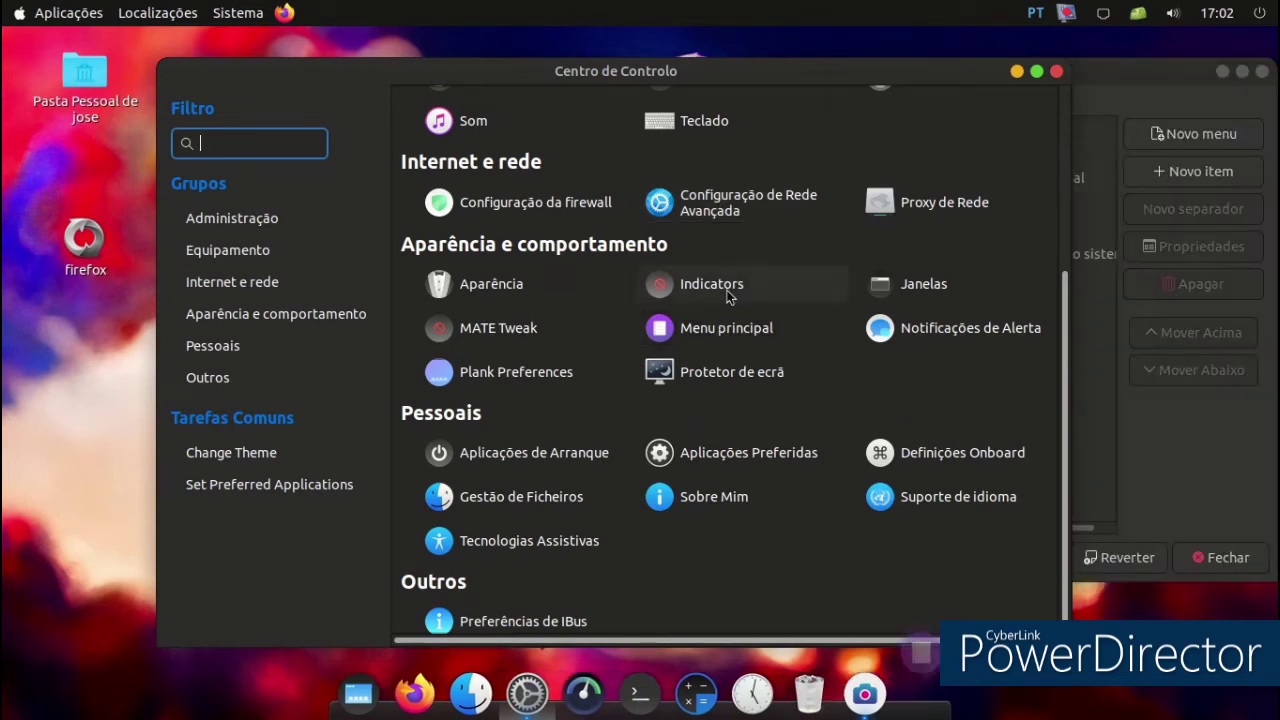
pyautogui.click(1055, 72)
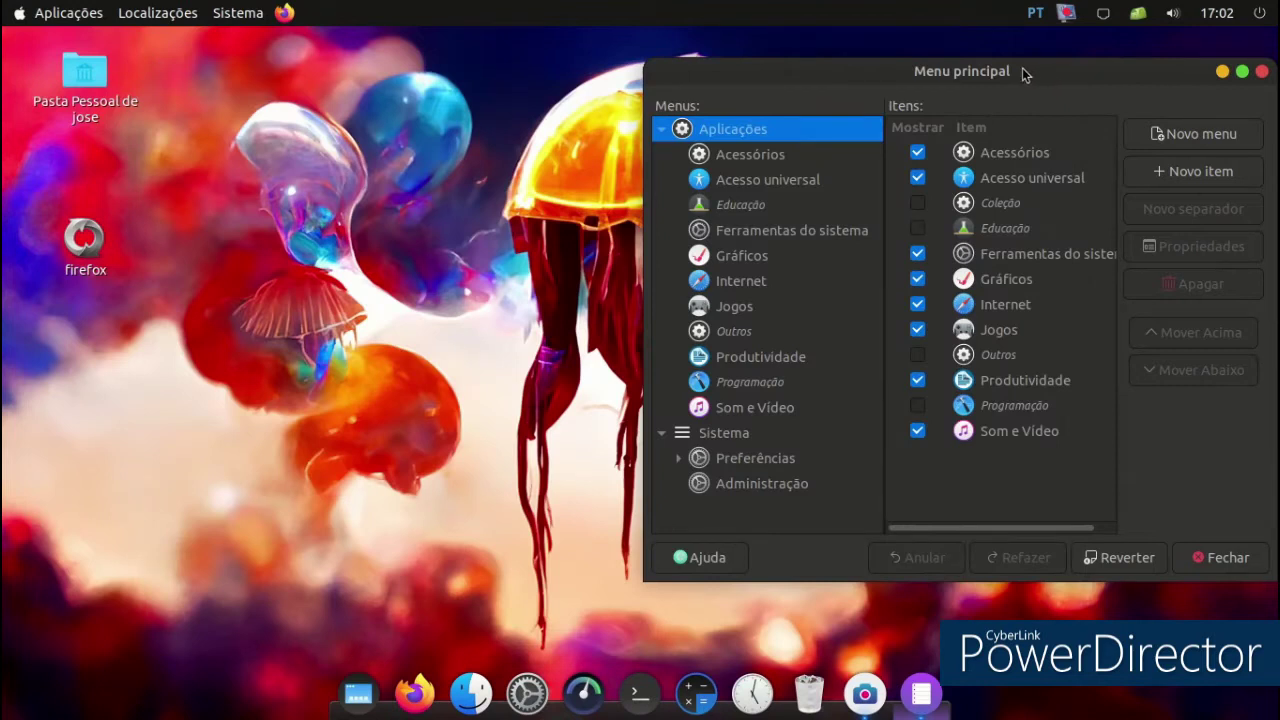
pyautogui.moveTo(1030, 74); pyautogui.dragTo(783, 68)
pyautogui.click(977, 70)
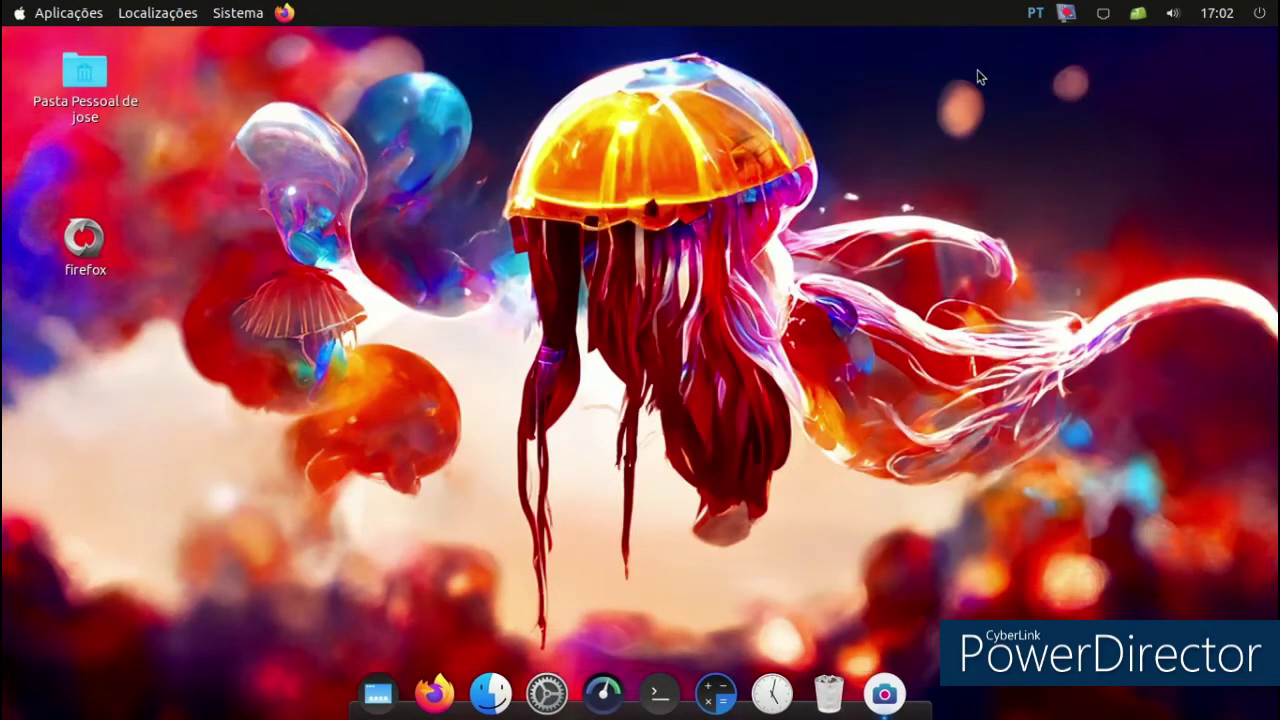
pyautogui.click(86, 13)
pyautogui.moveTo(72, 66)
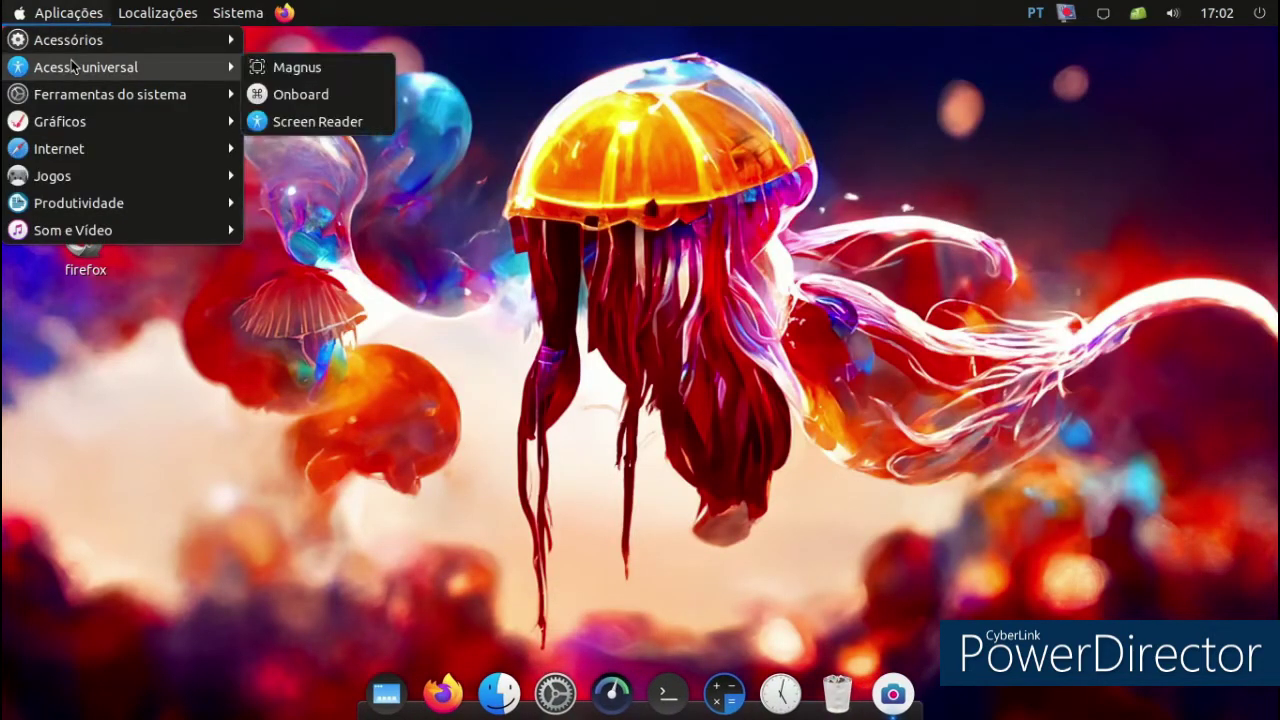
pyautogui.click(291, 136)
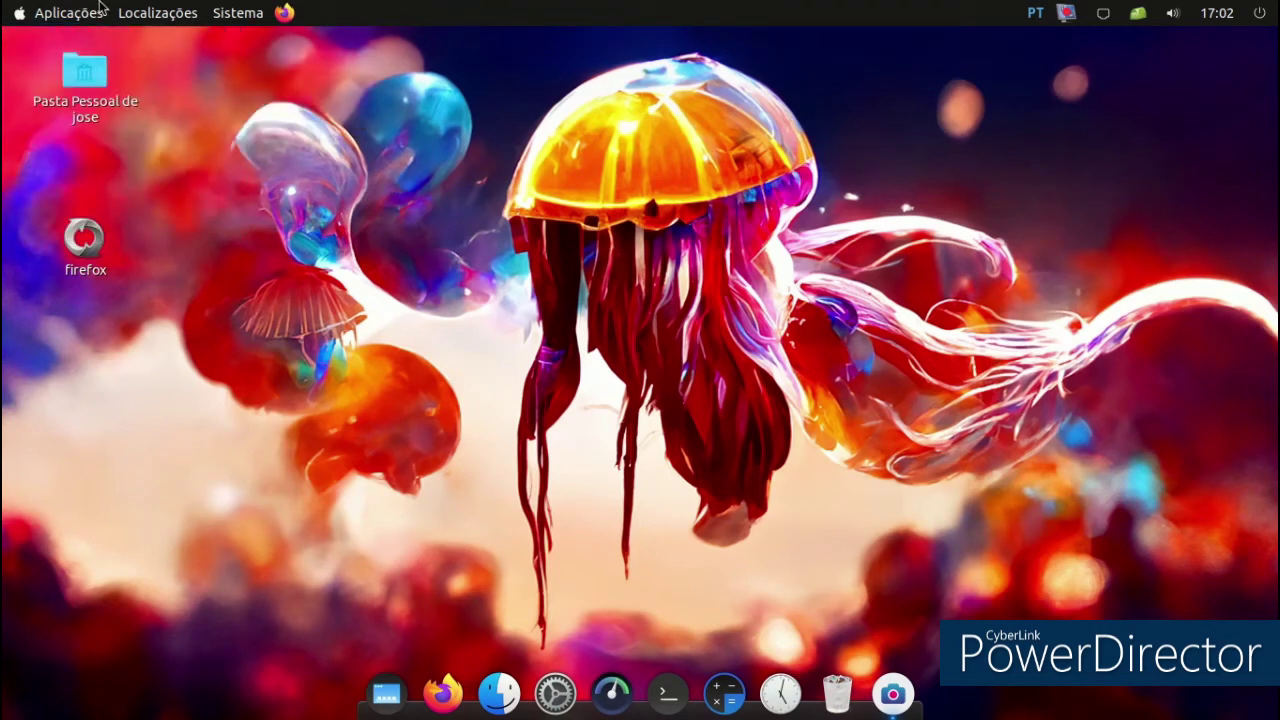
# Step: Launch the Solitário Aisleriot game to view it, and close it
pyautogui.click(42, 16)
pyautogui.moveTo(68, 160)
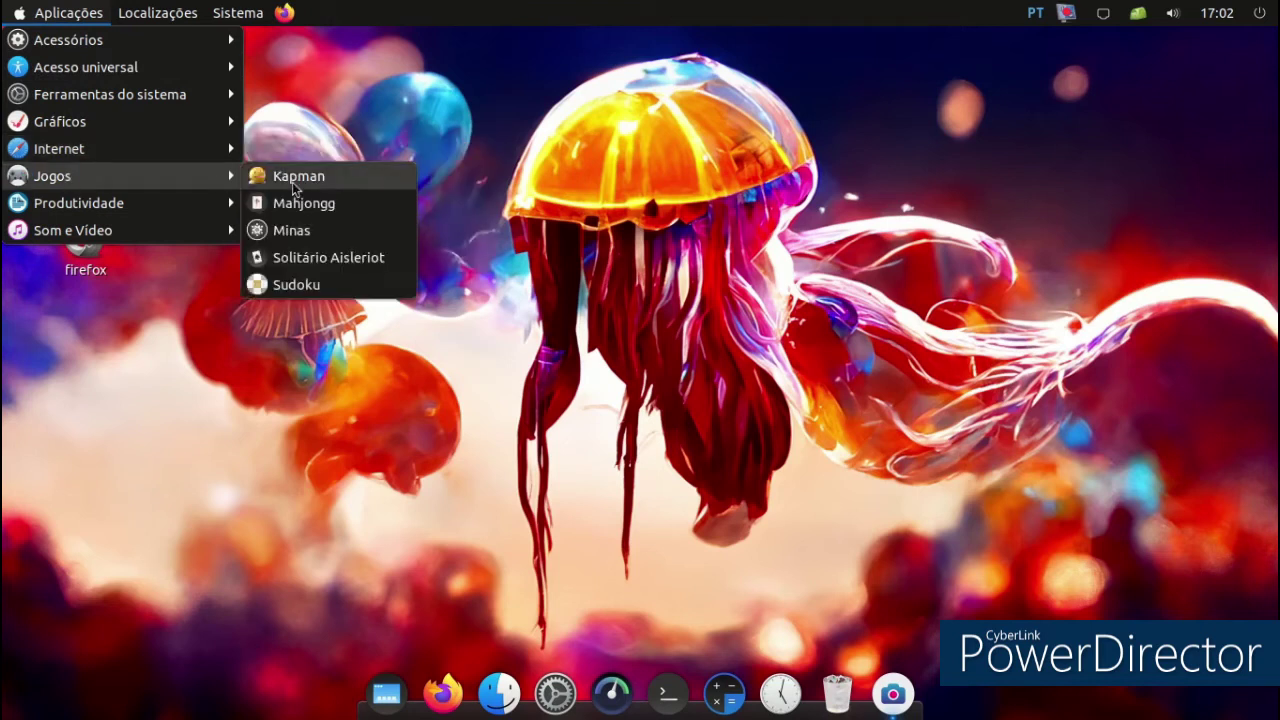
pyautogui.click(294, 261)
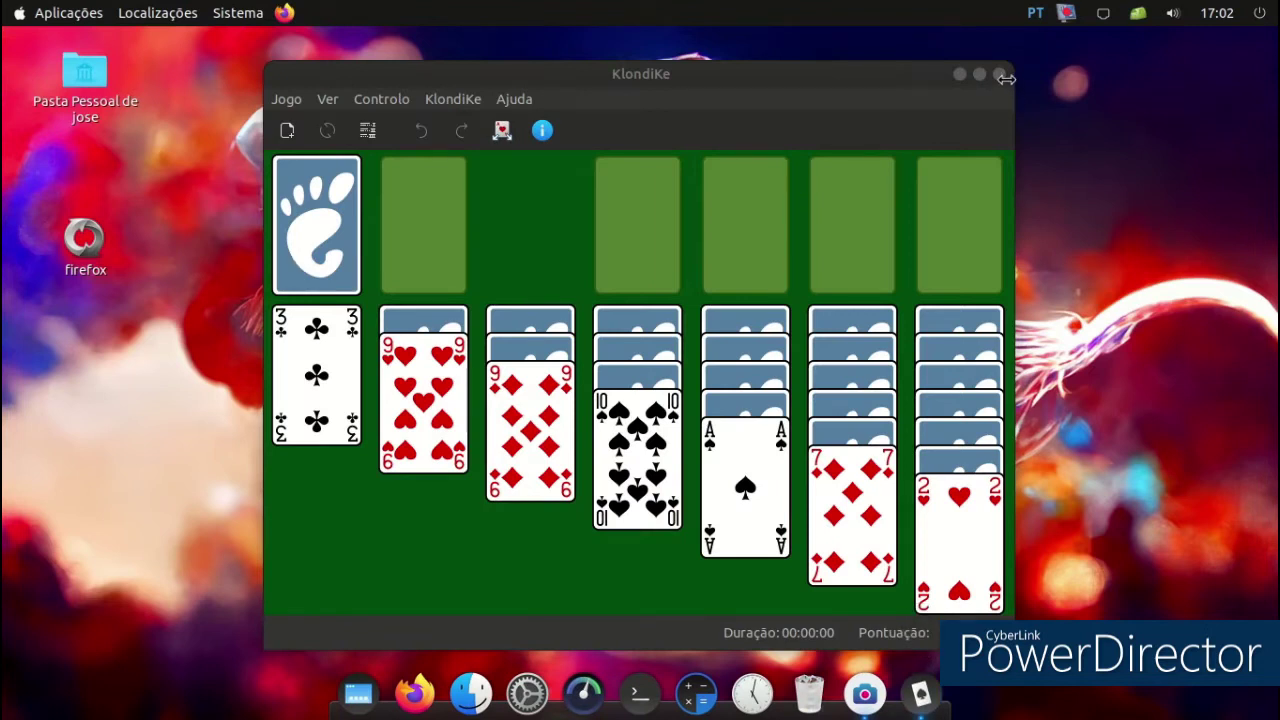
pyautogui.click(998, 75)
# Step: Open Consola MATE from the system tools
pyautogui.click(68, 12)
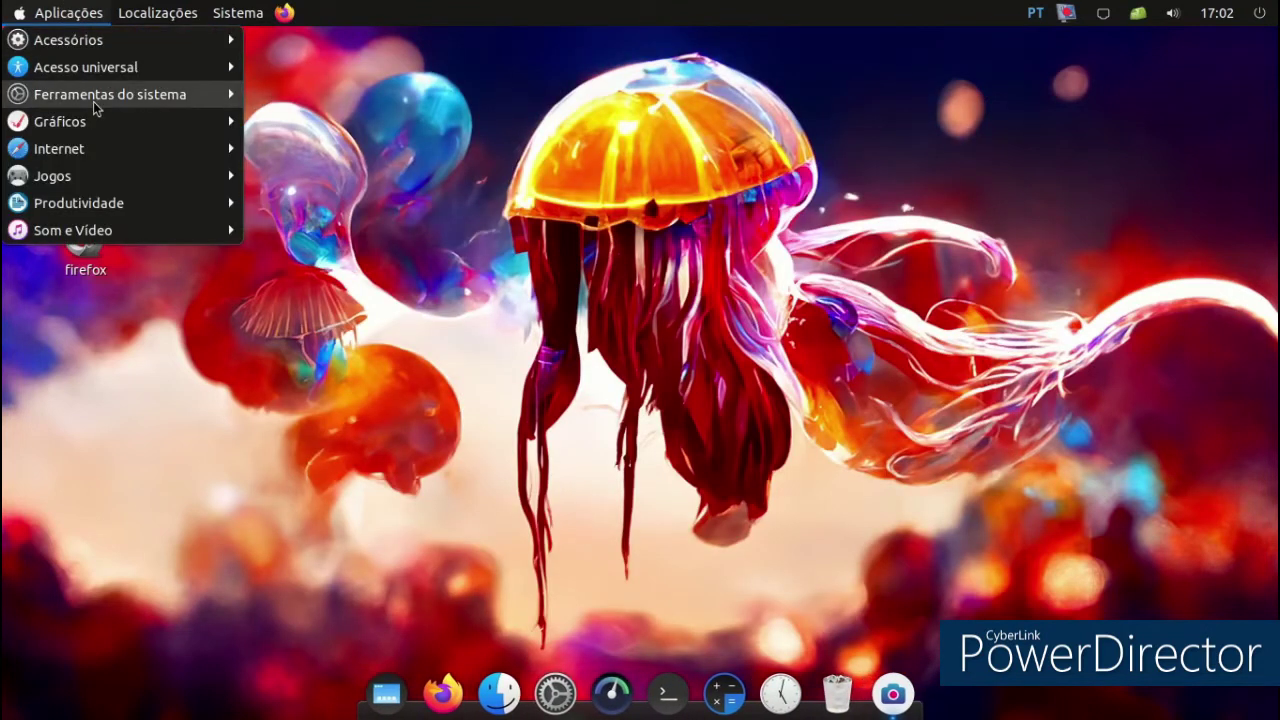
pyautogui.moveTo(95, 106)
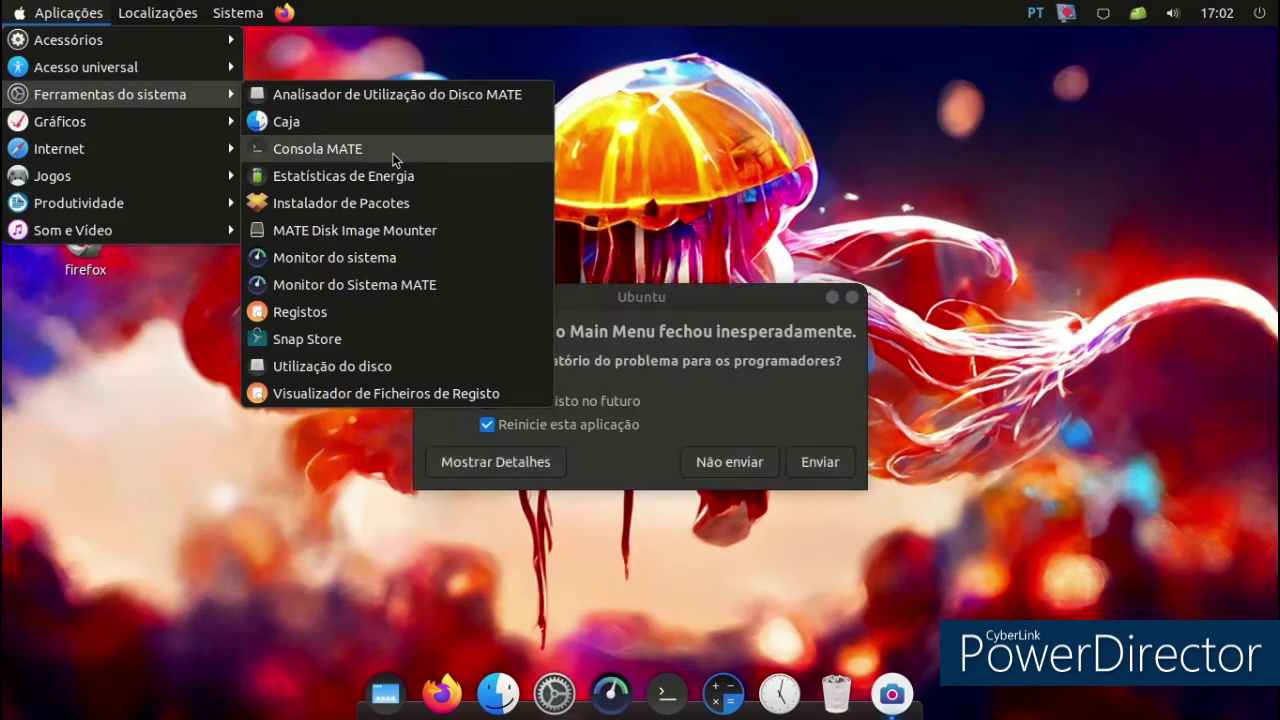
pyautogui.click(394, 157)
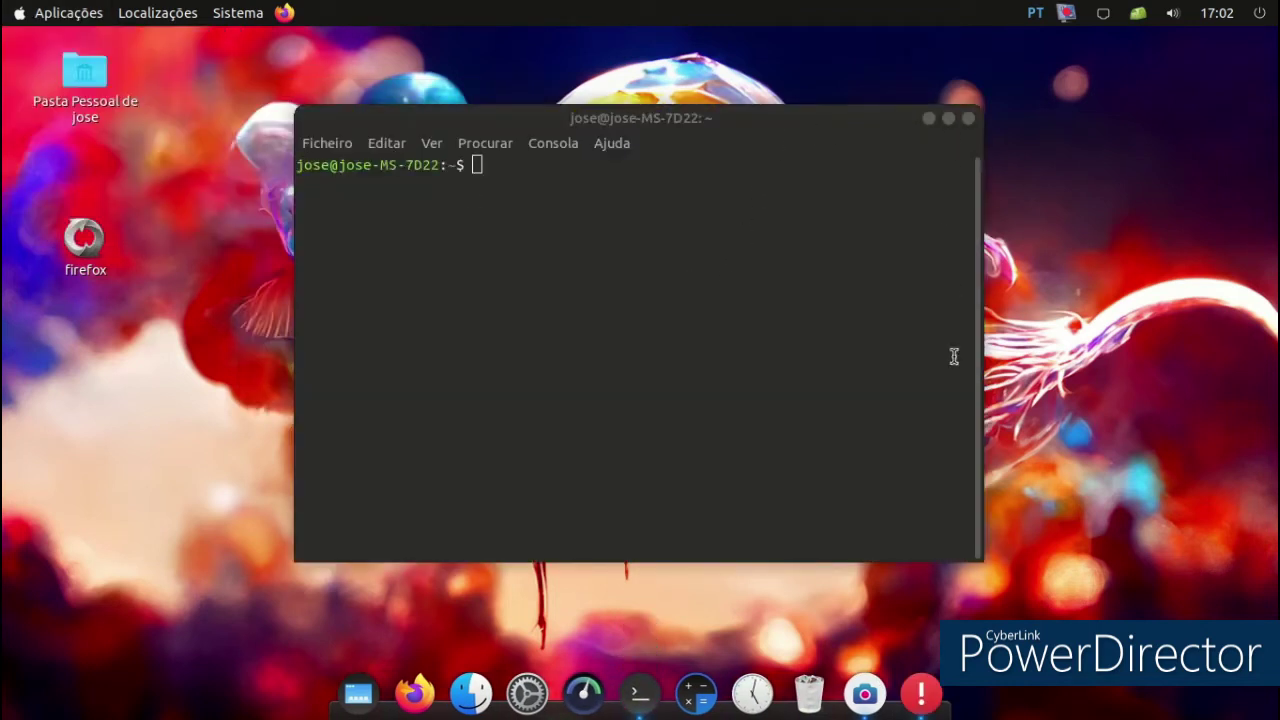
# Step: Close the Main Menu crash report without sending it, and close the console window
pyautogui.rightClick(936, 703)
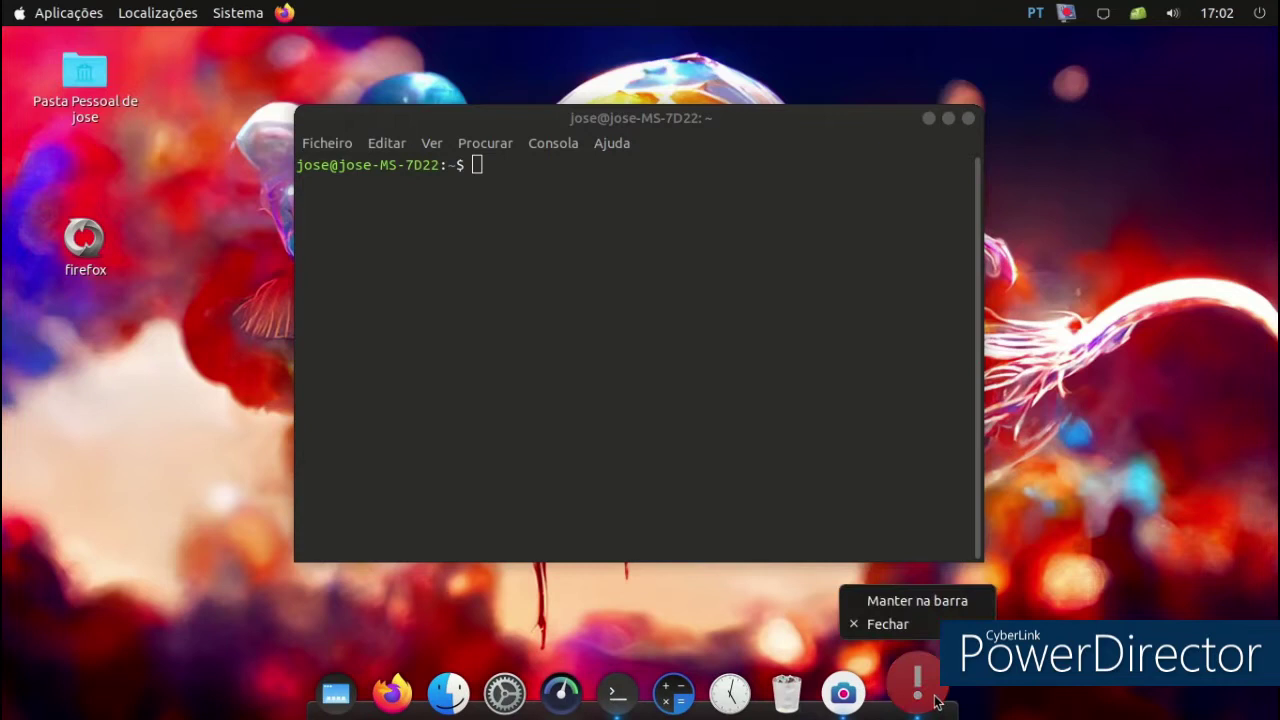
pyautogui.click(920, 630)
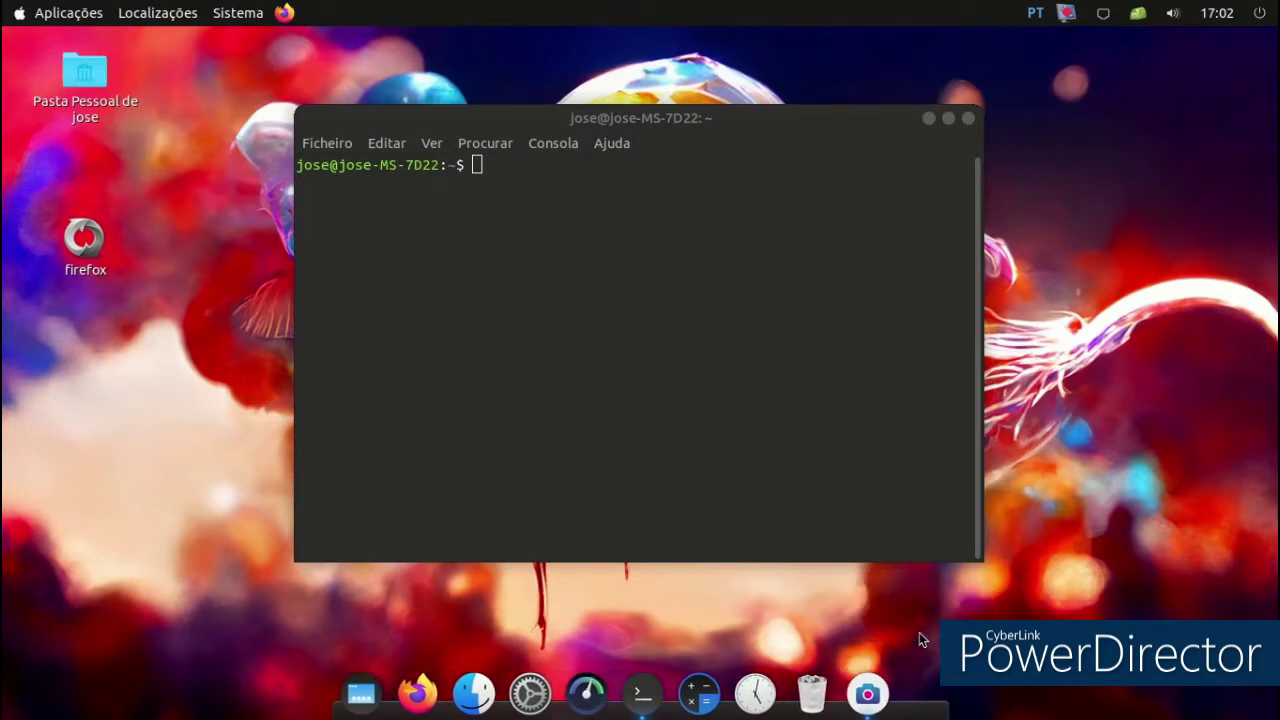
pyautogui.click(968, 118)
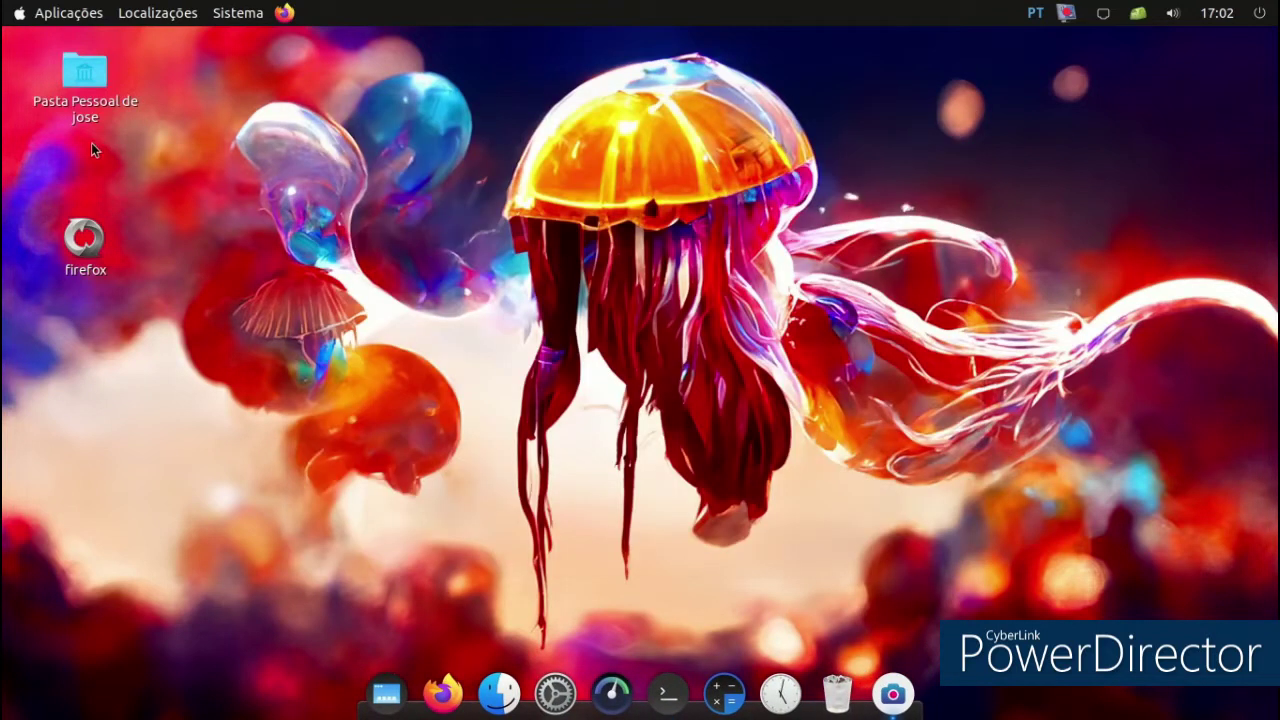
# Step: Launch the Firefox web browser, view a new tab, and close the browser
pyautogui.click(38, 18)
pyautogui.moveTo(90, 124)
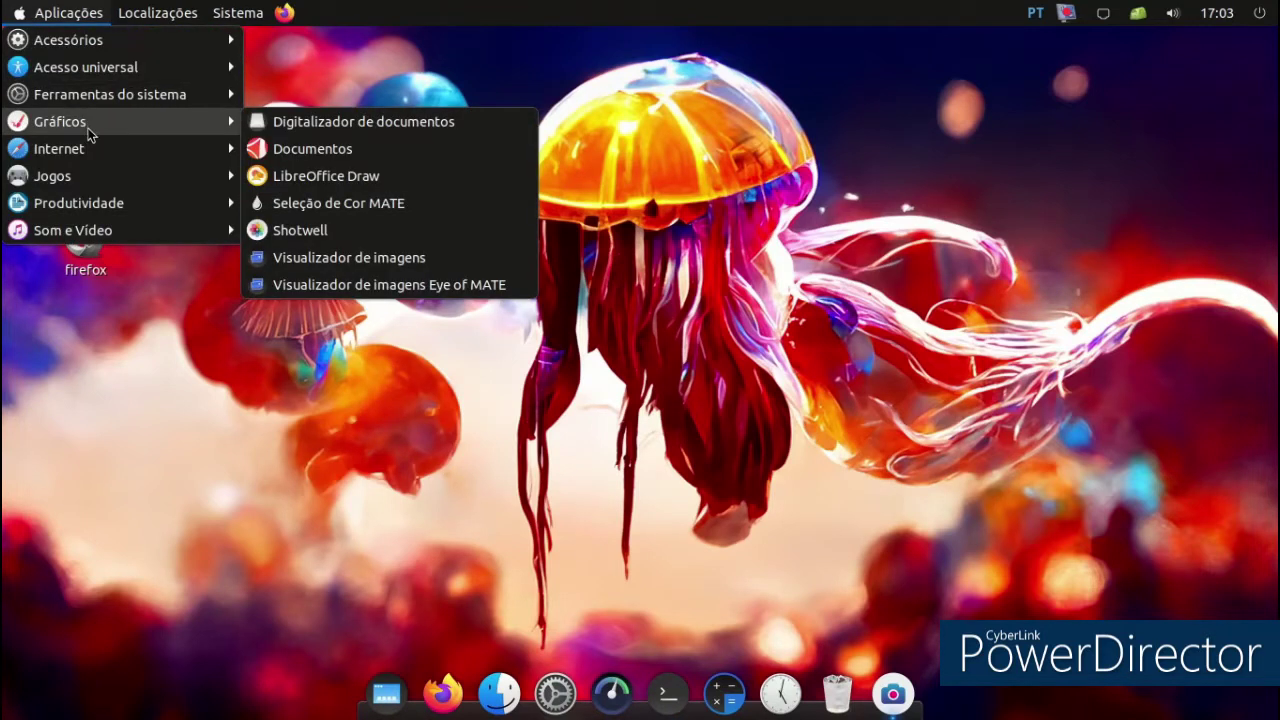
pyautogui.moveTo(86, 150)
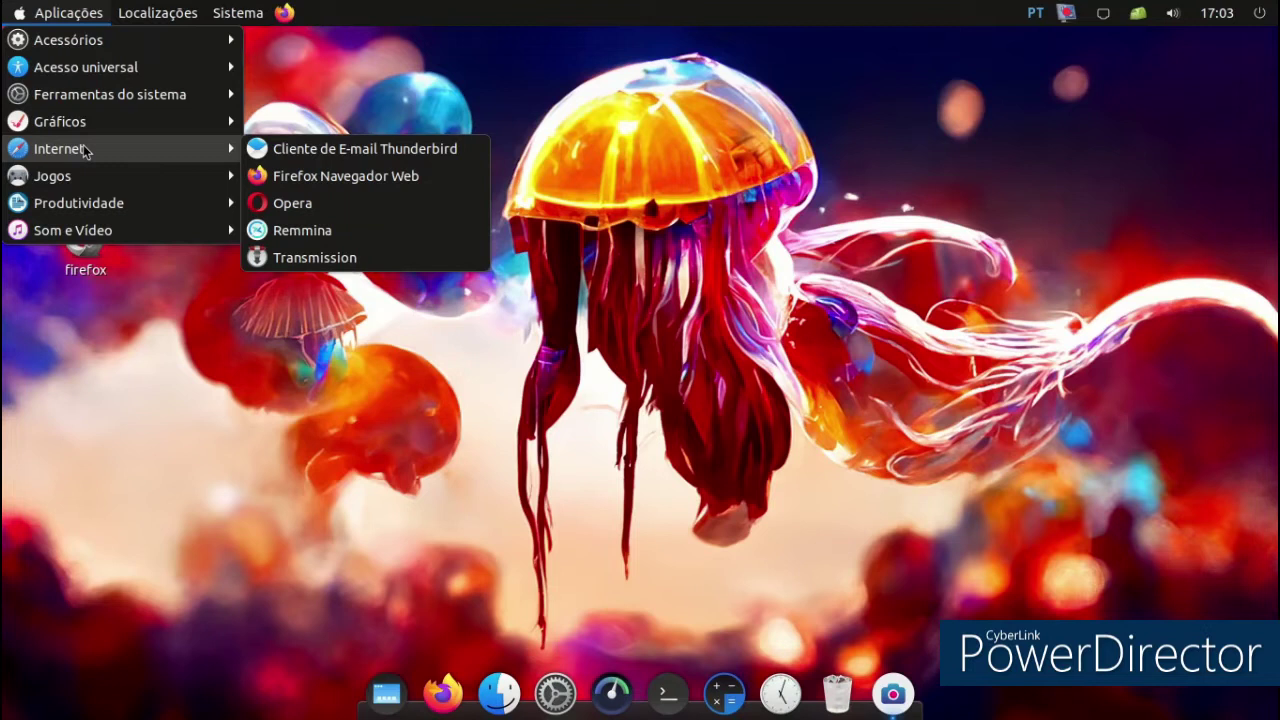
pyautogui.click(281, 175)
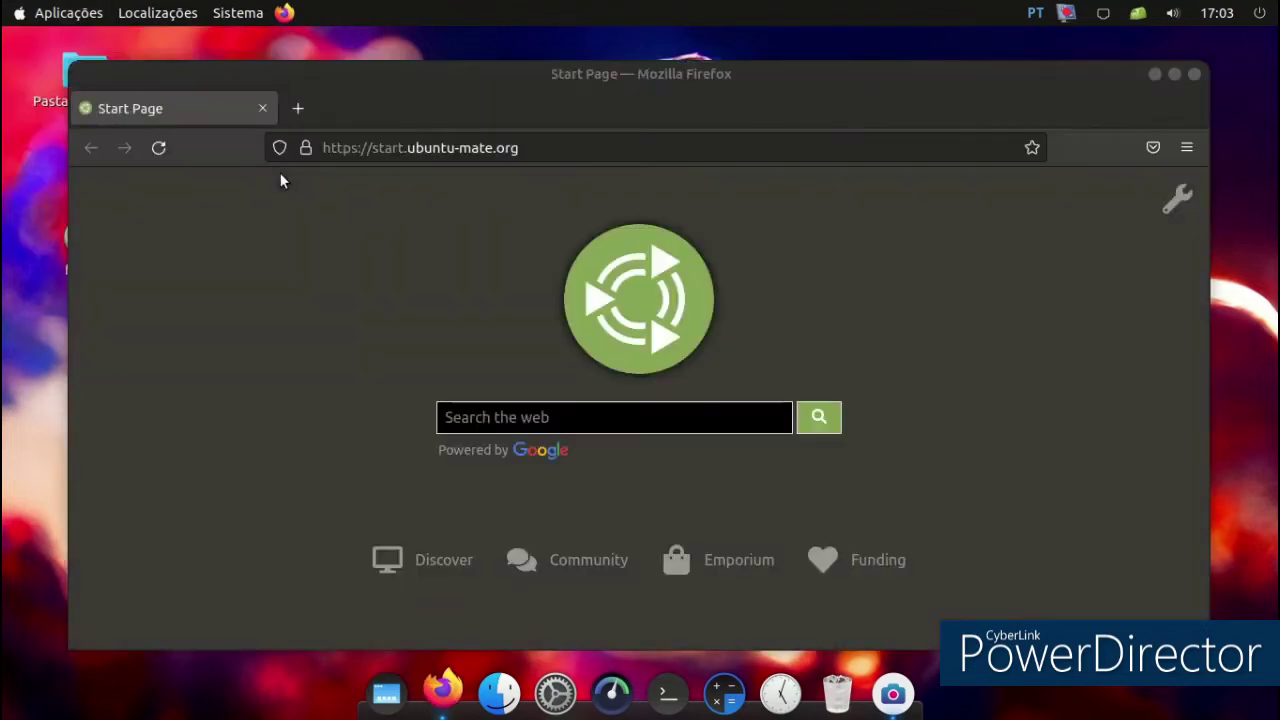
pyautogui.click(297, 108)
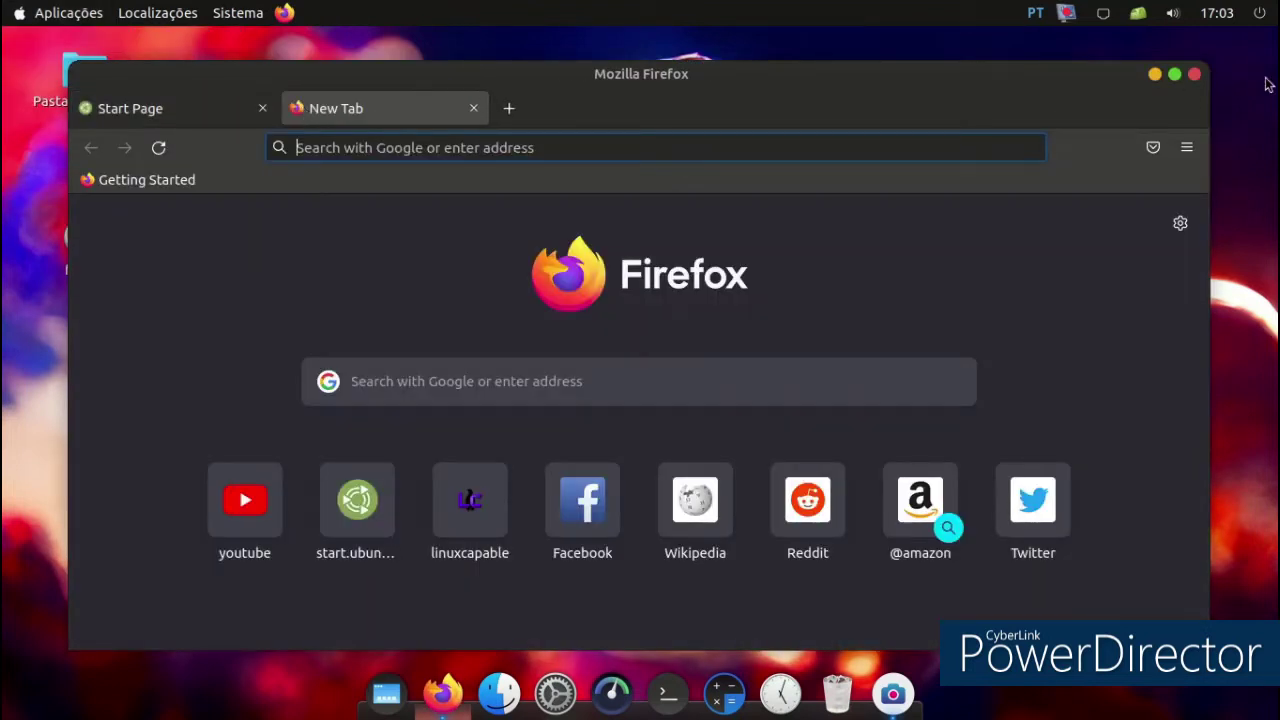
pyautogui.click(1194, 74)
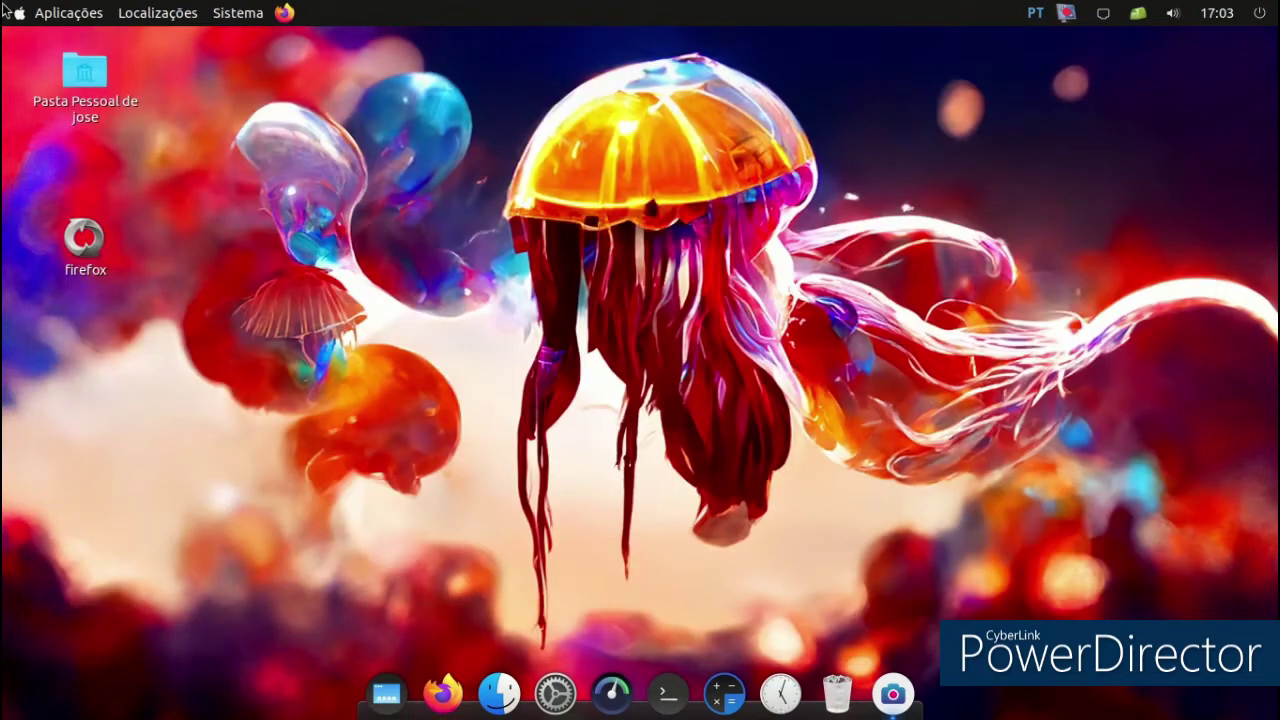
# Step: Launch LibreOffice Draw from the productivity applications and dismiss the tip of the day
pyautogui.click(40, 12)
pyautogui.moveTo(61, 215)
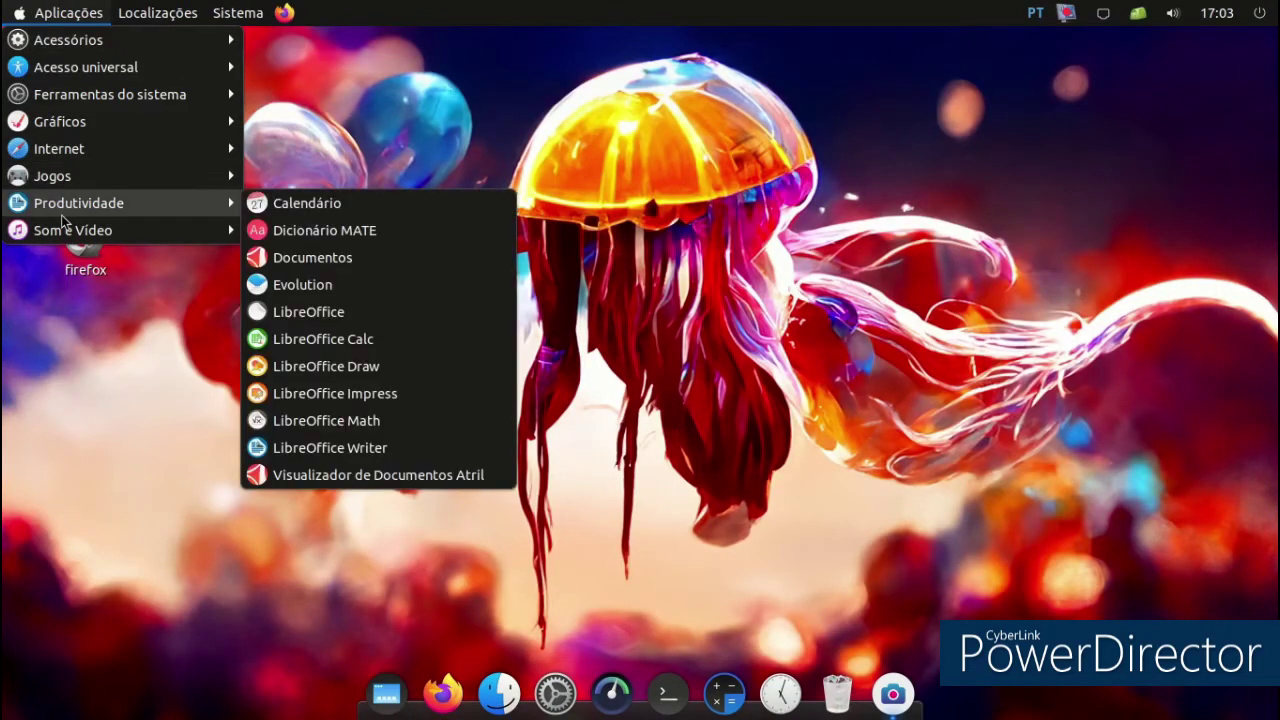
pyautogui.click(326, 366)
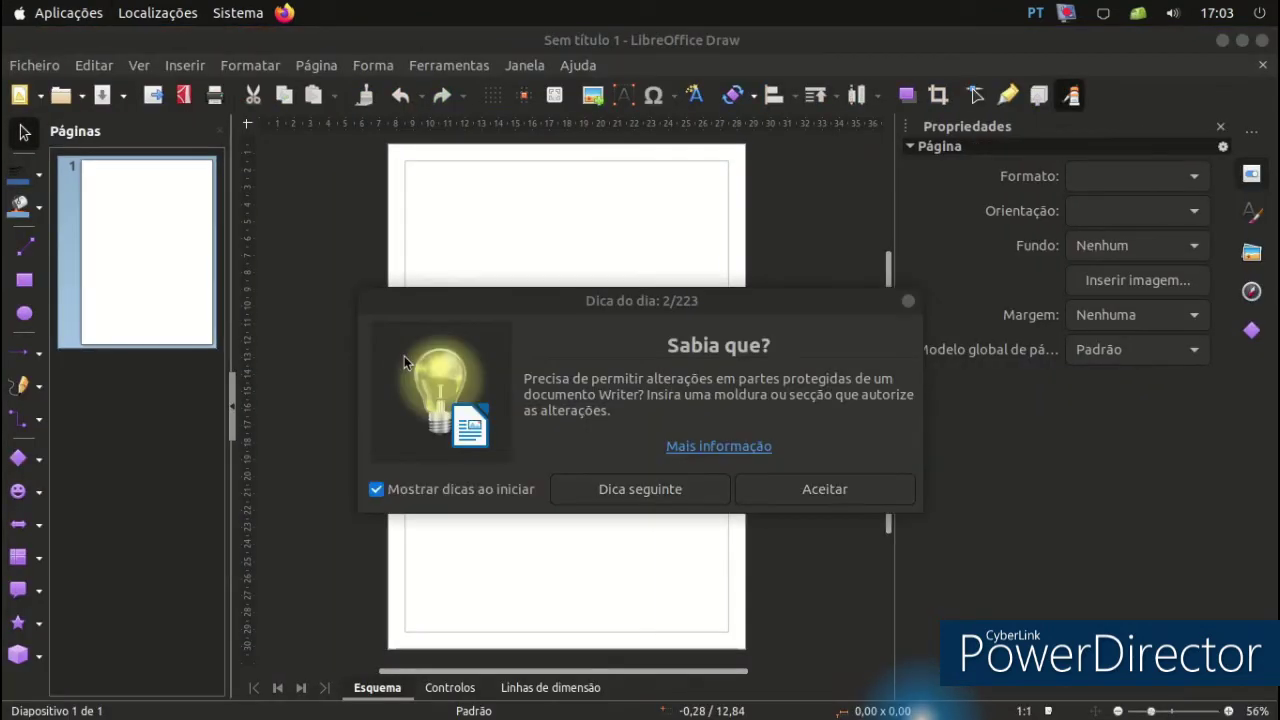
pyautogui.click(825, 494)
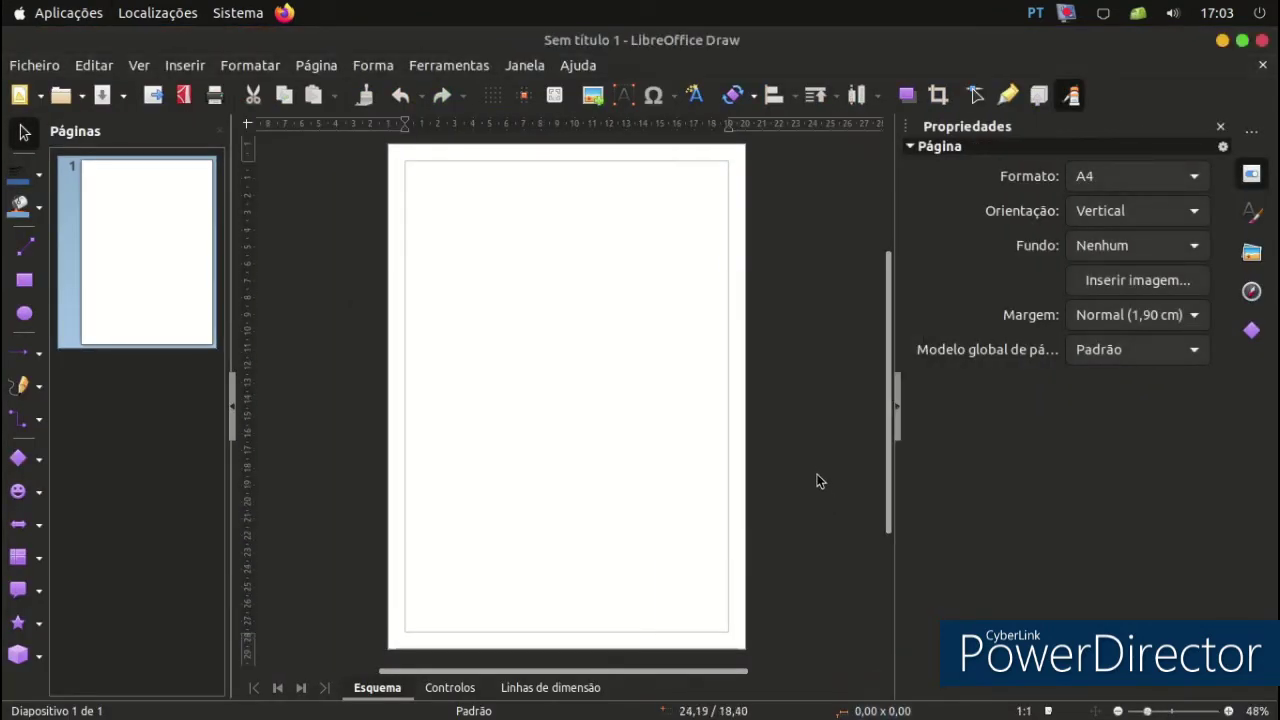
# Step: Give the page a solid colour background in Verde lima claro 1
pyautogui.click(1115, 248)
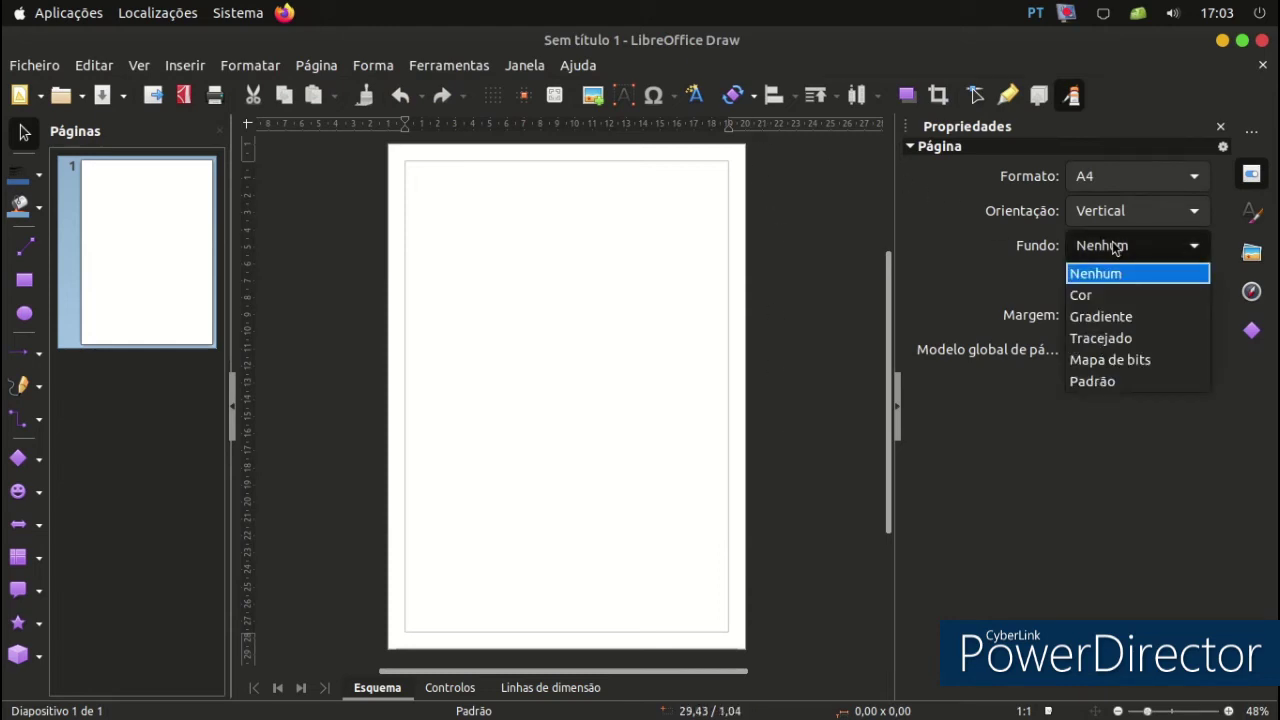
pyautogui.click(1098, 295)
pyautogui.click(1117, 284)
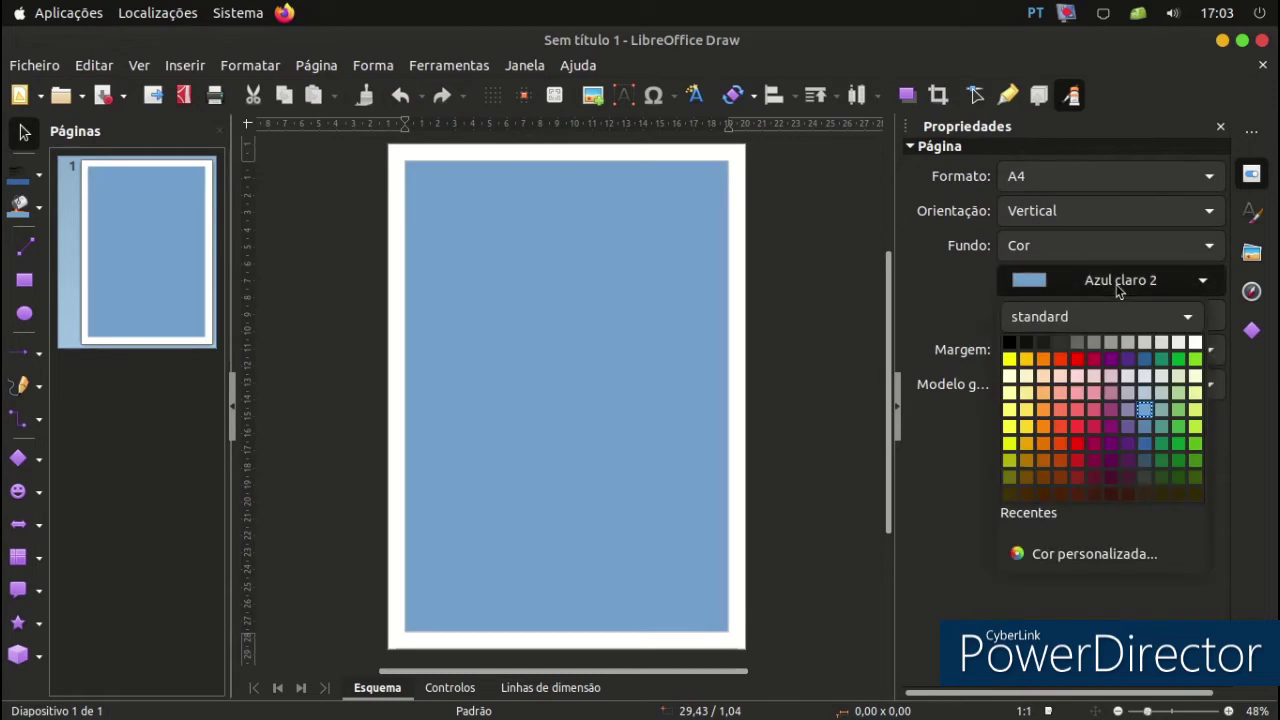
pyautogui.click(1129, 400)
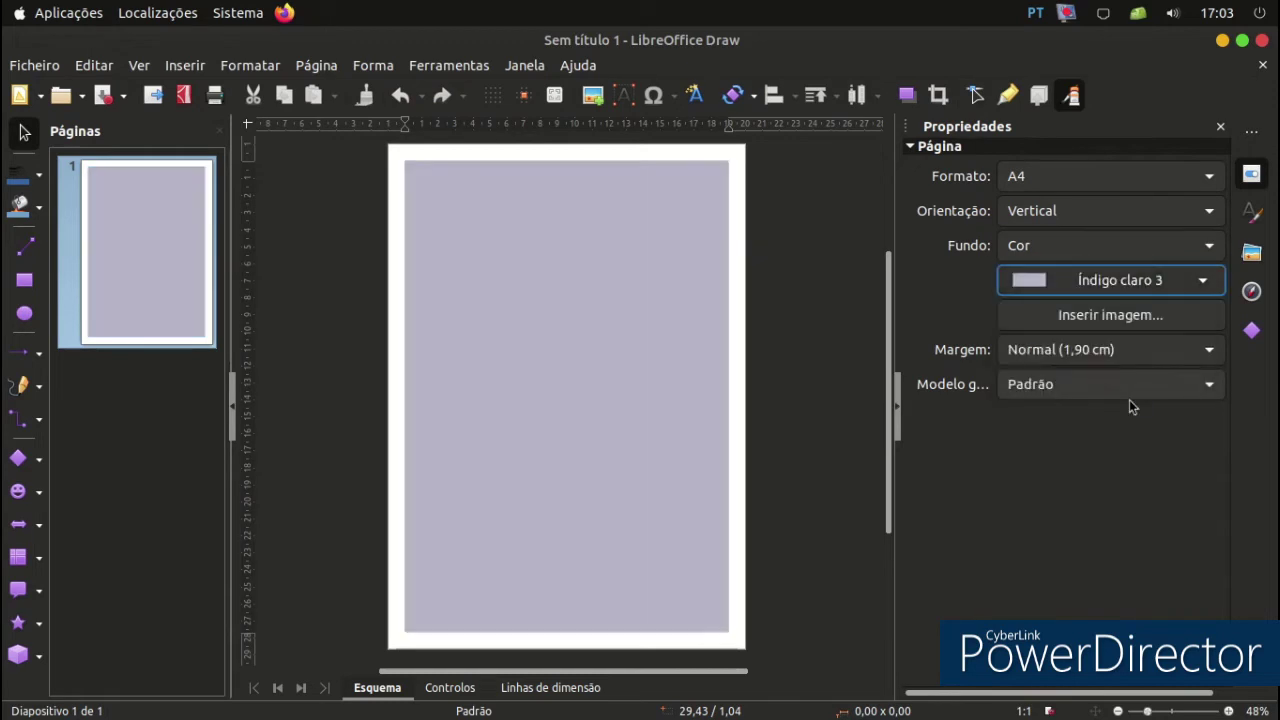
pyautogui.click(1130, 282)
pyautogui.click(1201, 427)
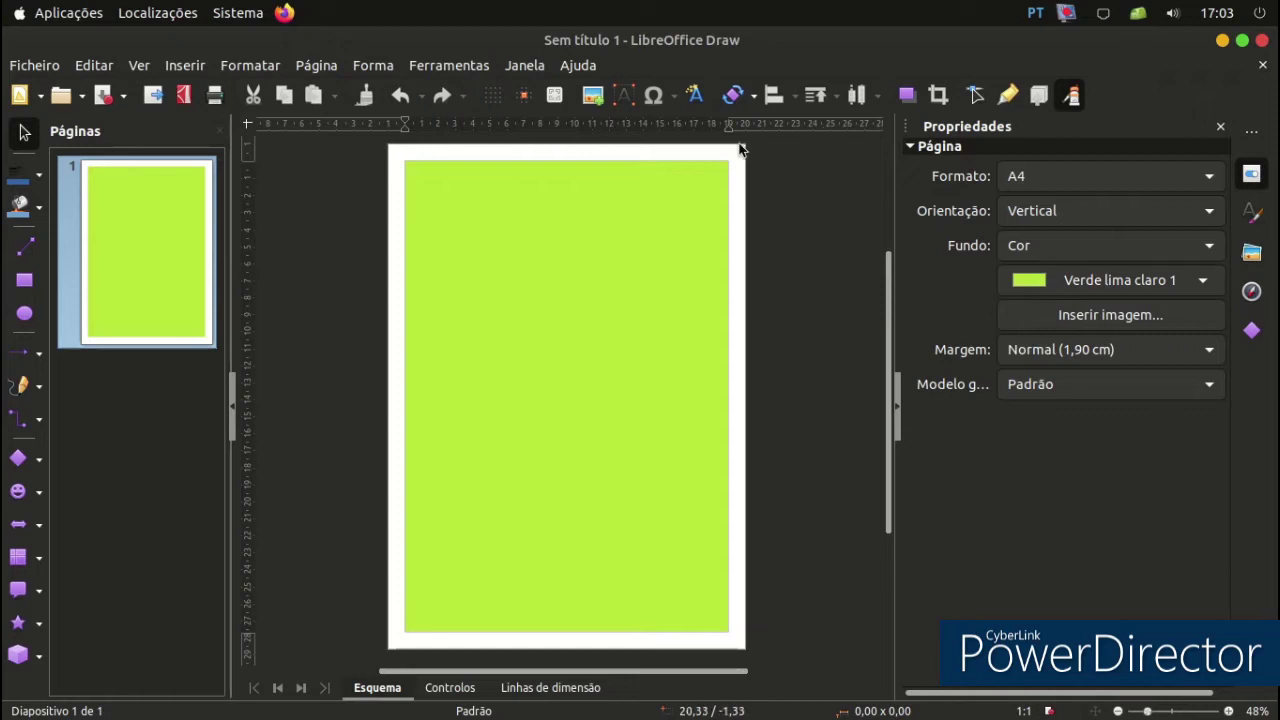
pyautogui.click(47, 388)
pyautogui.click(157, 425)
pyautogui.click(38, 387)
pyautogui.click(162, 426)
# Step: Insert a square basic shape about 10 × 10 cm in the lower-left area of the page and deselect it
pyautogui.click(37, 460)
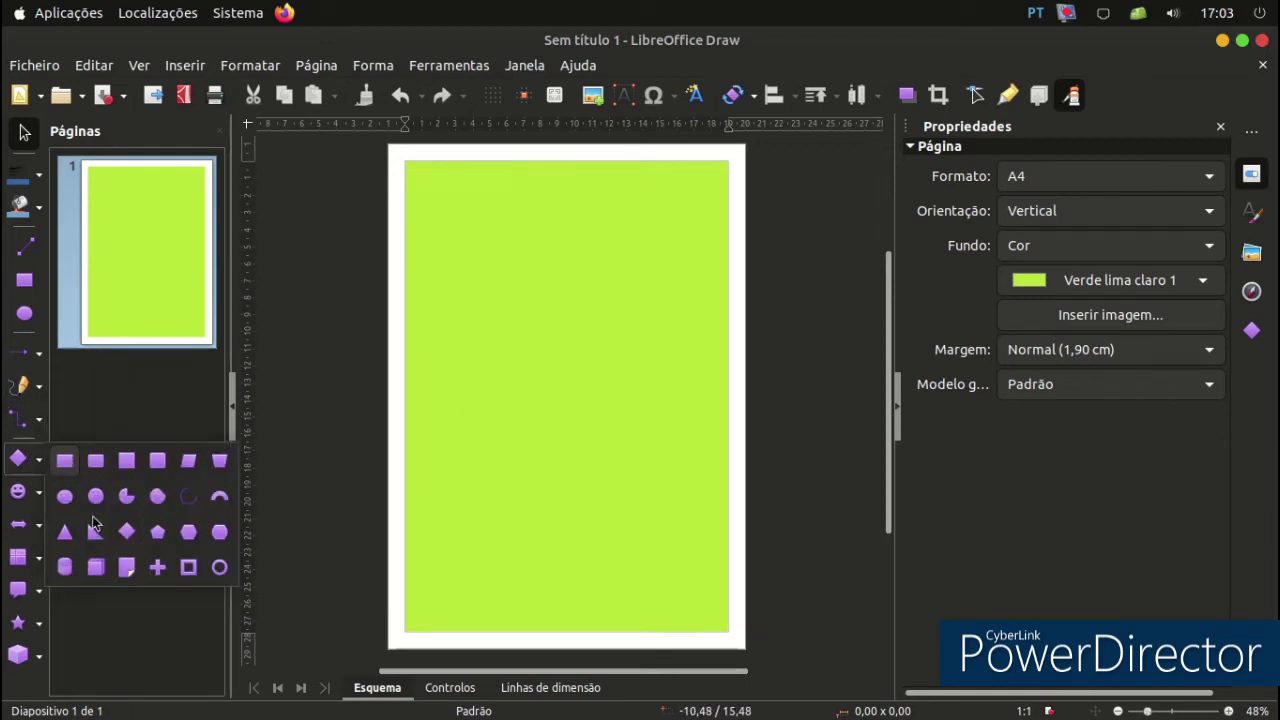
pyautogui.click(126, 494)
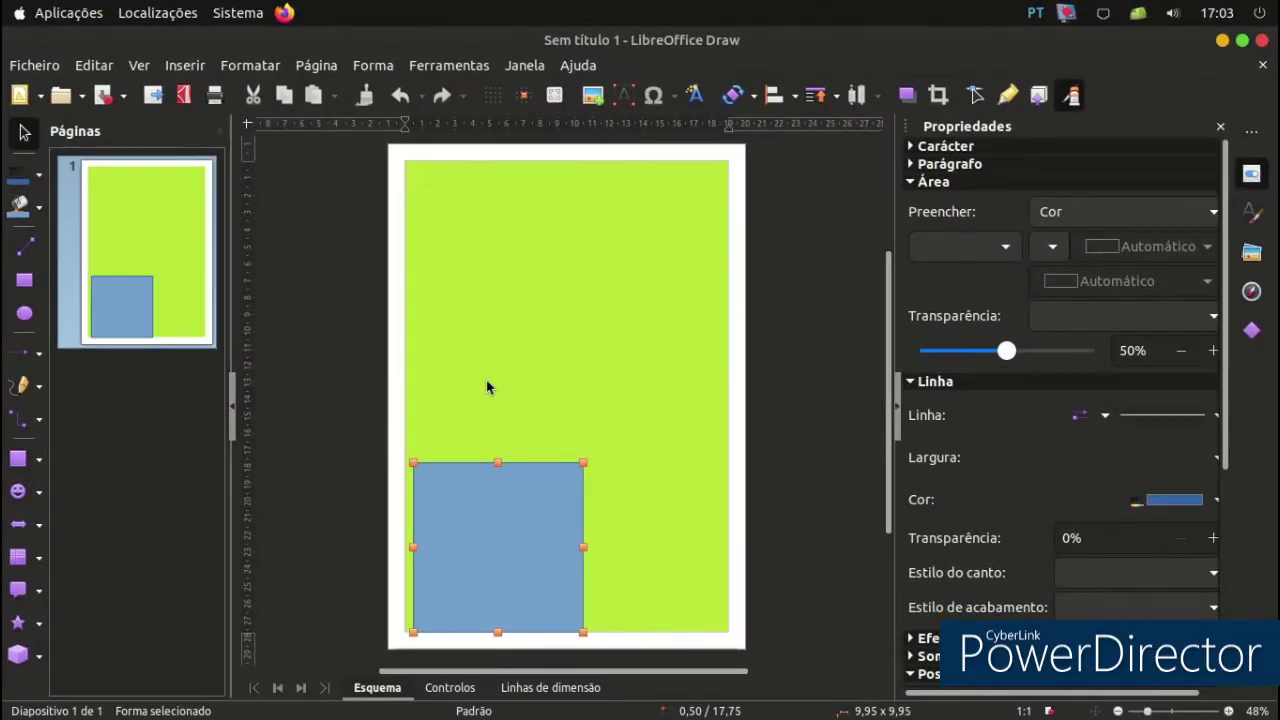
pyautogui.click(487, 387)
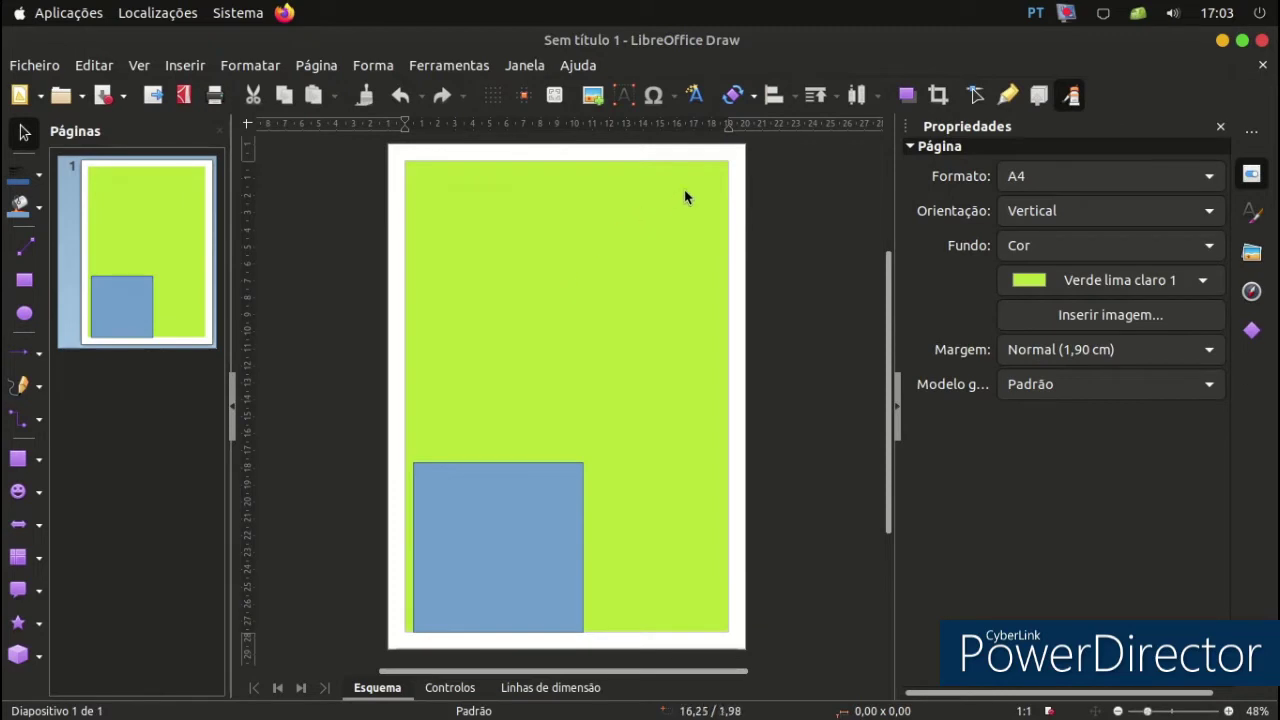
# Step: Insert a Fontwork object in the grey Shadow style from the first row of the gallery
pyautogui.click(697, 96)
pyautogui.click(786, 230)
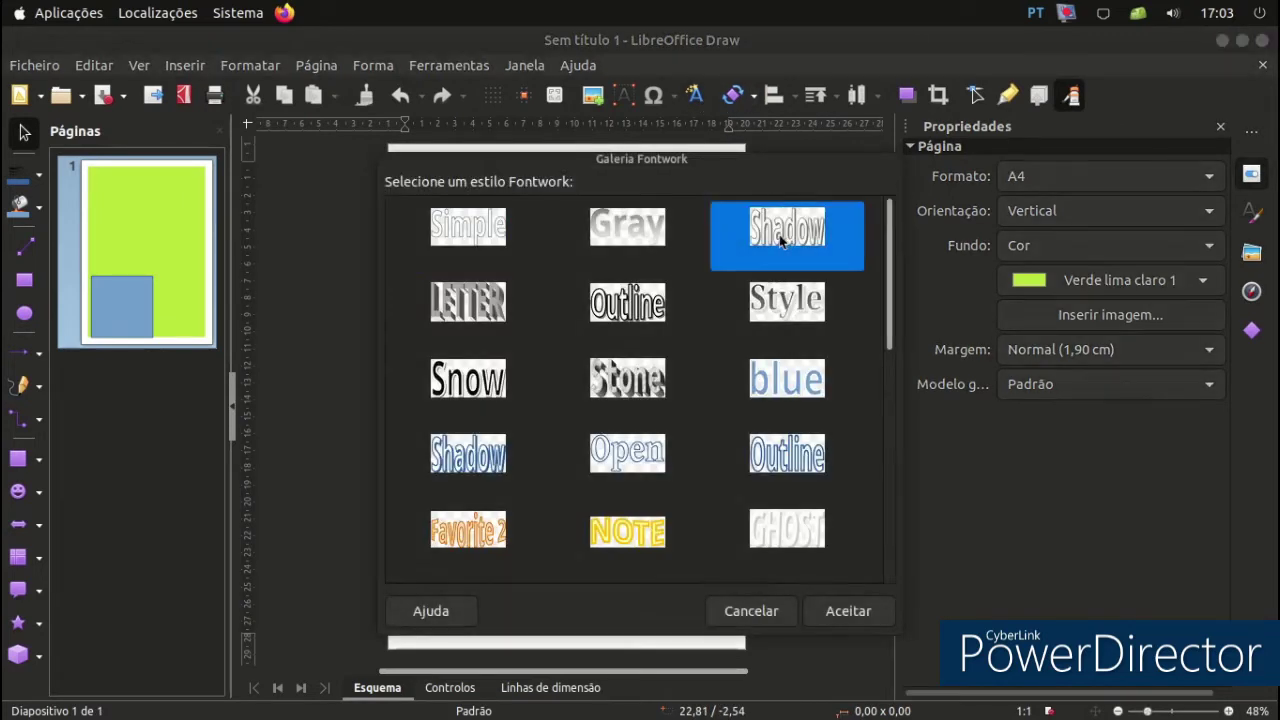
pyautogui.click(848, 611)
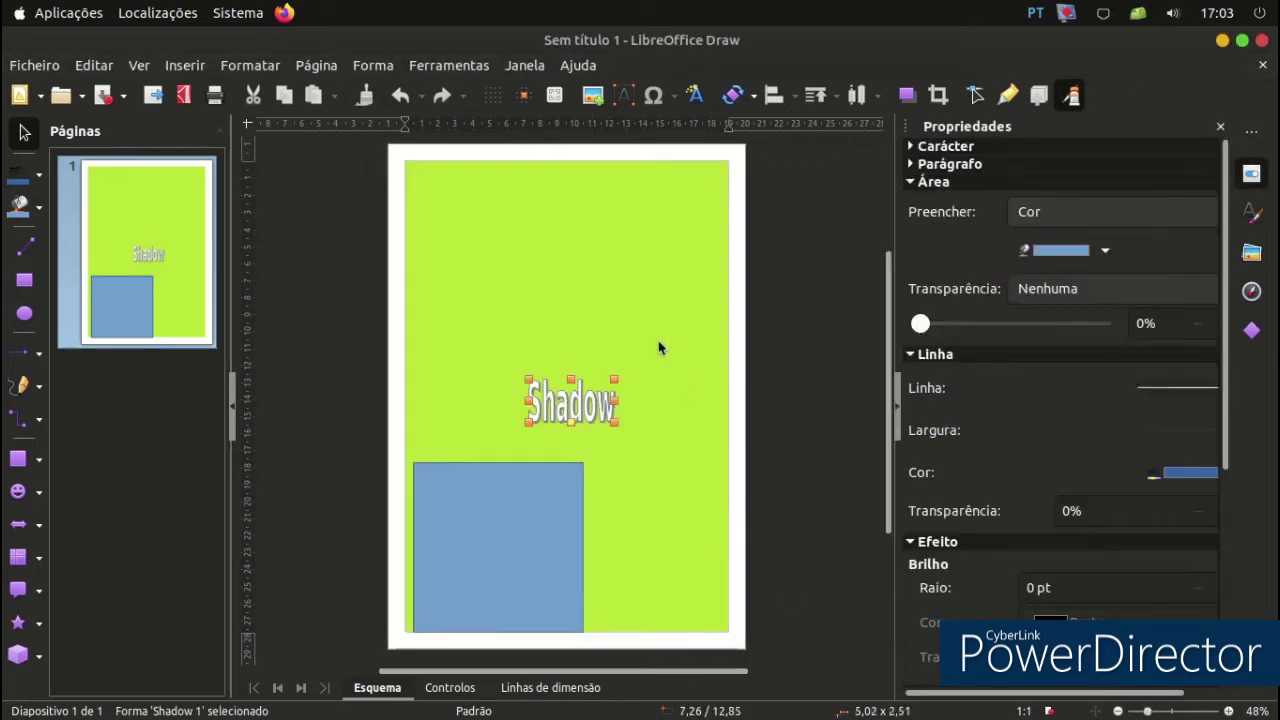
# Step: Replace the Fontwork's sample text with the author's first name followed by "linux"
pyautogui.doubleClick(602, 405)
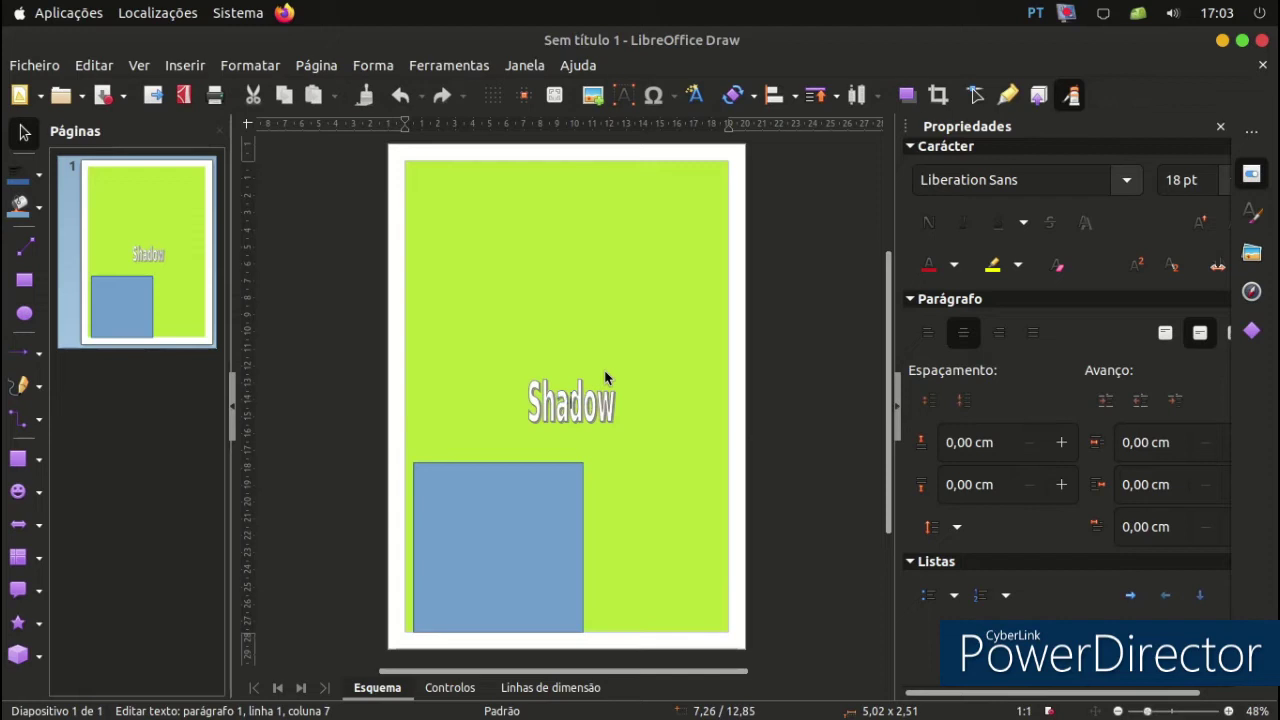
pyautogui.write('Jose Luiz')
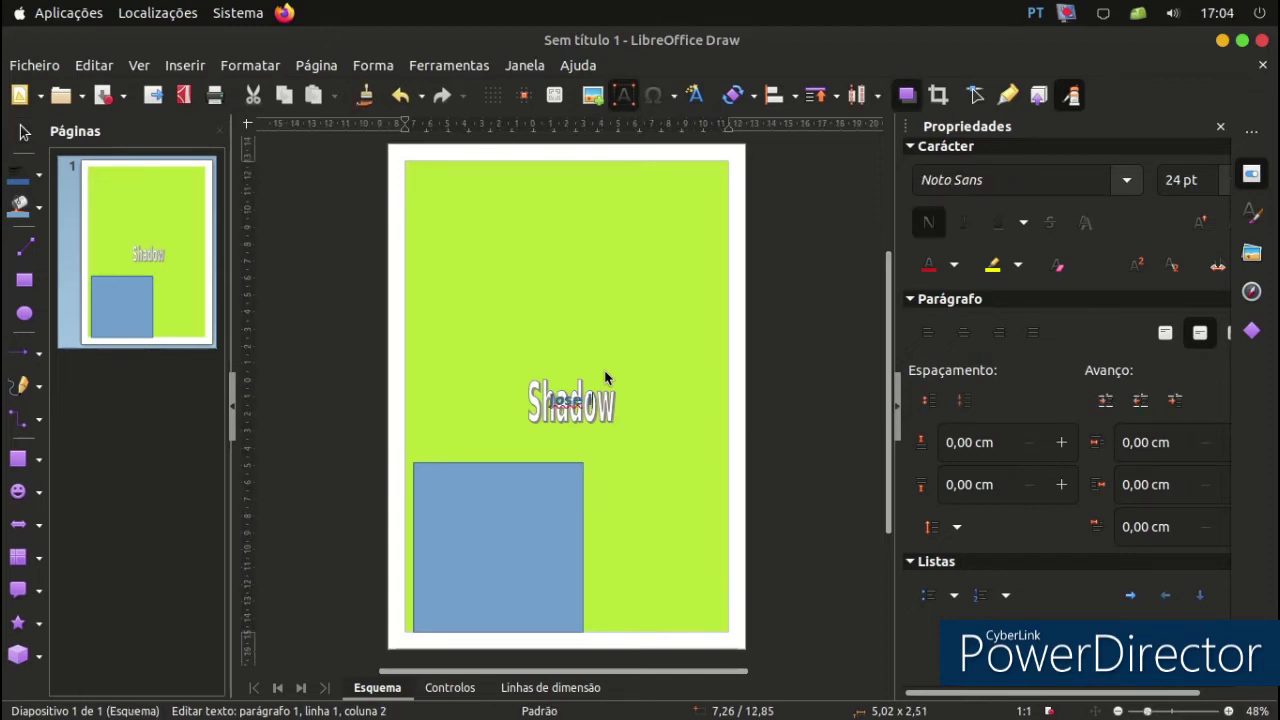
pyautogui.click(437, 371)
# Step: Widen the Fontwork text and move it to just above the blue square
pyautogui.click(531, 402)
pyautogui.moveTo(537, 381); pyautogui.dragTo(457, 391)
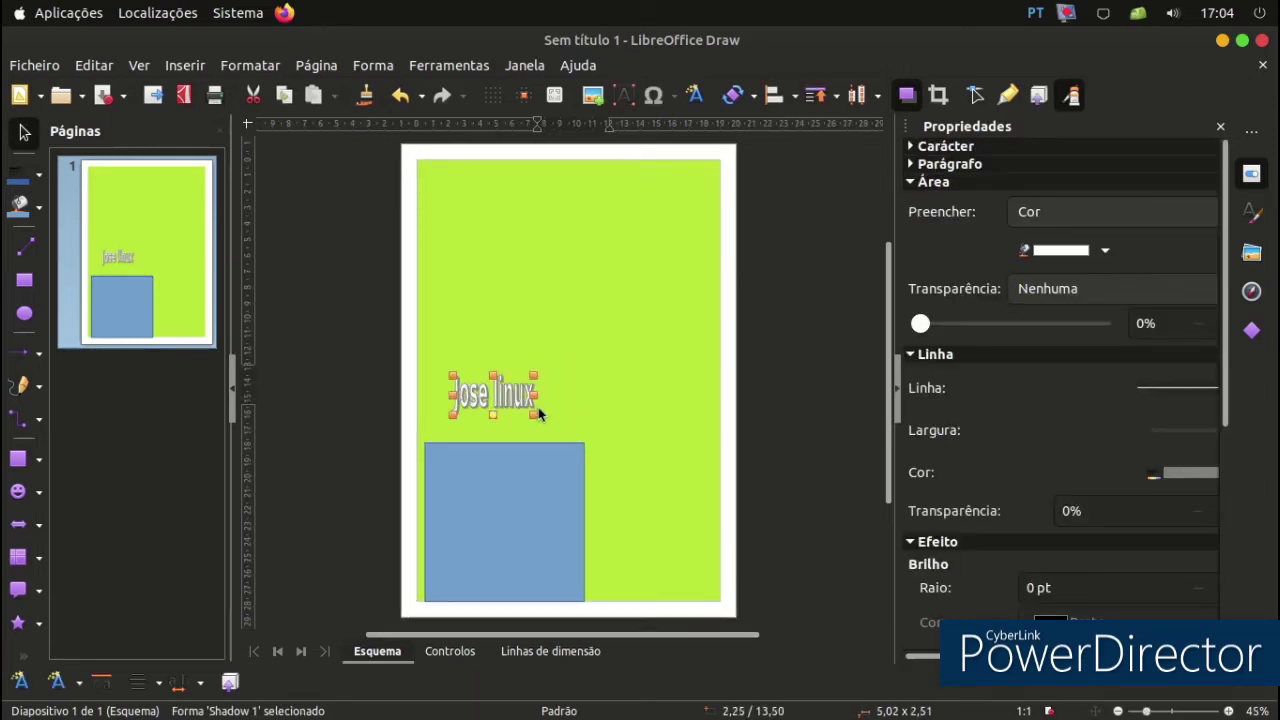
pyautogui.moveTo(536, 394); pyautogui.dragTo(578, 394)
pyautogui.moveTo(490, 404); pyautogui.dragTo(456, 424)
pyautogui.click(456, 358)
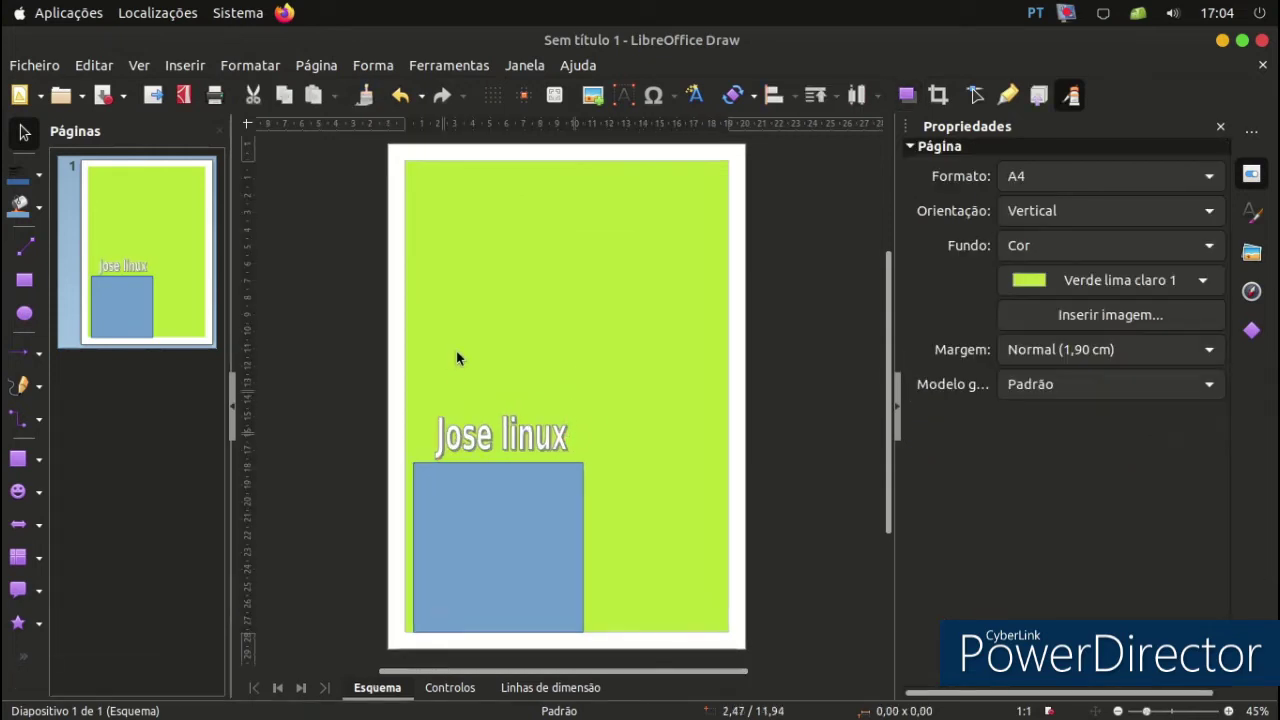
# Step: Stretch the Fontwork text to about 9.5 cm wide, with its left edge aligned to the blue square
pyautogui.click(448, 435)
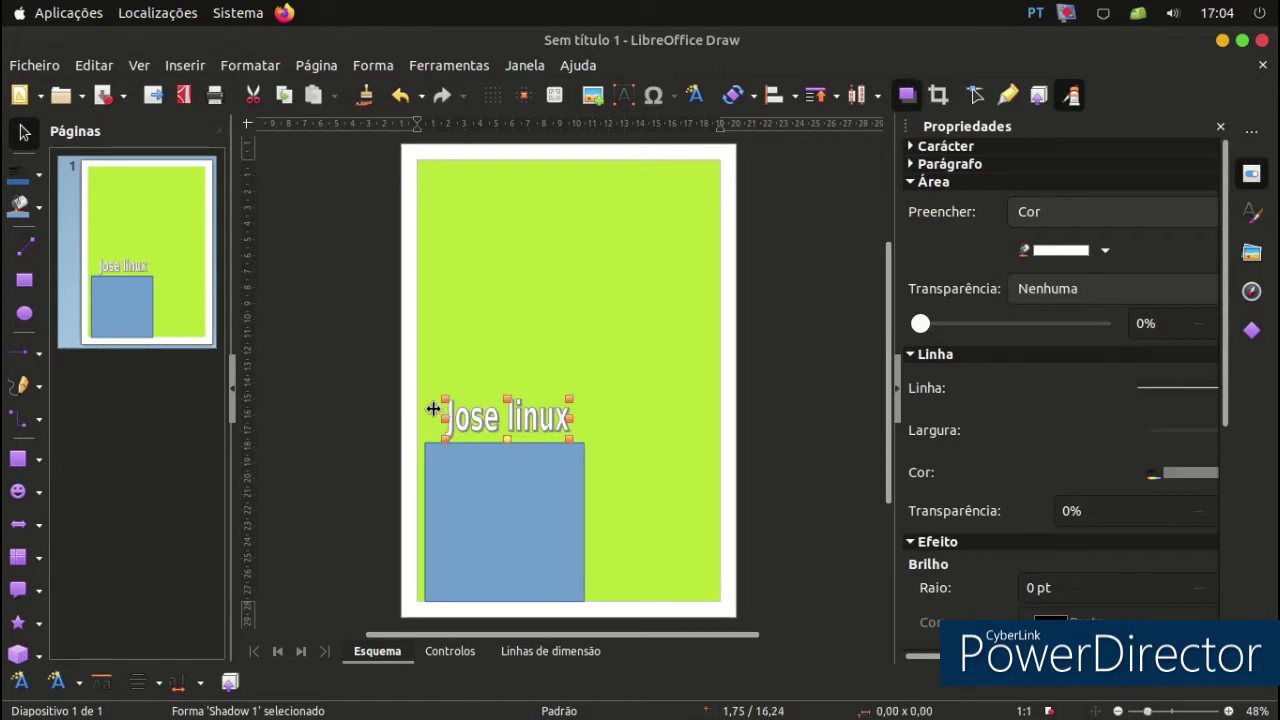
pyautogui.moveTo(438, 414); pyautogui.dragTo(424, 417)
pyautogui.moveTo(569, 417); pyautogui.dragTo(578, 420)
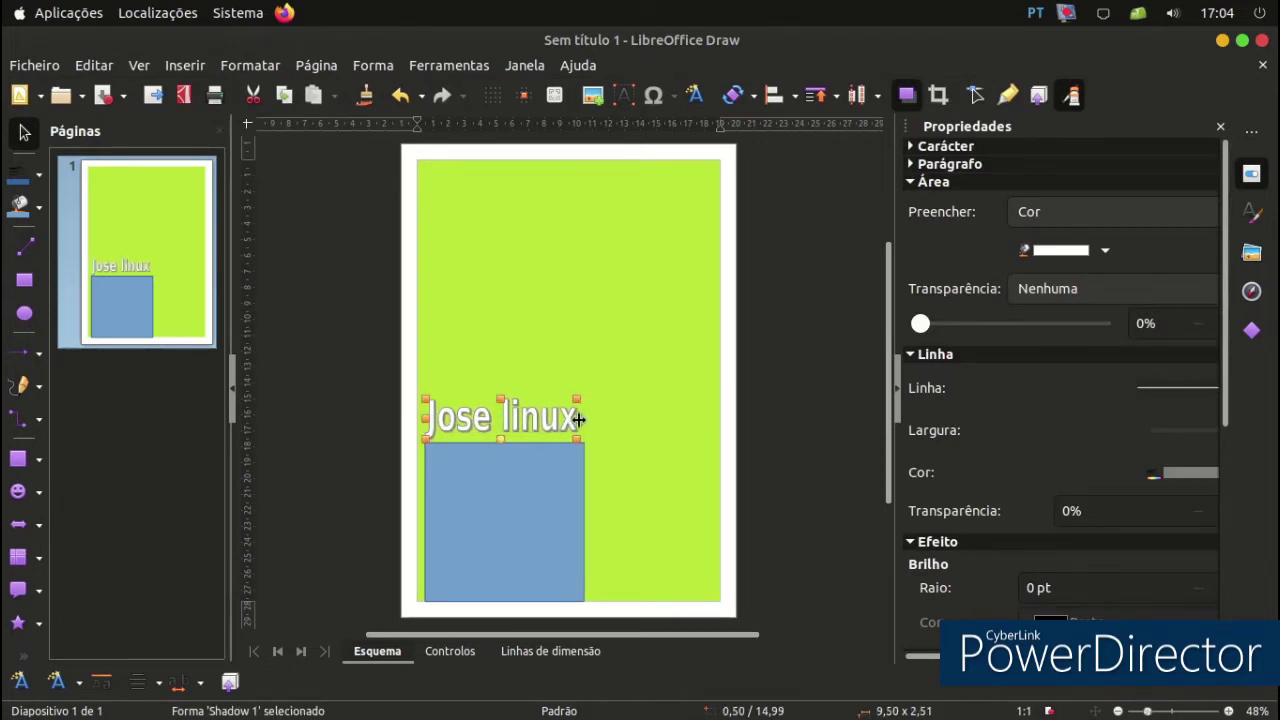
pyautogui.click(837, 383)
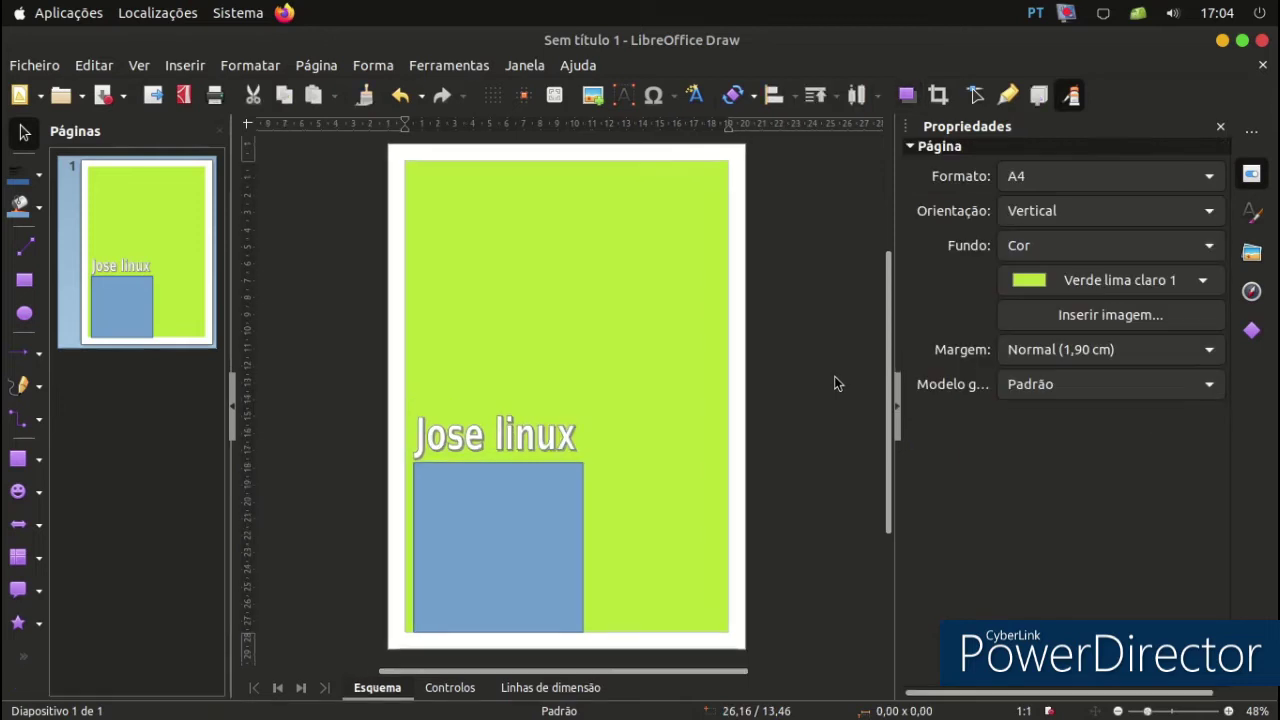
# Step: Close the untitled drawing without saving the changes
pyautogui.click(1263, 42)
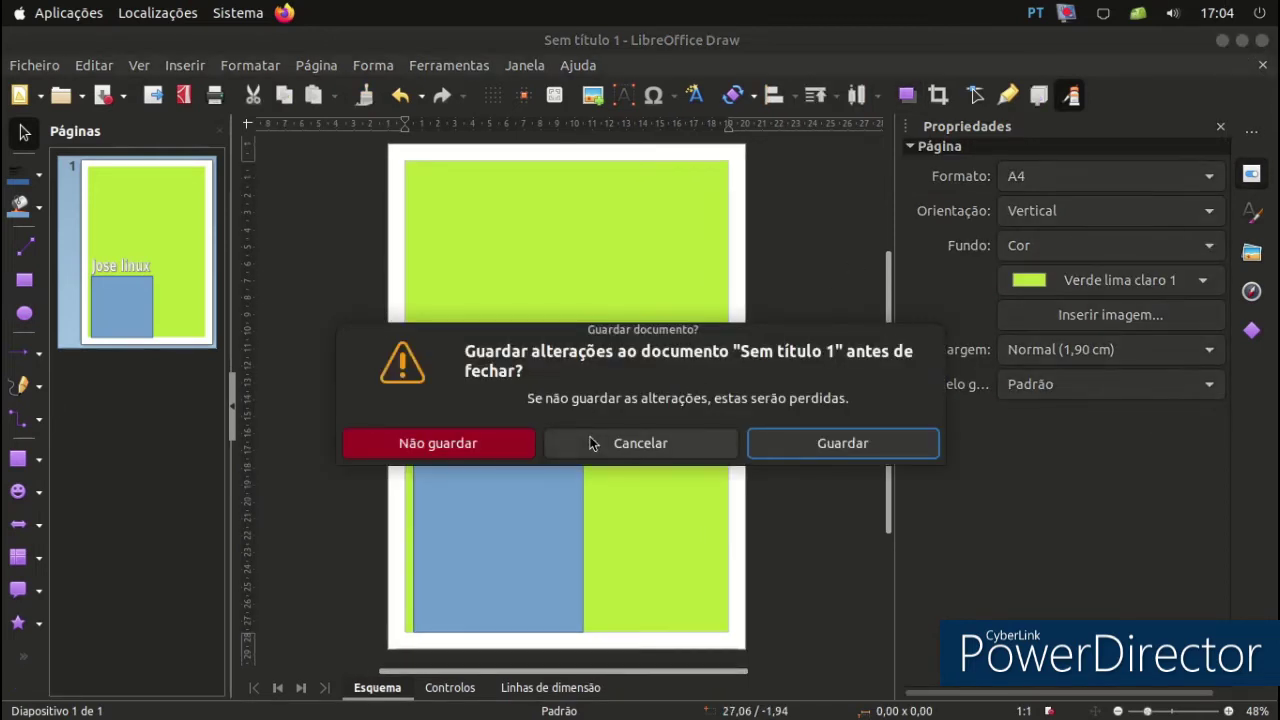
pyautogui.click(438, 446)
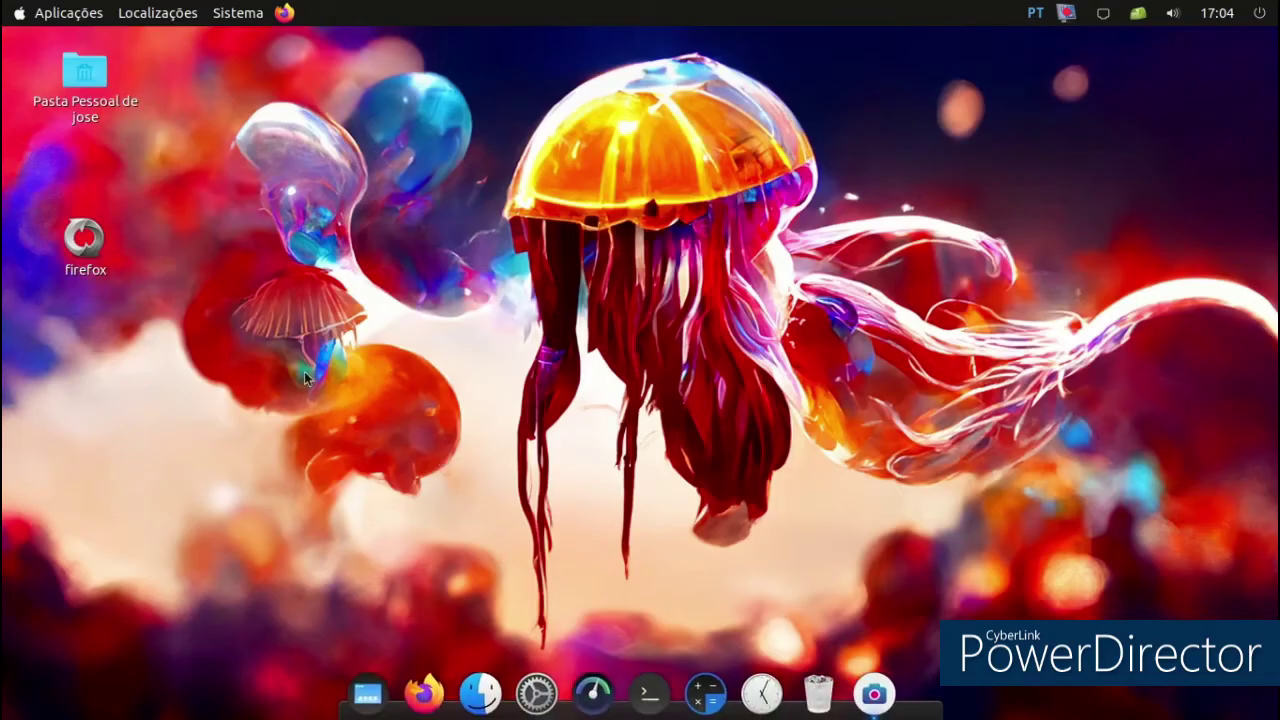
pyautogui.click(68, 13)
pyautogui.click(214, 357)
# Step: Open the desktop background preferences and look through the available wallpapers
pyautogui.rightClick(484, 197)
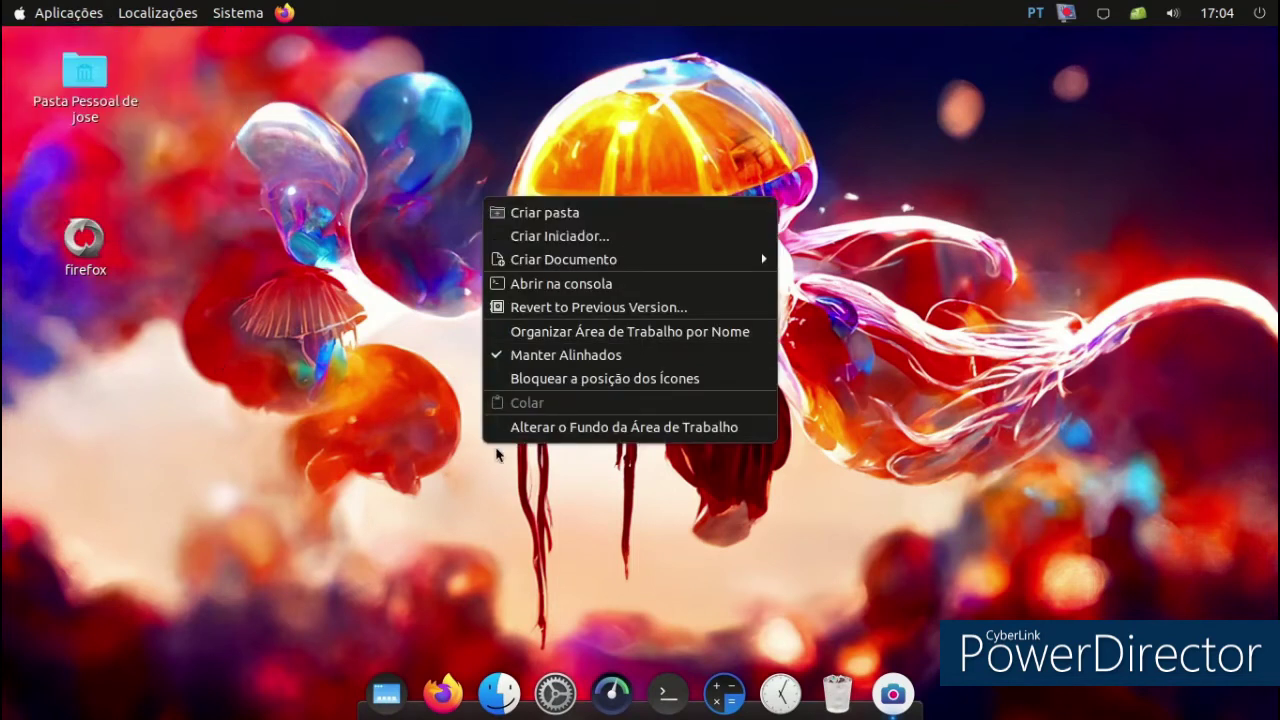
pyautogui.click(513, 427)
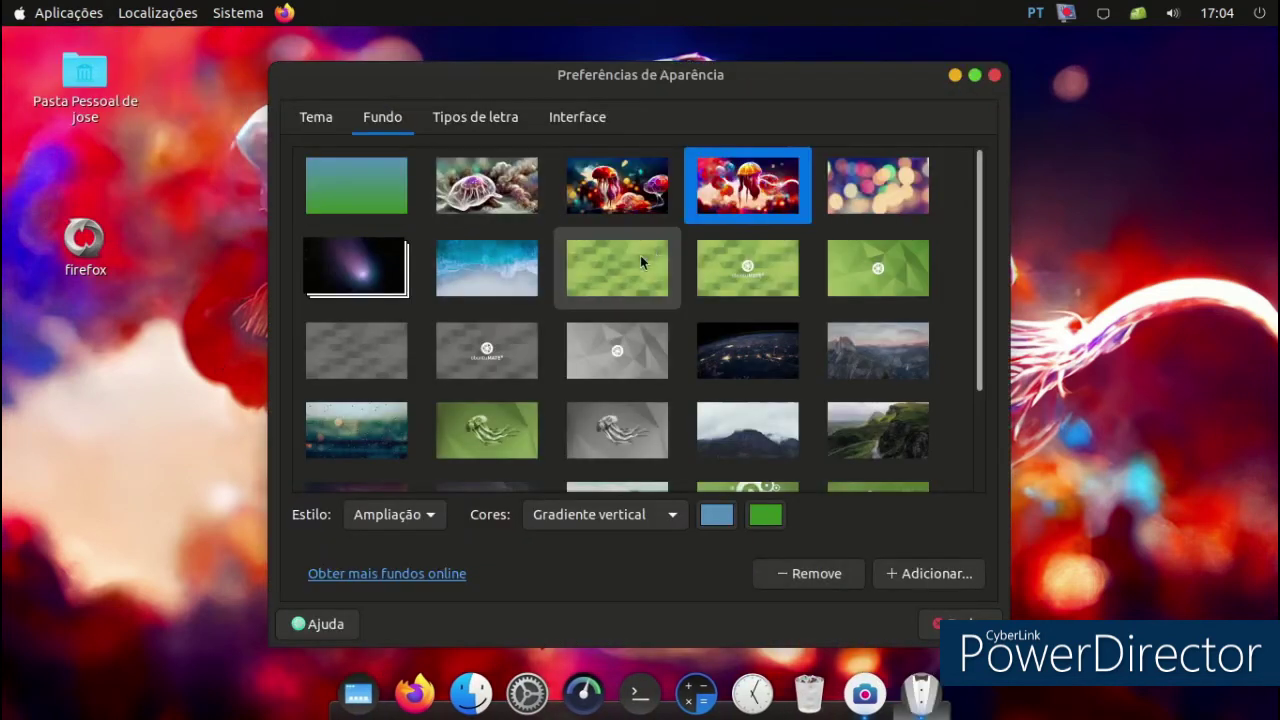
pyautogui.scroll(-5, 648, 260)
pyautogui.scroll(5, 700, 320)
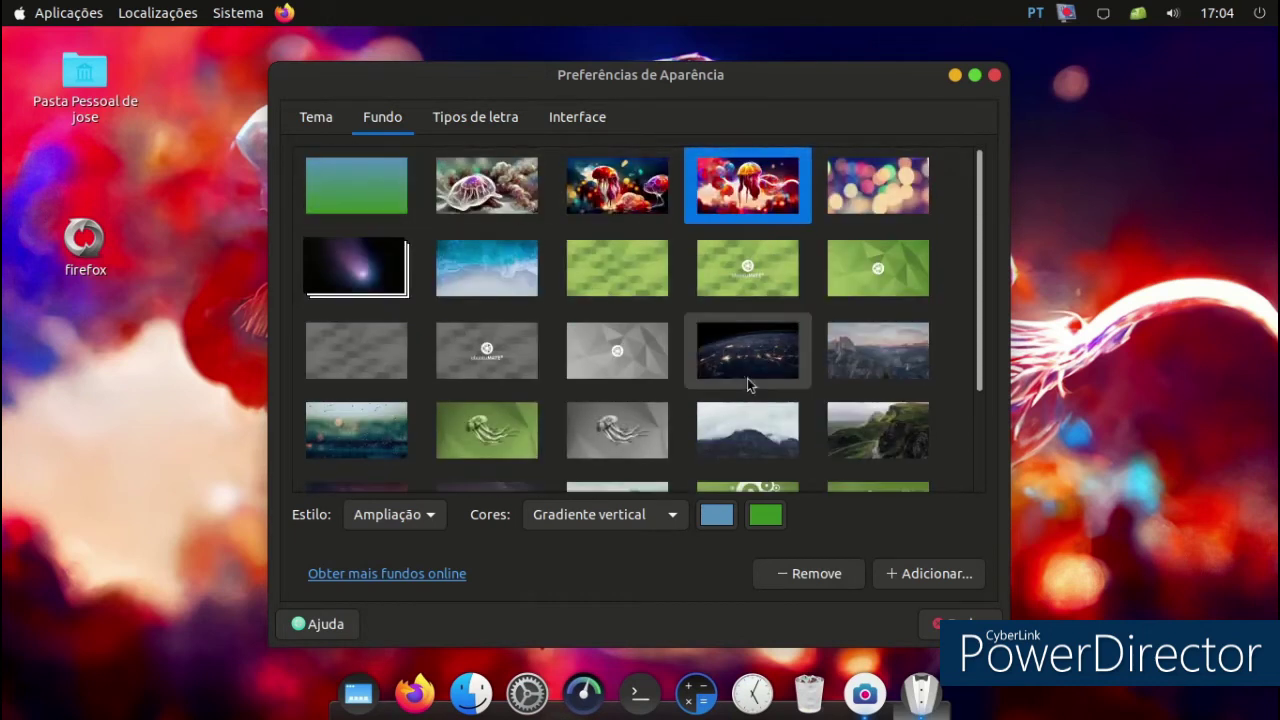
# Step: Look through the installed desktop themes and close the appearance preferences
pyautogui.click(312, 117)
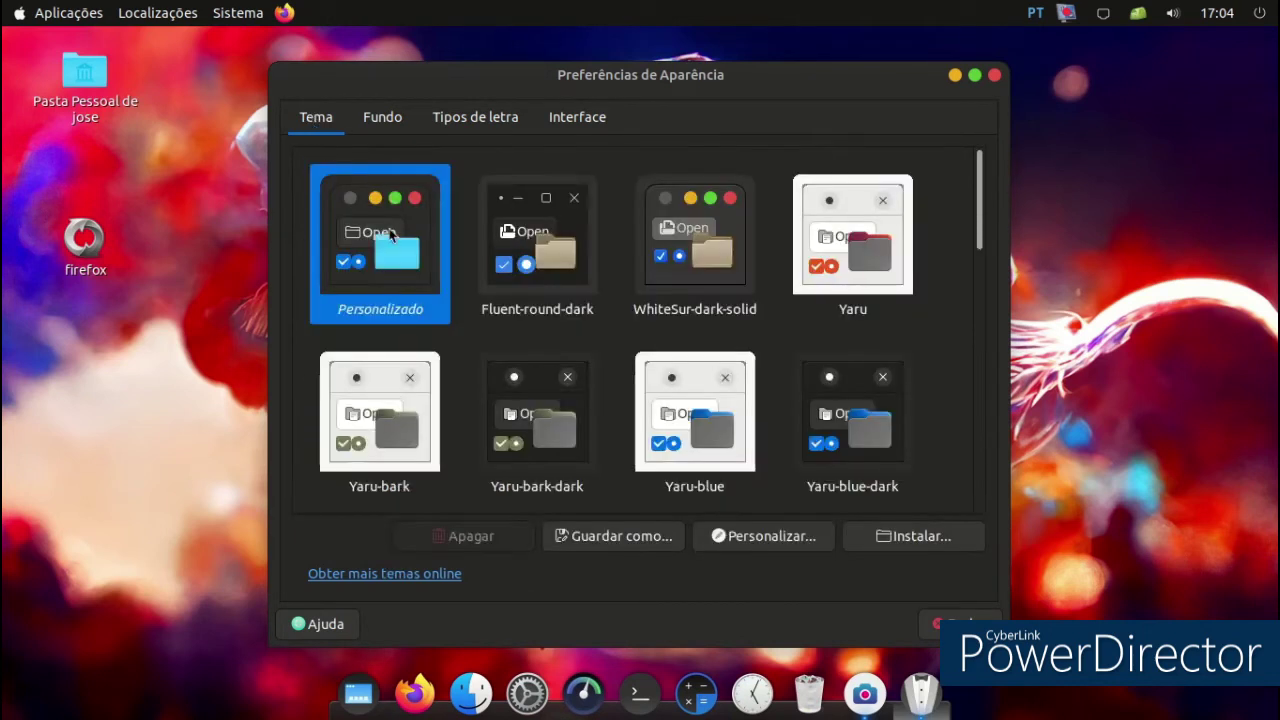
pyautogui.scroll(-2, 875, 203)
pyautogui.scroll(-10, 875, 203)
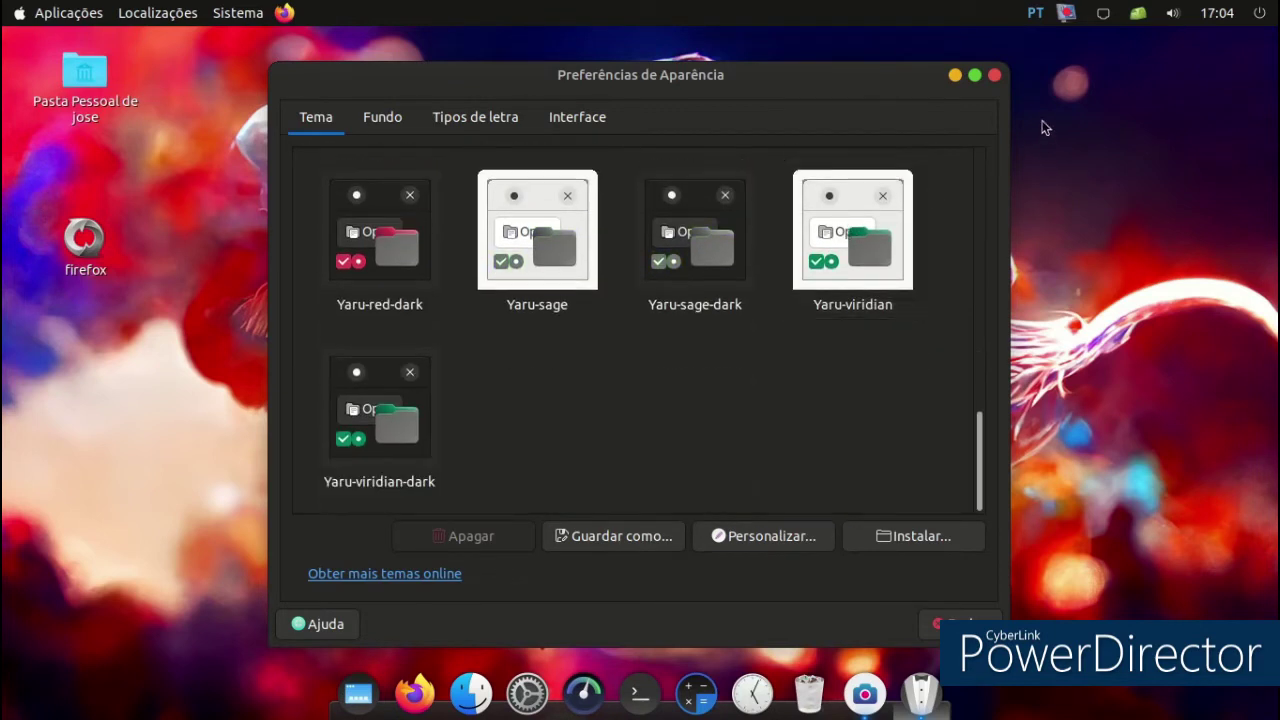
pyautogui.click(995, 76)
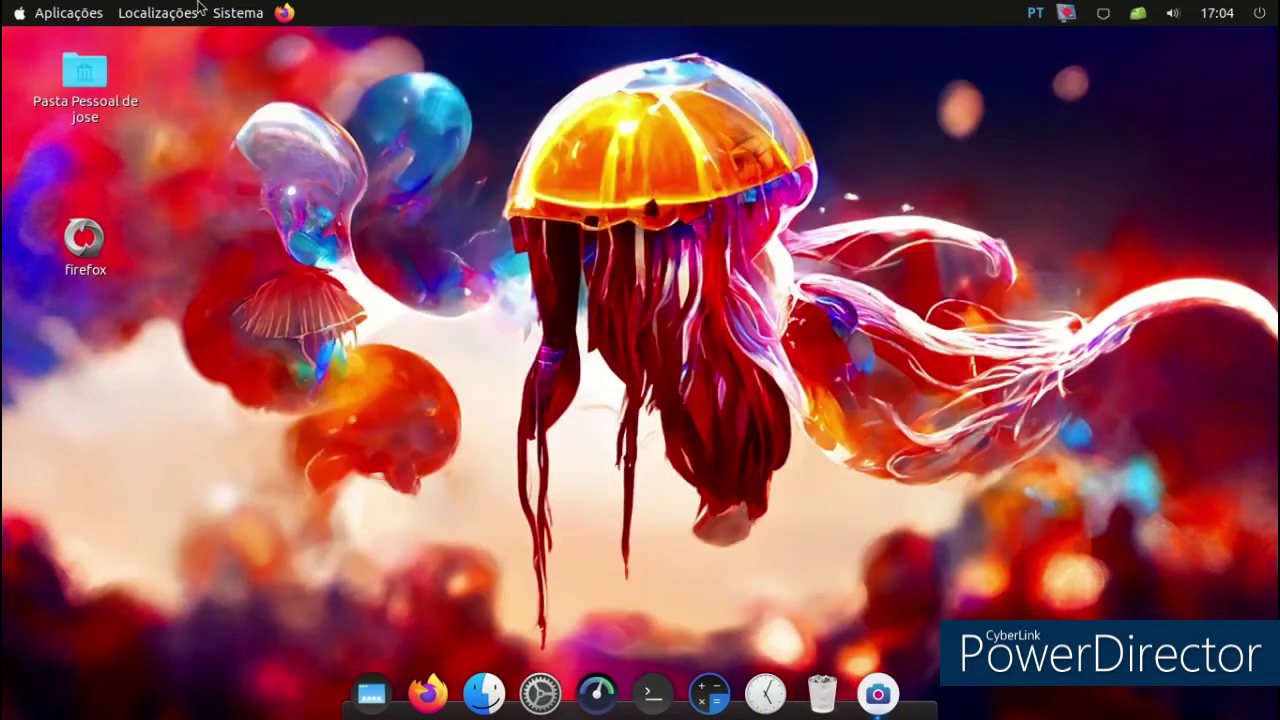
# Step: Launch Calculadora from the accessories, view it, and close it
pyautogui.click(84, 10)
pyautogui.moveTo(74, 46)
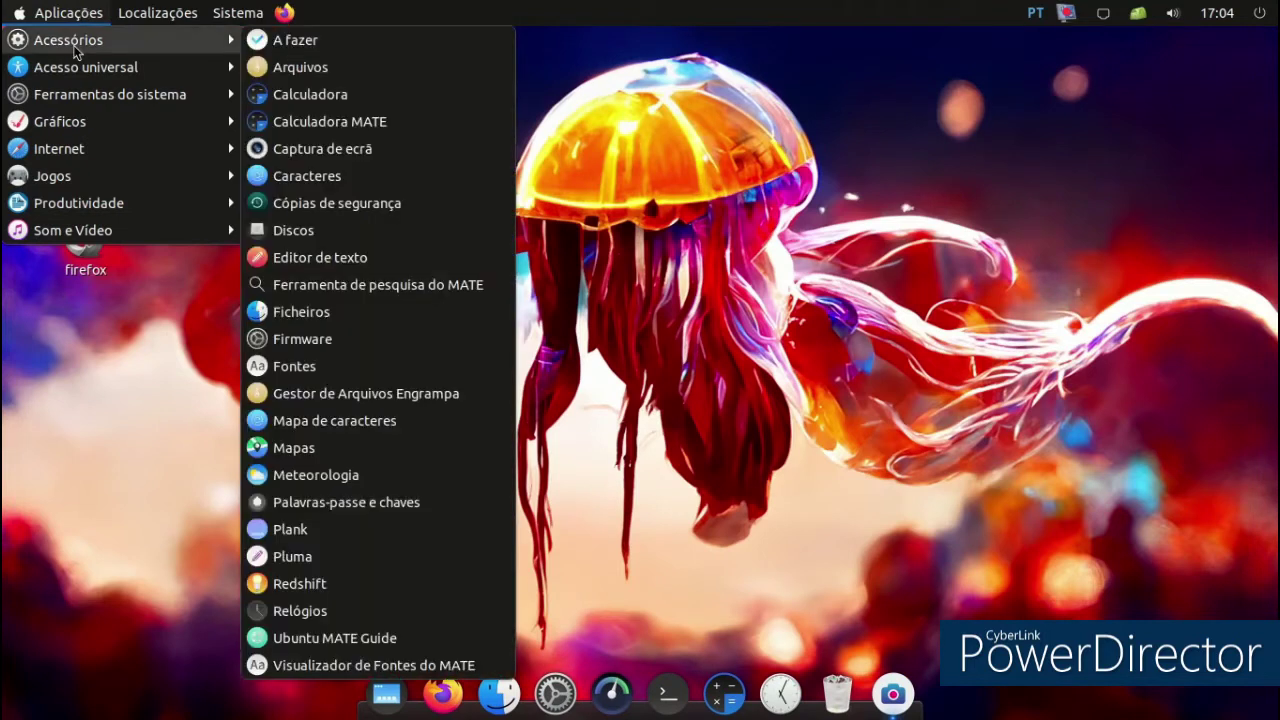
pyautogui.click(300, 94)
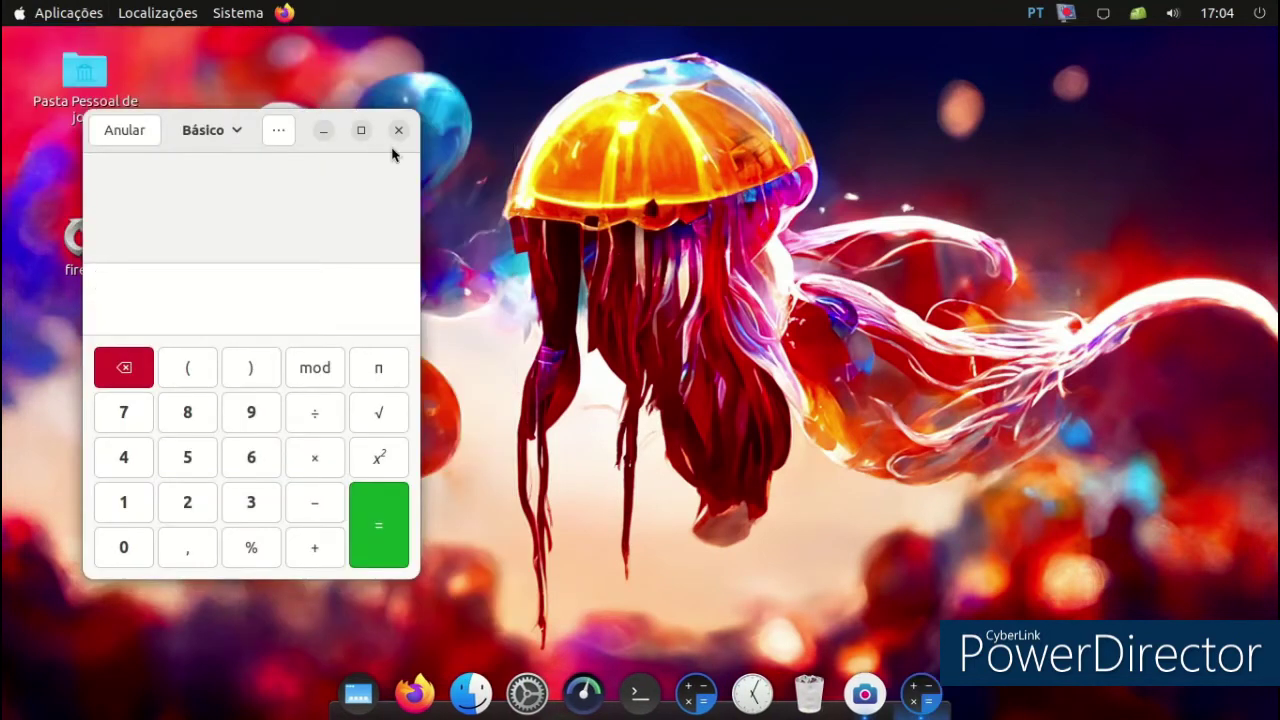
pyautogui.click(397, 129)
# Step: Launch Calculadora MATE from the accessories and close it
pyautogui.click(68, 12)
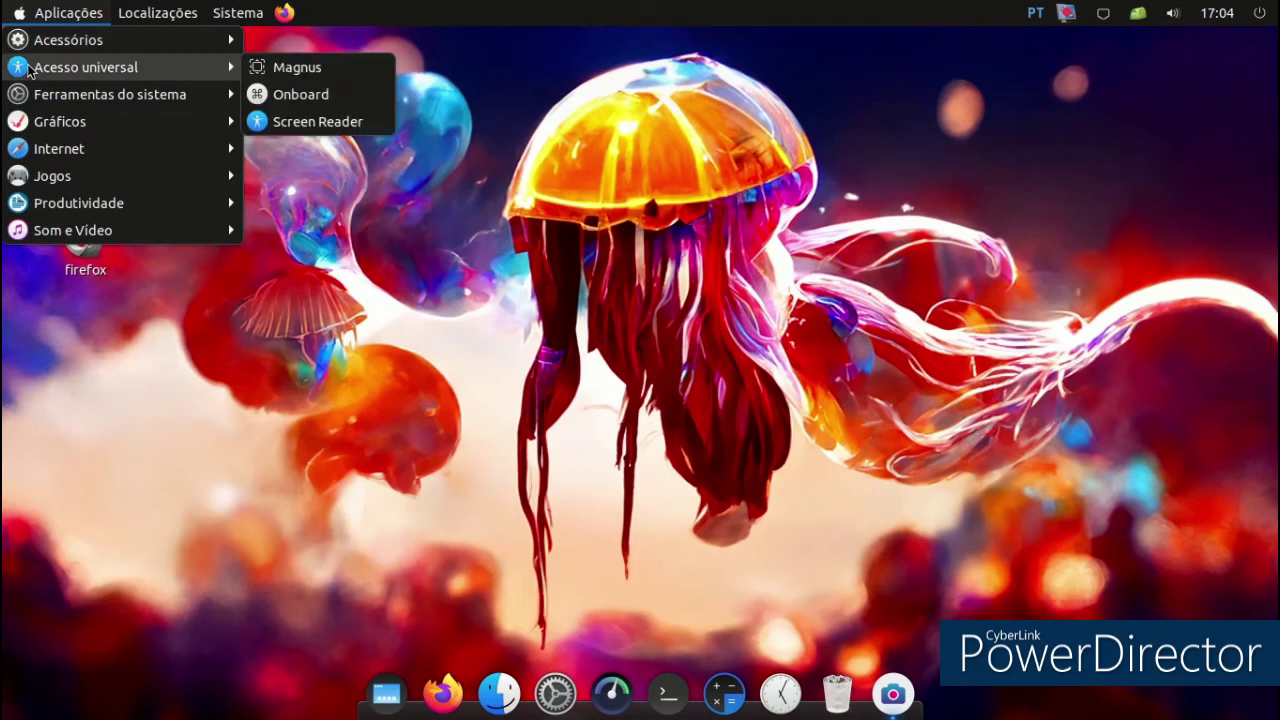
pyautogui.moveTo(40, 42)
pyautogui.click(330, 118)
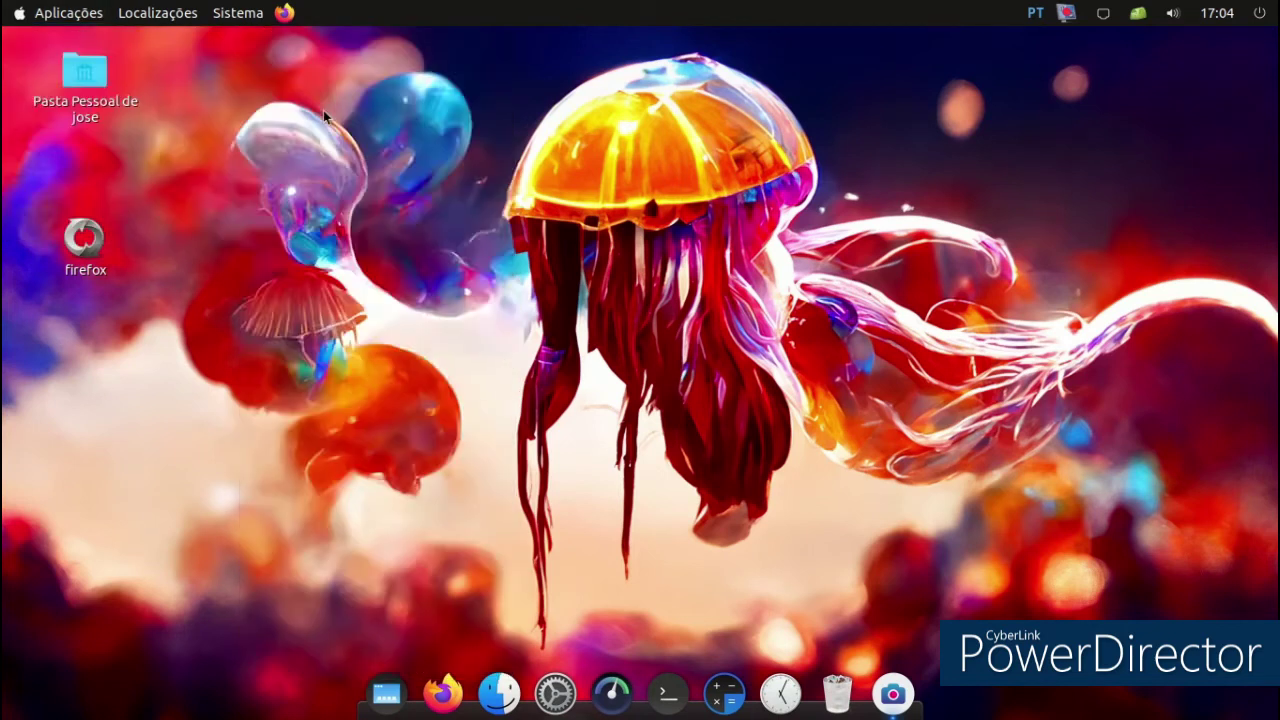
pyautogui.click(622, 92)
# Step: Look over the Internet applications, launch Webcamoid from the sound and video applications, and close it after viewing the camera picture
pyautogui.click(40, 18)
pyautogui.moveTo(106, 149)
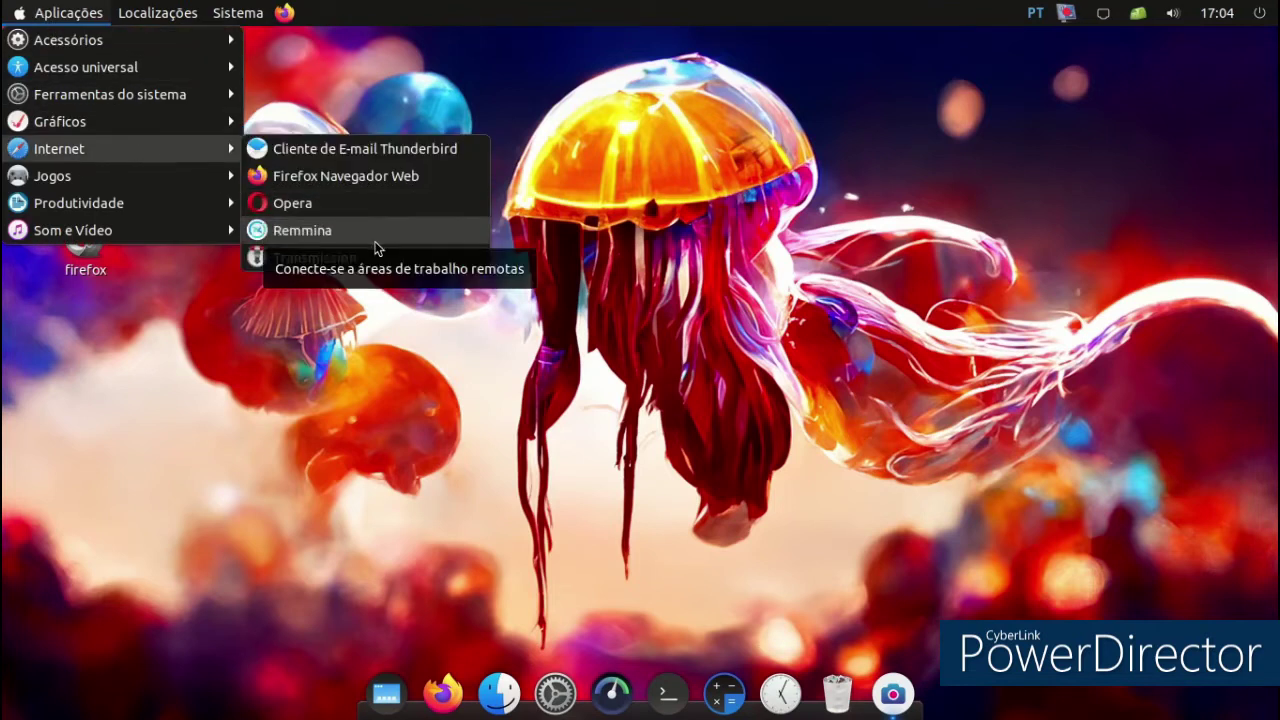
pyautogui.moveTo(228, 244)
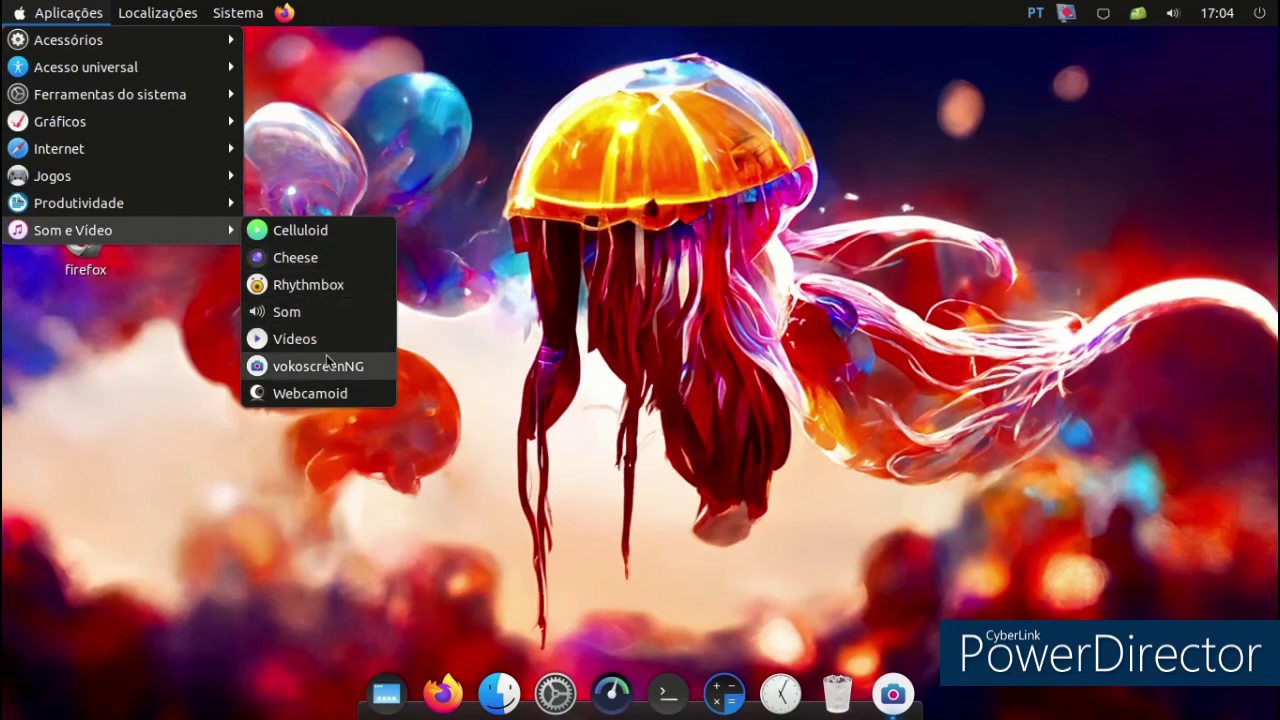
pyautogui.click(311, 395)
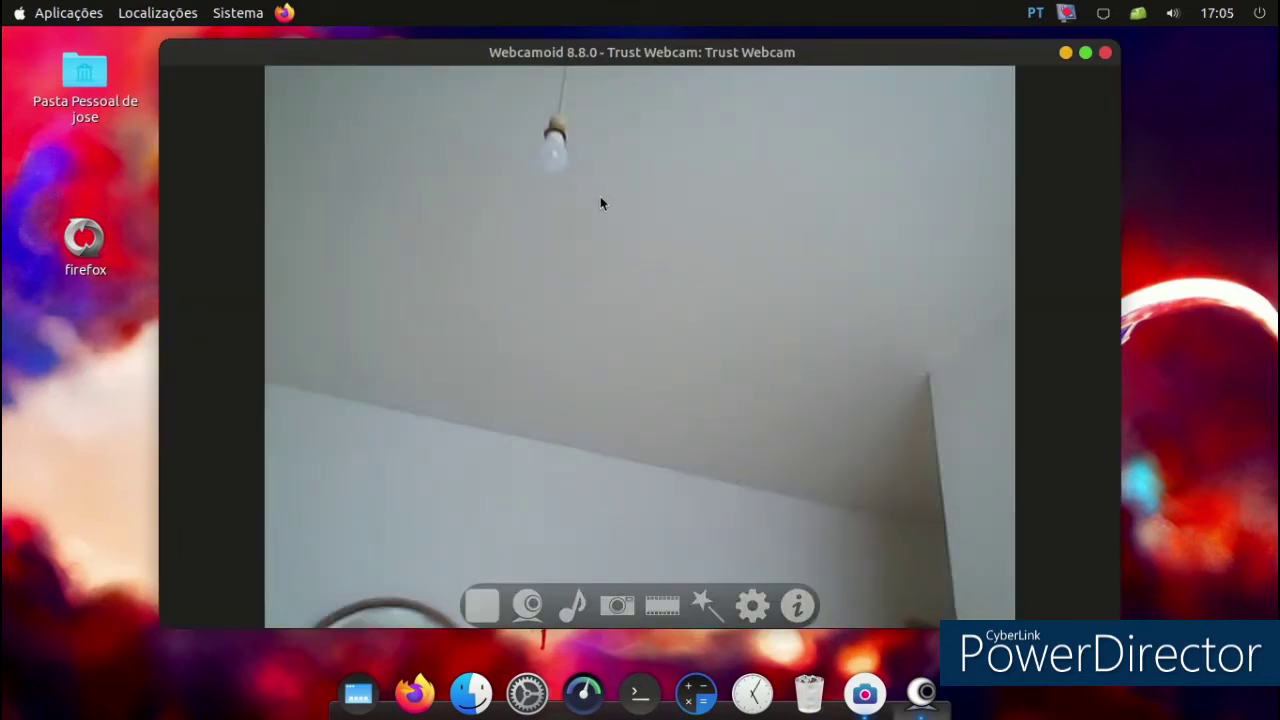
pyautogui.click(1105, 52)
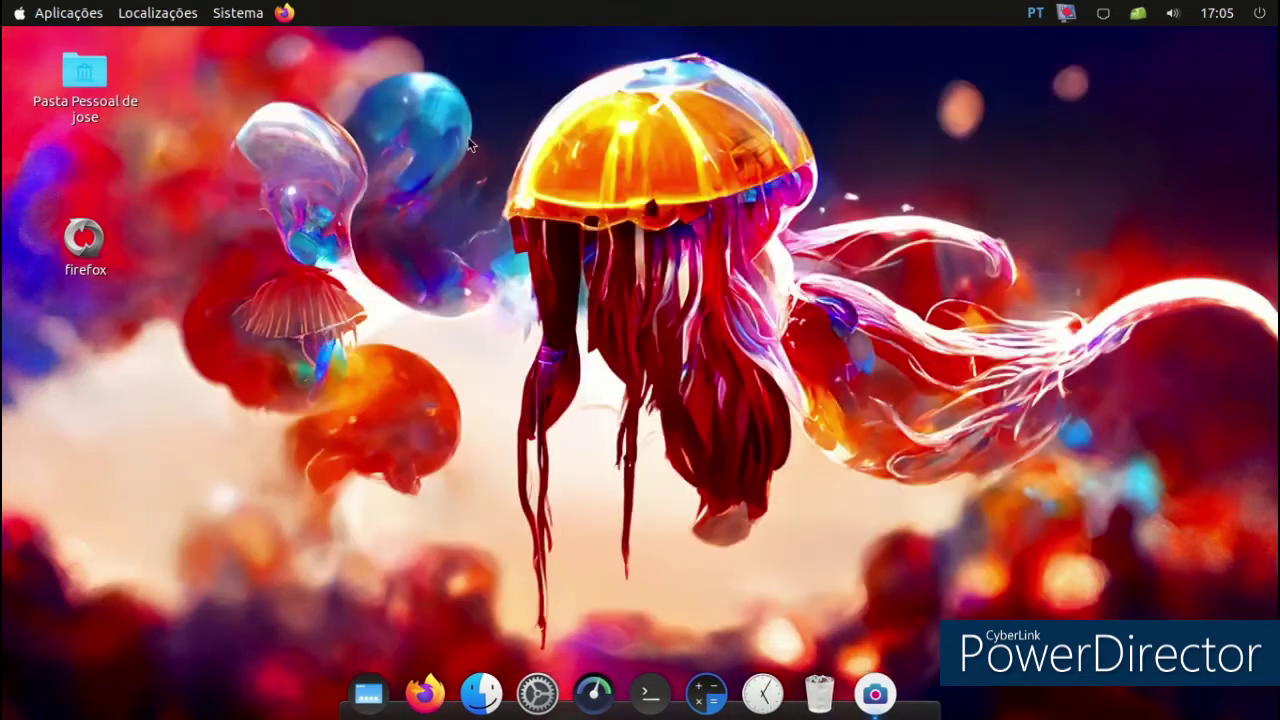
# Step: Look over the games and launch the Rhythmbox music player from the sound and video applications
pyautogui.click(95, 19)
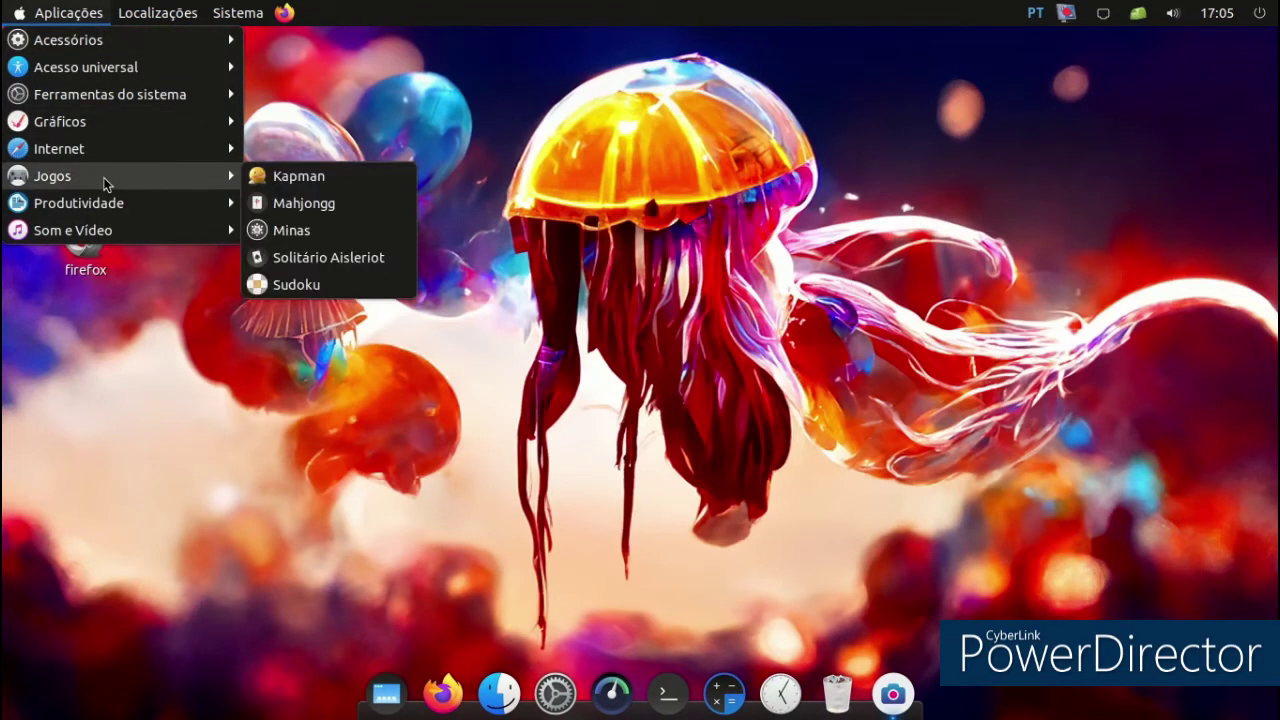
pyautogui.moveTo(96, 210)
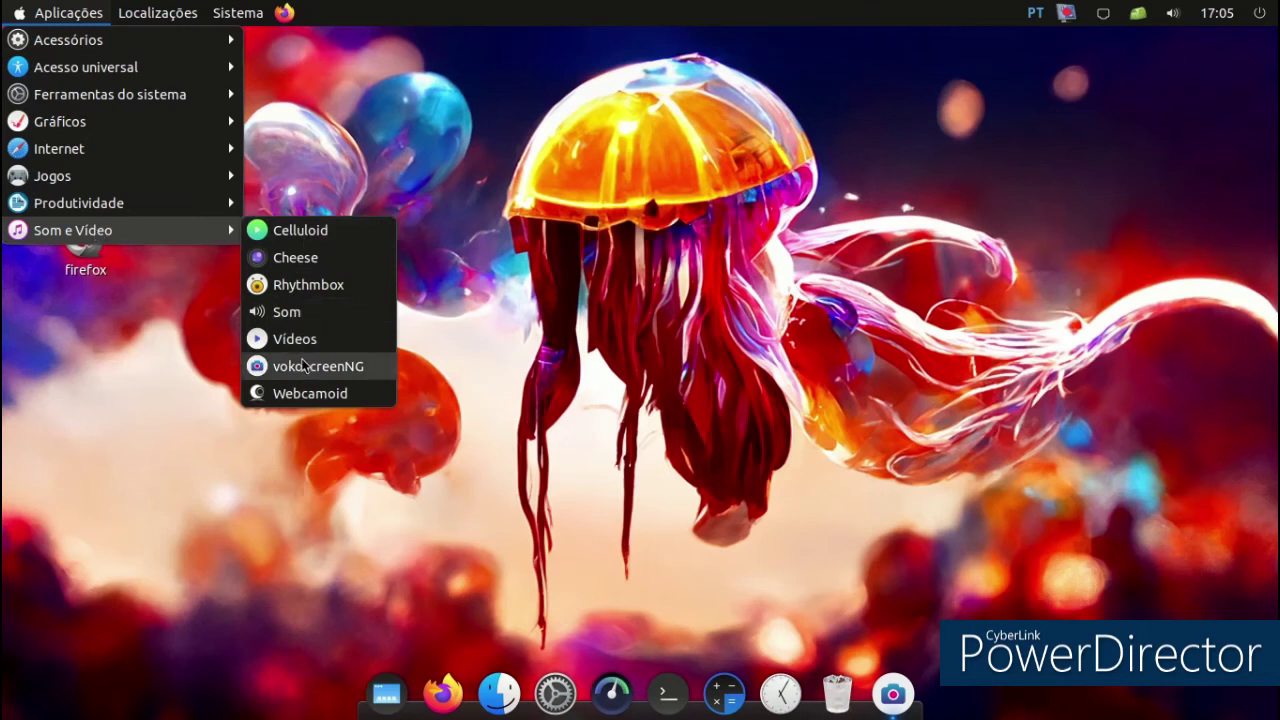
pyautogui.click(305, 285)
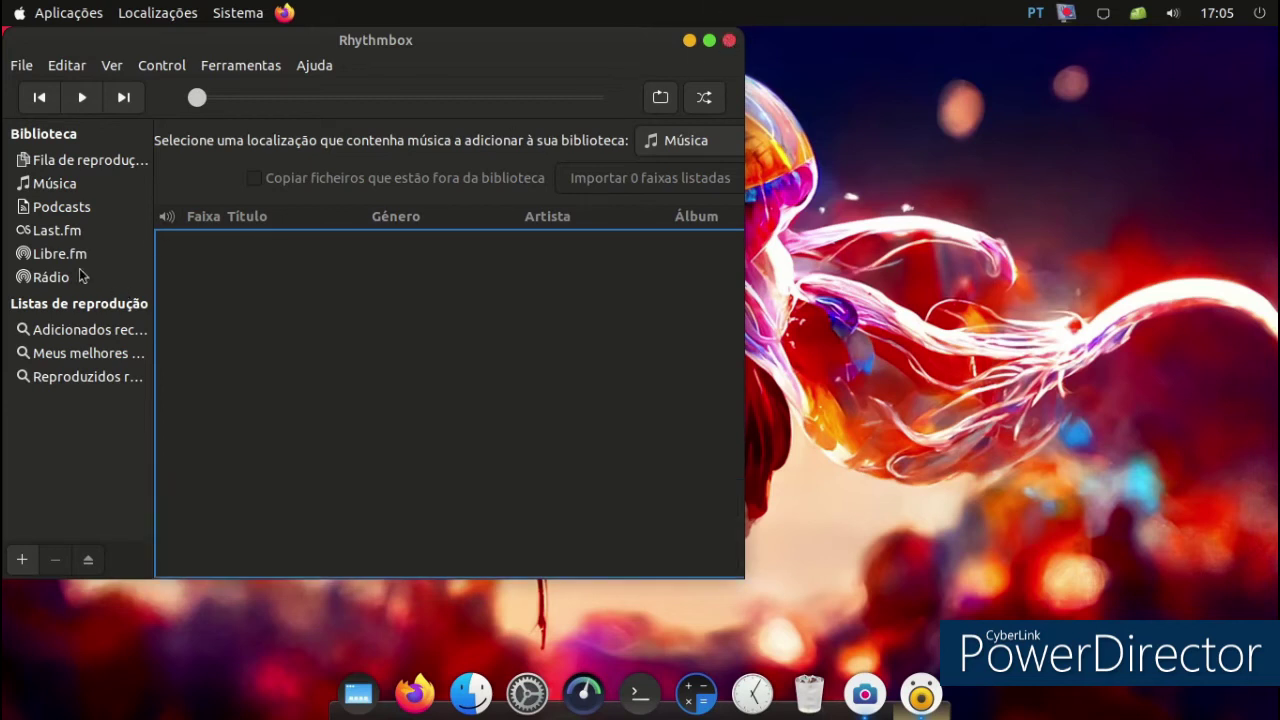
# Step: Browse the Last.fm and radio sources in Rhythmbox and play the Radio Paradise station from the Eclectic genre
pyautogui.click(57, 230)
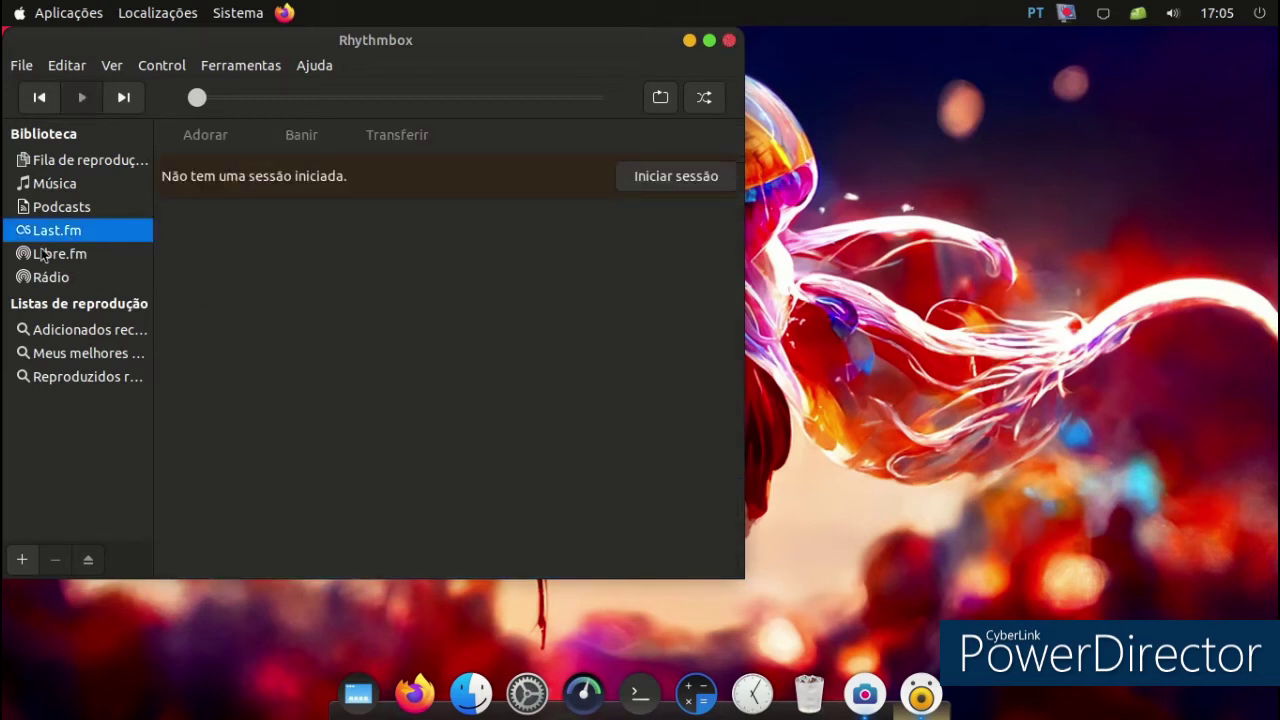
pyautogui.click(52, 280)
pyautogui.click(164, 287)
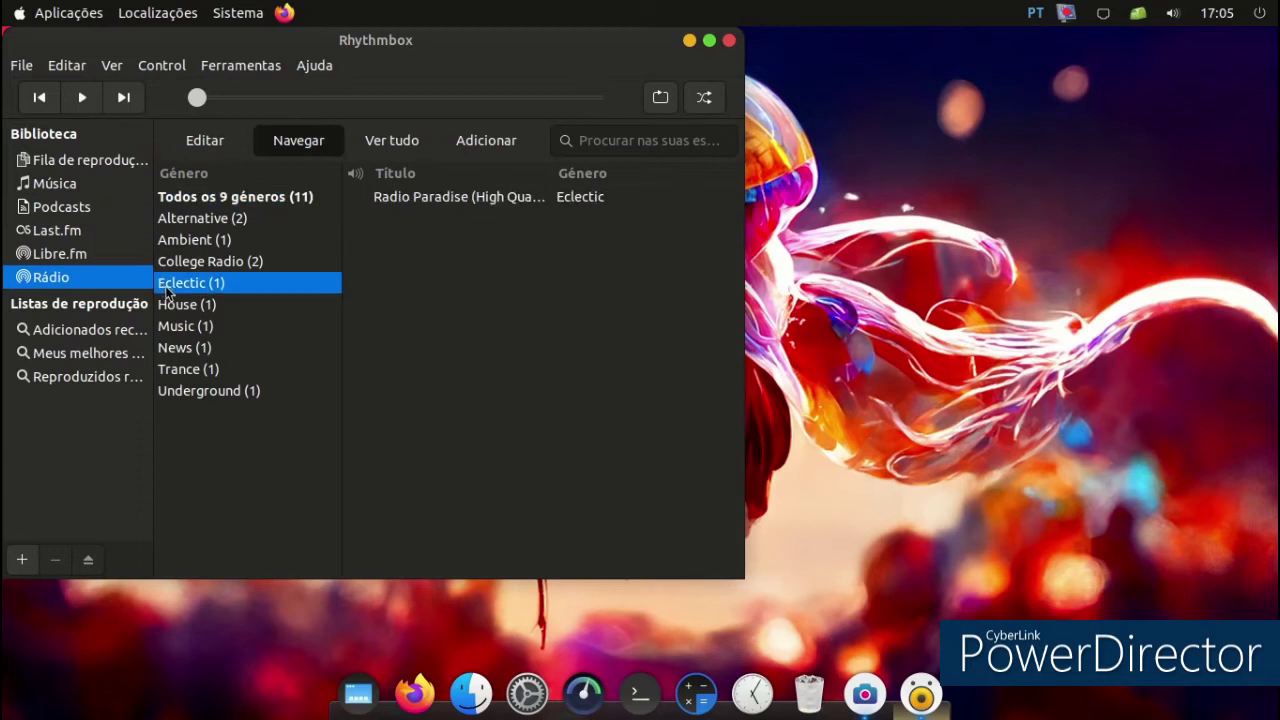
pyautogui.click(406, 203)
pyautogui.doubleClick(403, 200)
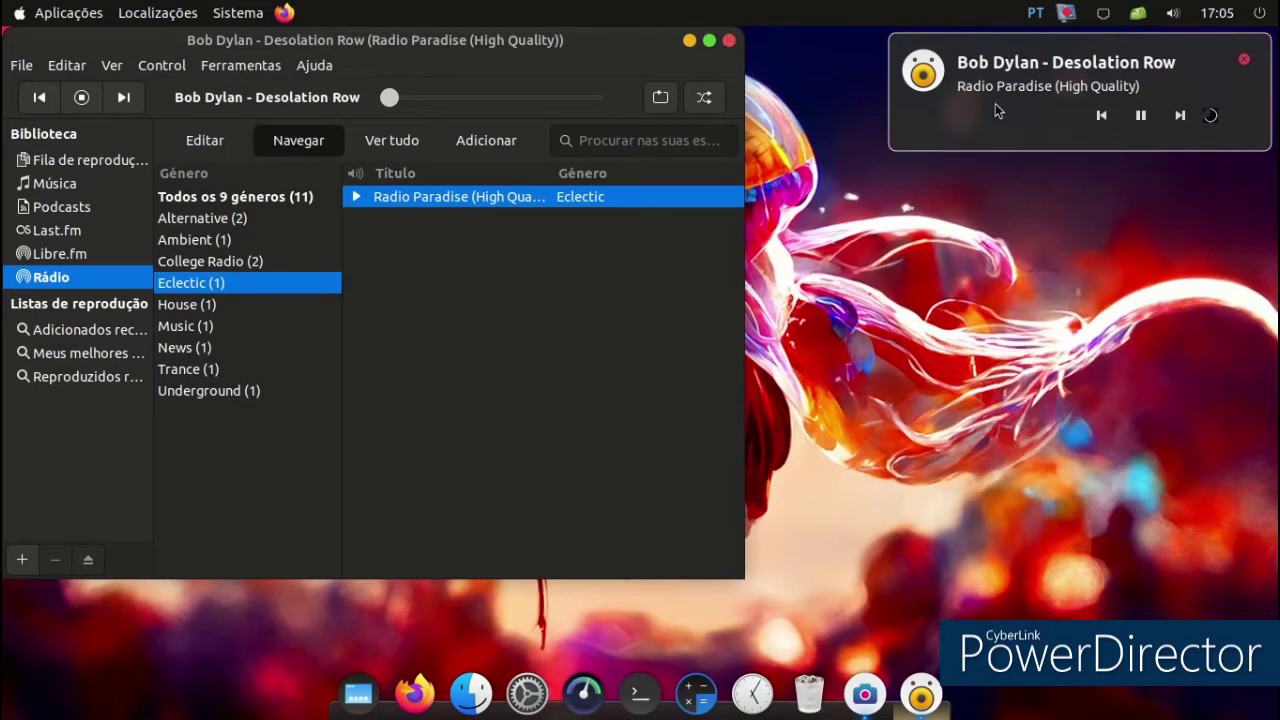
# Step: Pause the radio playback and close the Firefox and Rhythmbox windows
pyautogui.click(1140, 115)
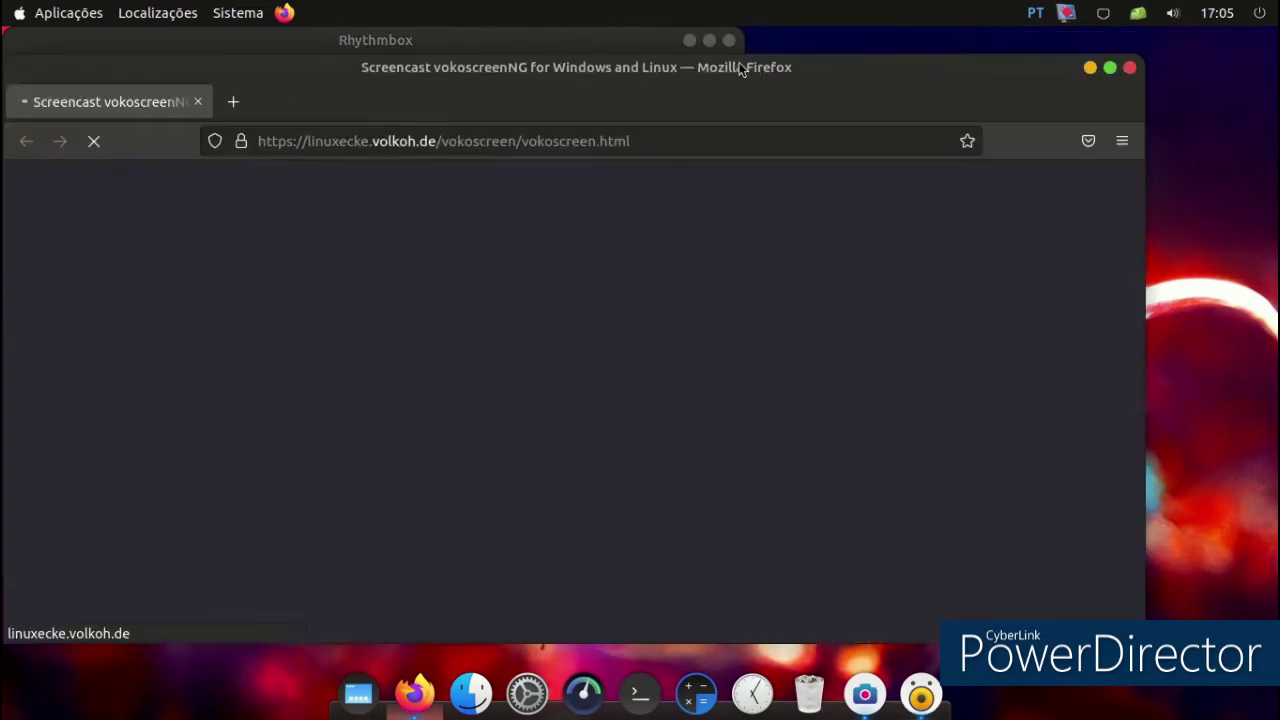
pyautogui.click(1129, 68)
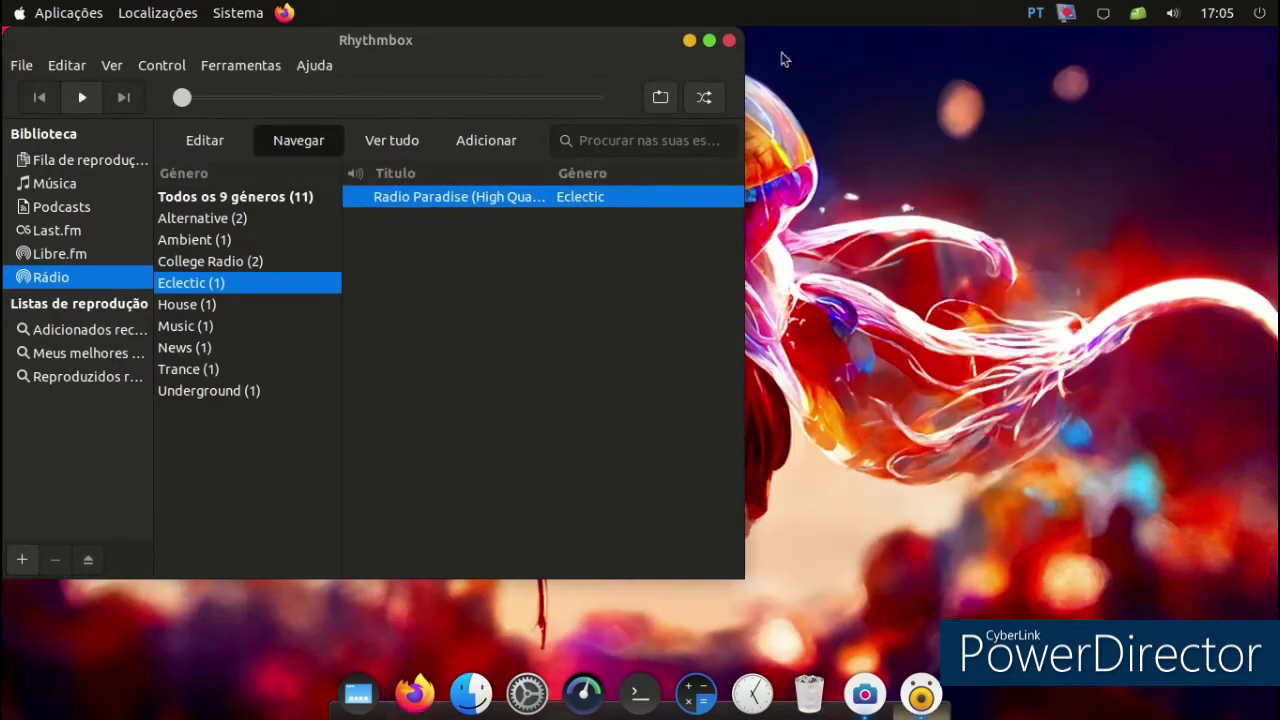
pyautogui.click(729, 40)
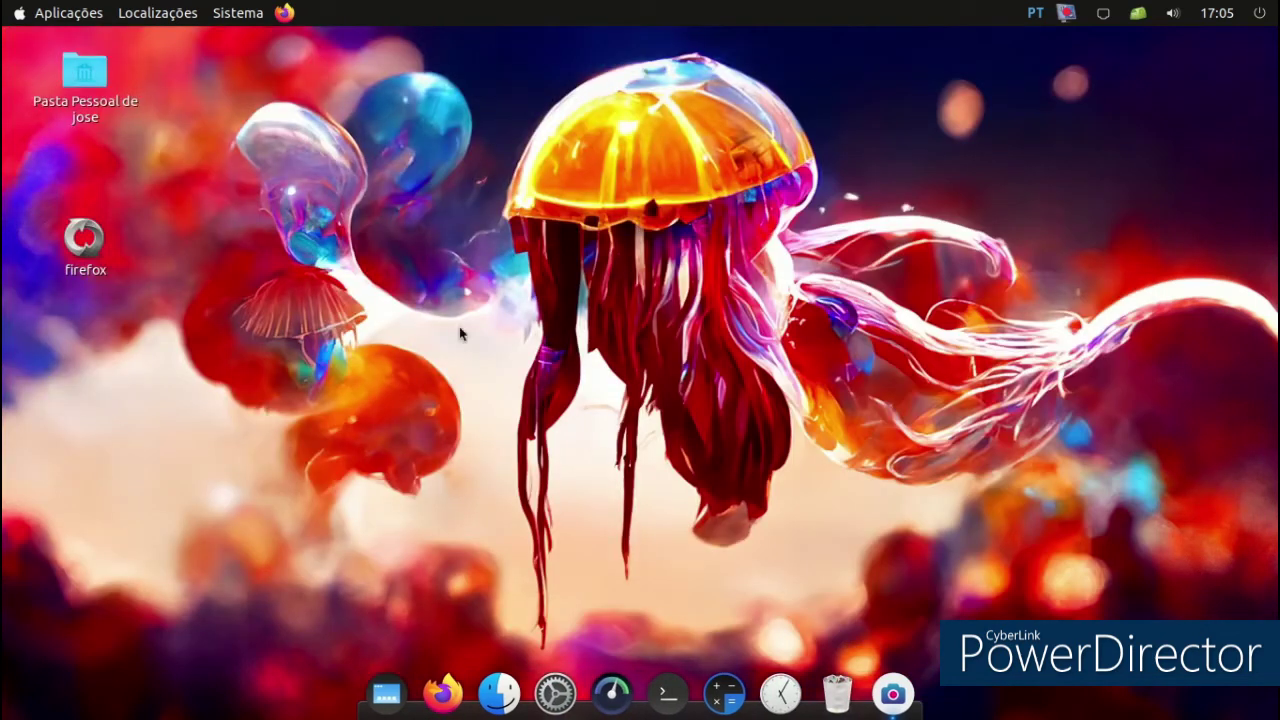
# Step: Move the file manager icon to the first place in the dock
pyautogui.moveTo(499, 690); pyautogui.dragTo(390, 686)
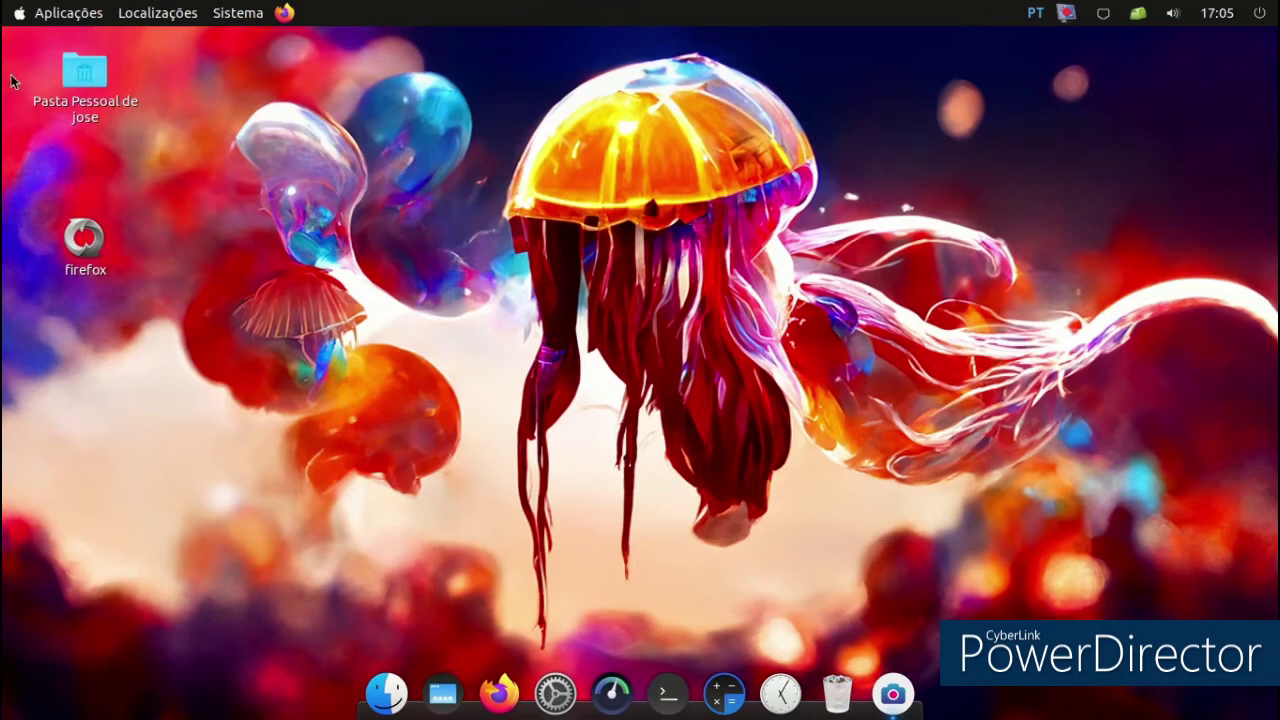
# Step: Look over the application categories, launch Meteorologia from the accessories, and close it
pyautogui.click(22, 14)
pyautogui.moveTo(73, 230)
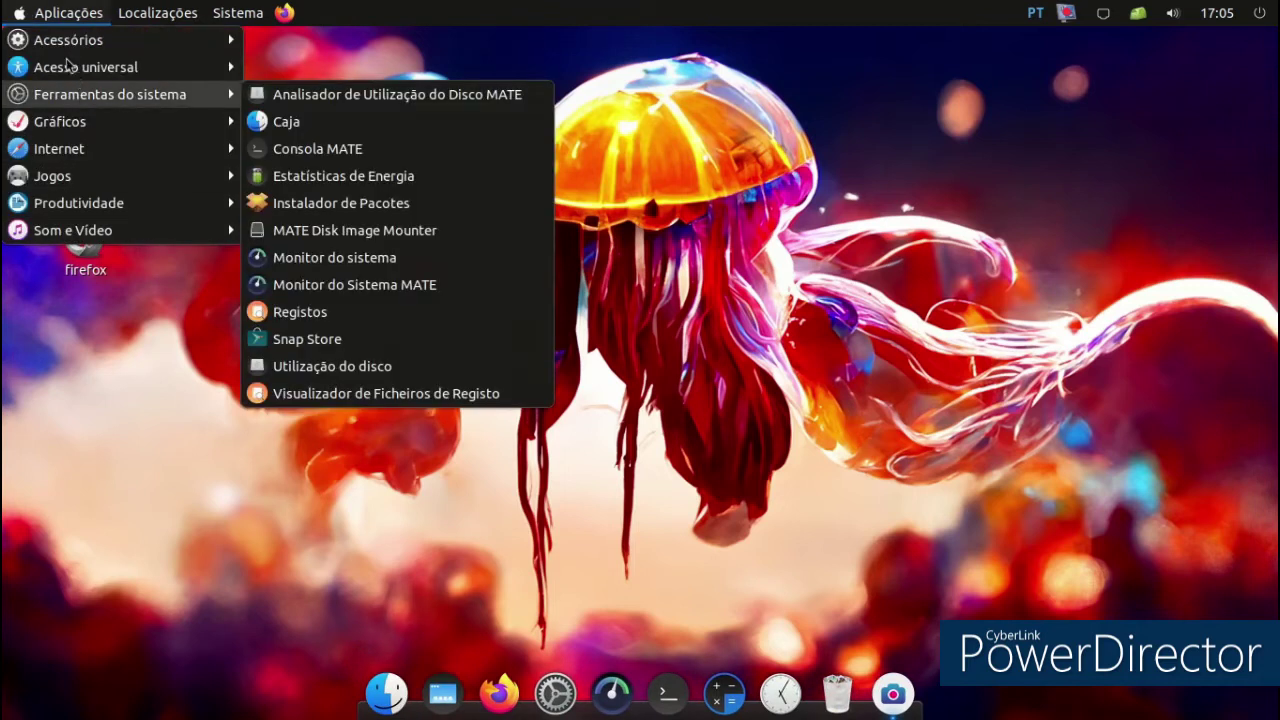
pyautogui.moveTo(63, 48)
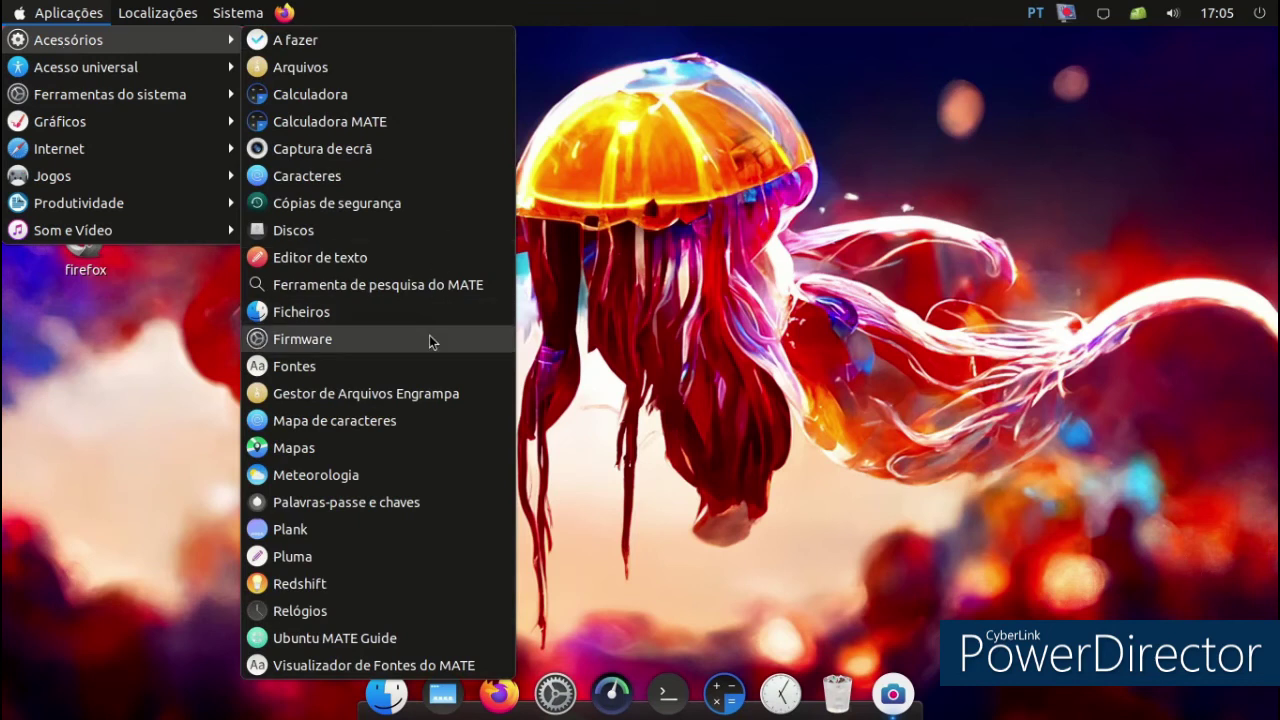
pyautogui.click(430, 470)
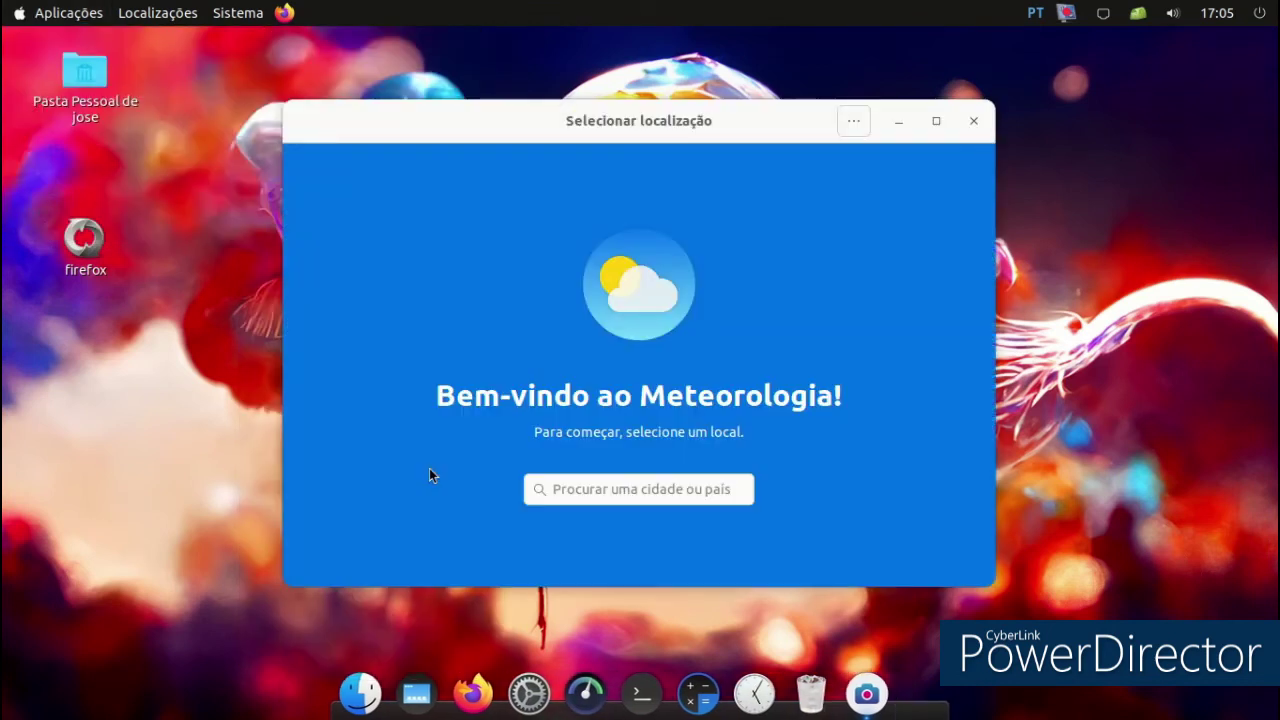
pyautogui.click(973, 121)
# Step: Look over the locations, open the Centro de Controlo, and launch MATE Tweak at its panel settings
pyautogui.click(146, 13)
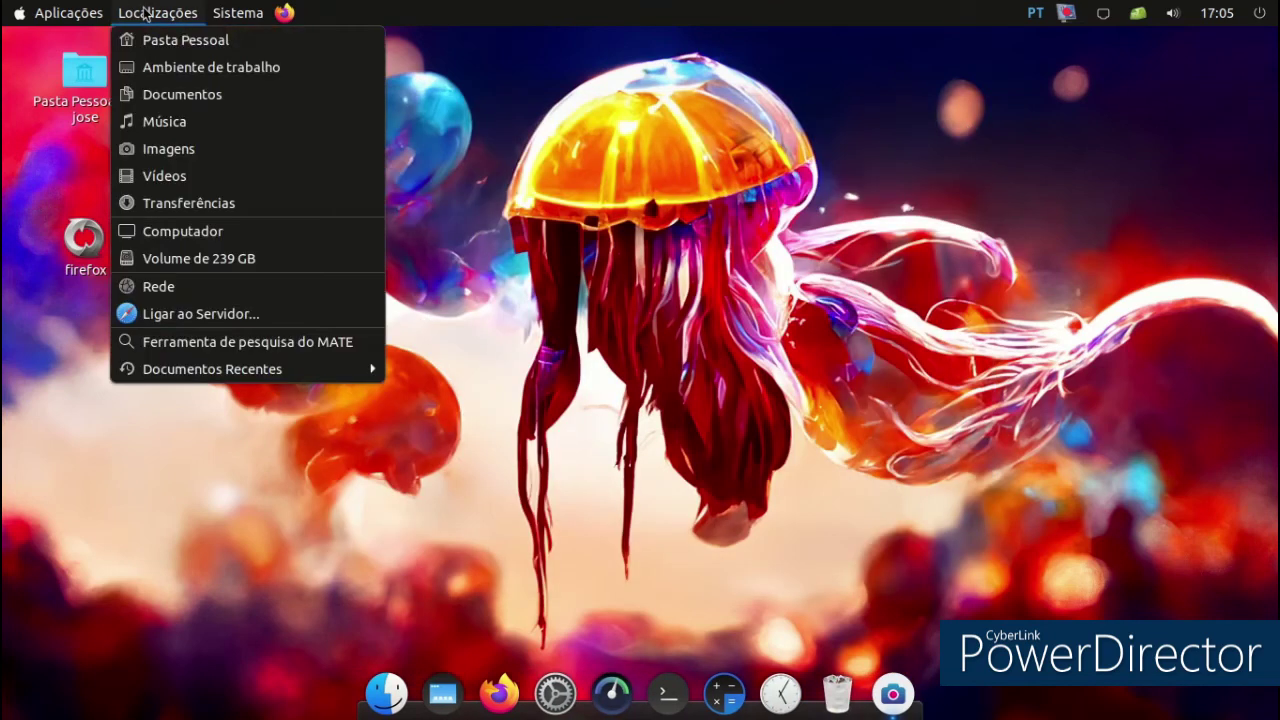
pyautogui.moveTo(229, 12)
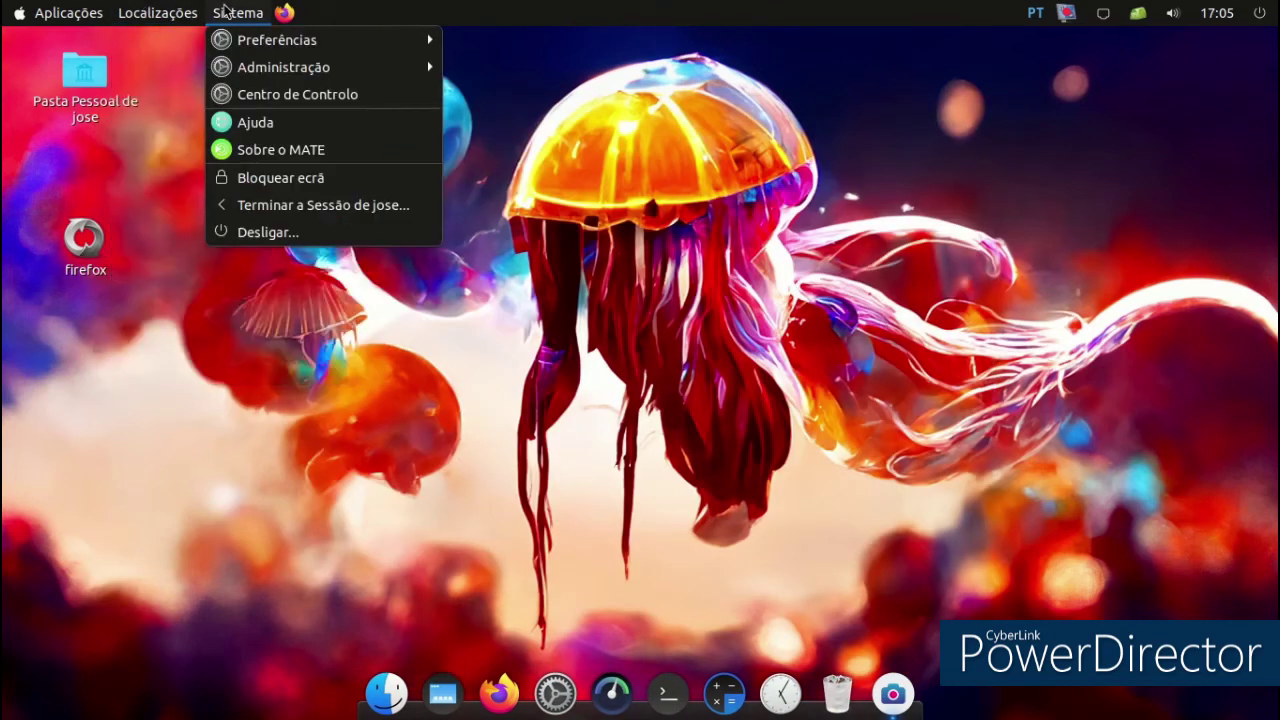
pyautogui.click(268, 98)
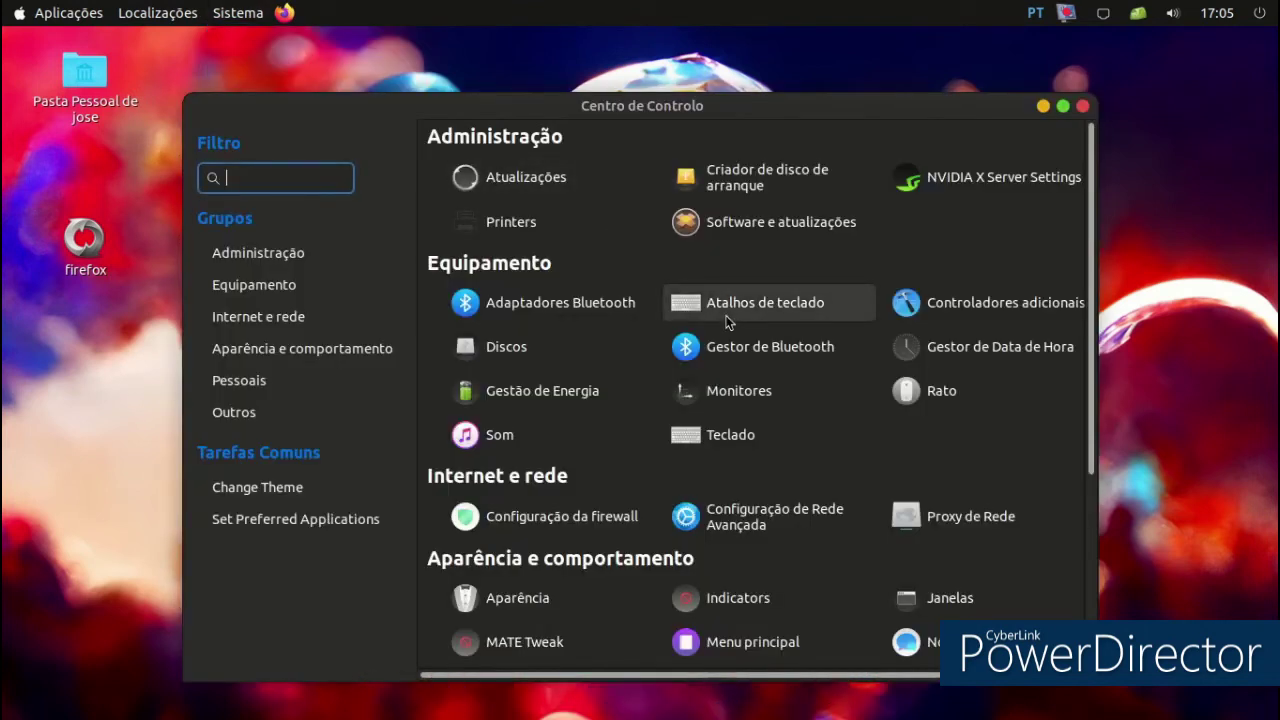
pyautogui.scroll(-3, 729, 315)
pyautogui.scroll(-1, 732, 320)
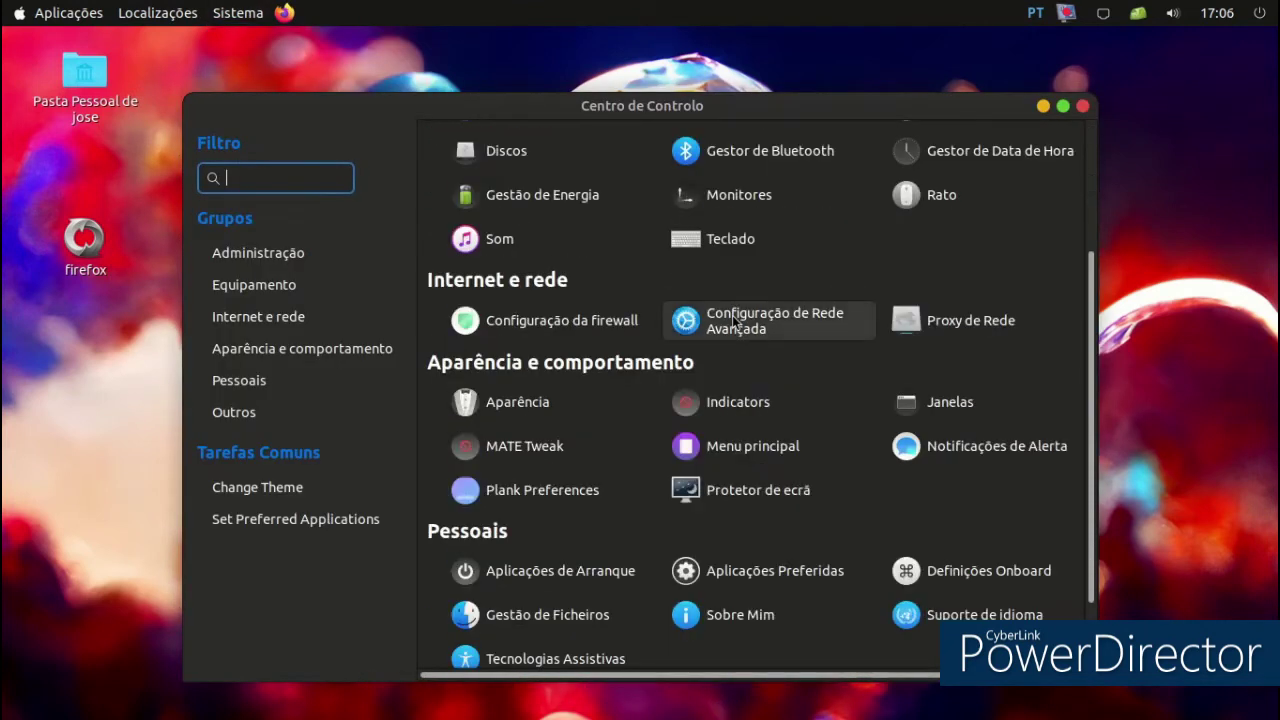
pyautogui.click(561, 455)
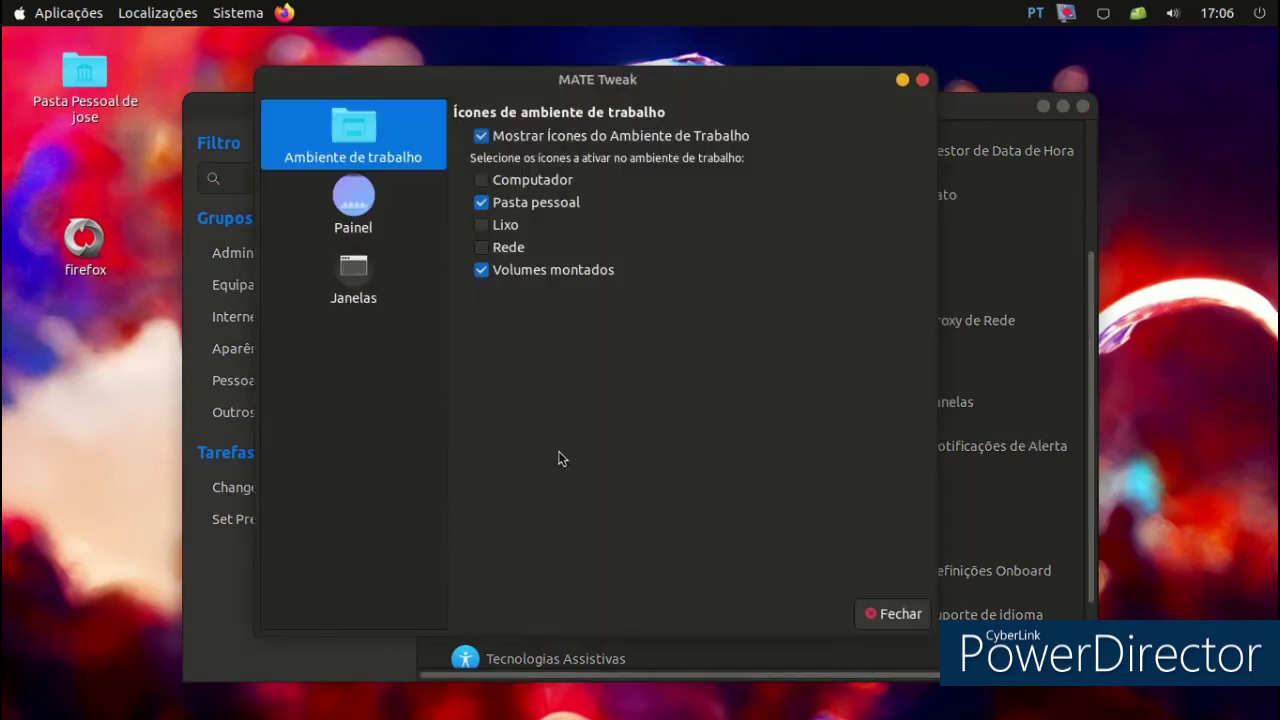
pyautogui.click(383, 230)
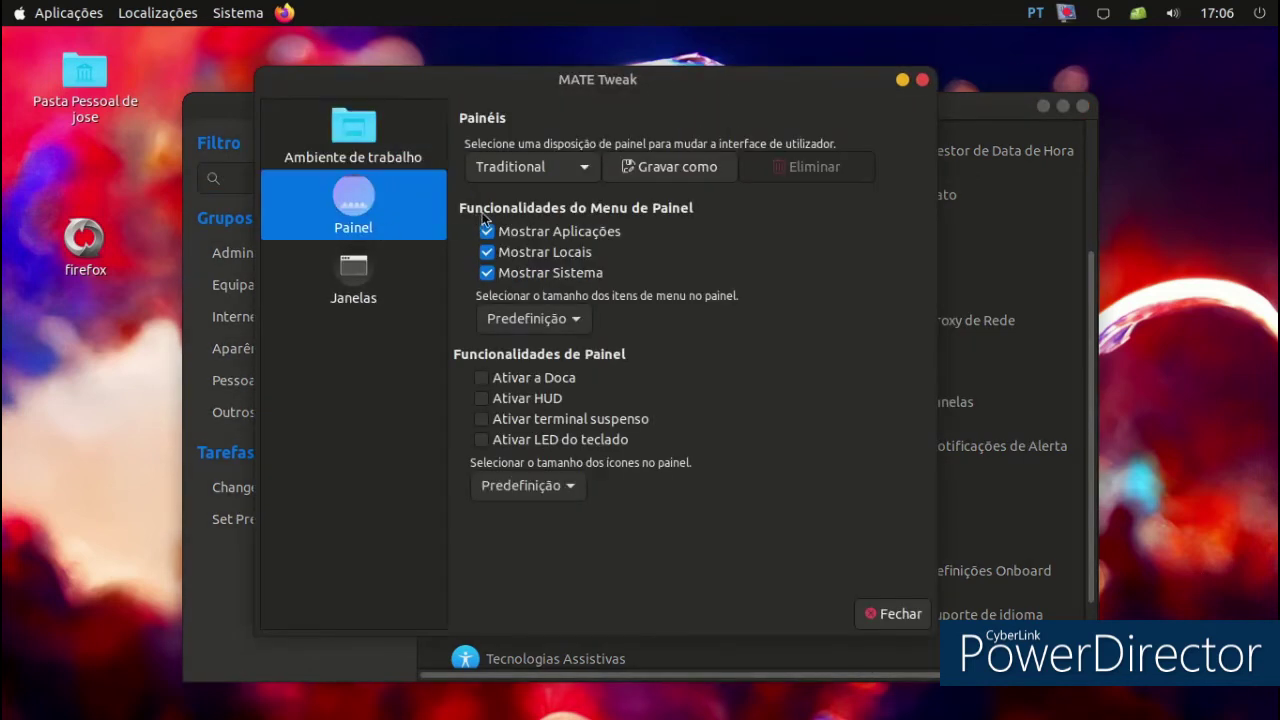
# Step: Apply the Contemporary panel layout and view its application menu
pyautogui.click(540, 170)
pyautogui.scroll(2, 532, 168)
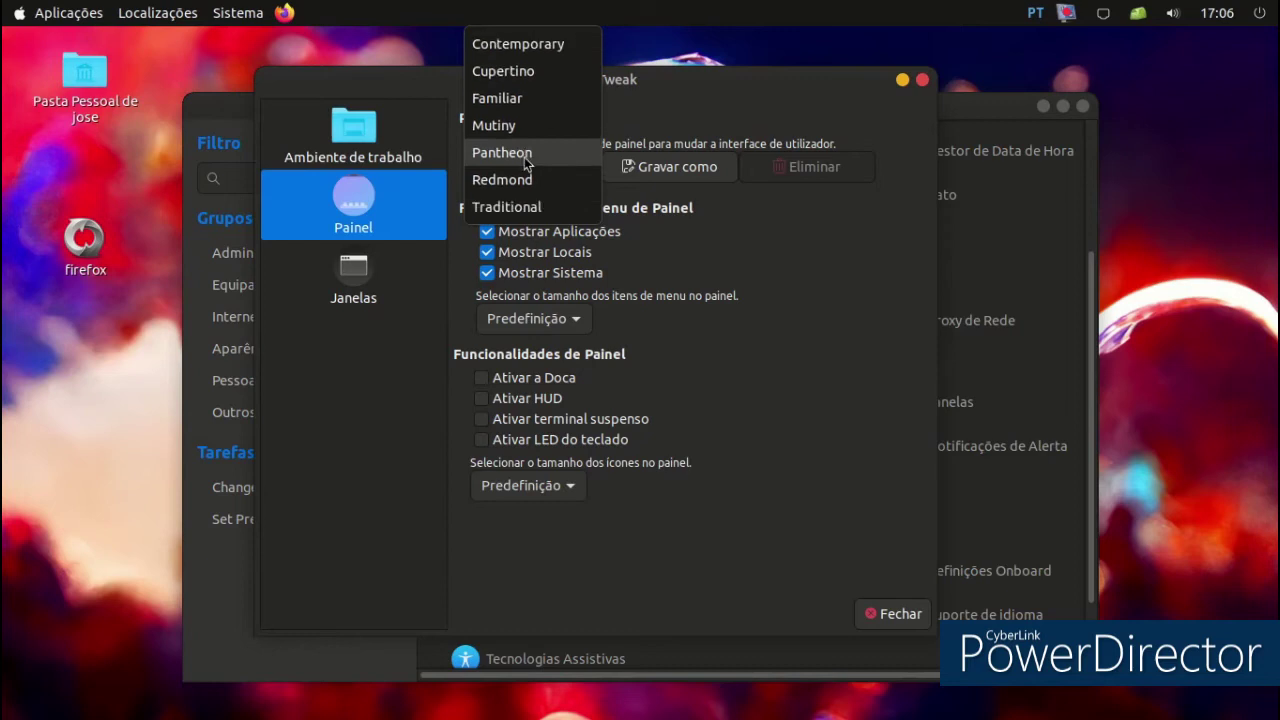
pyautogui.click(518, 44)
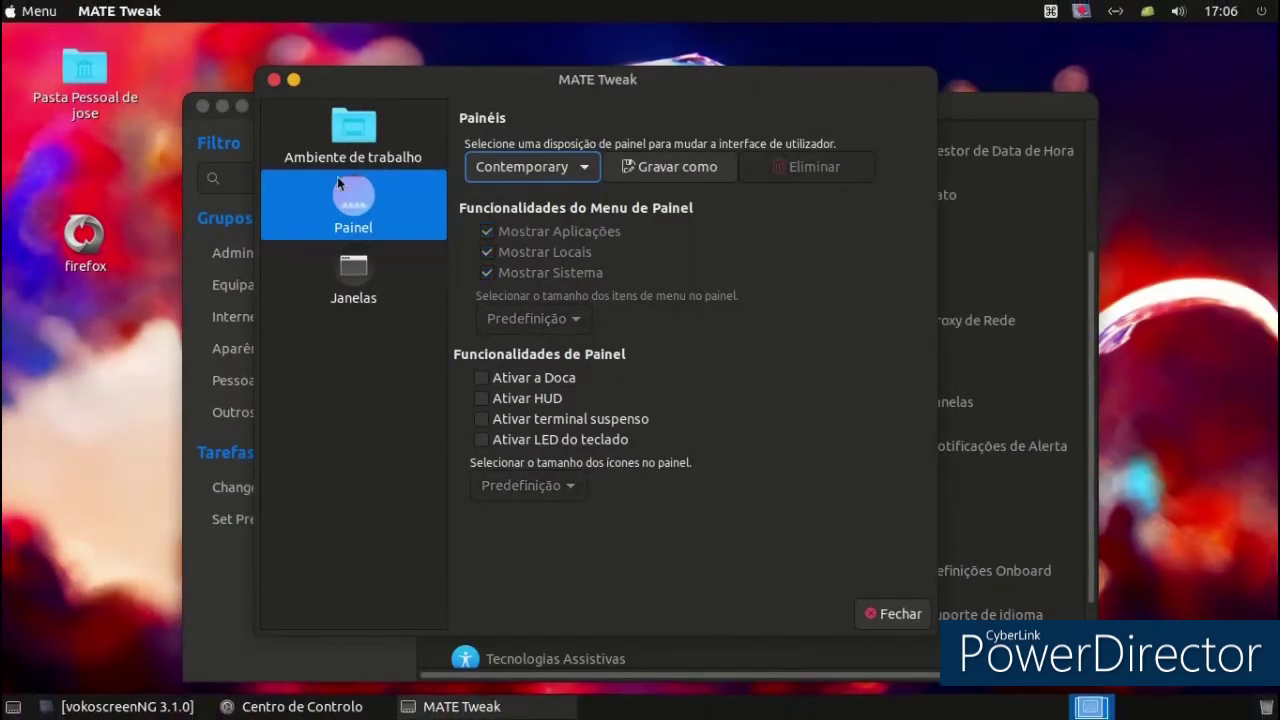
pyautogui.click(13, 8)
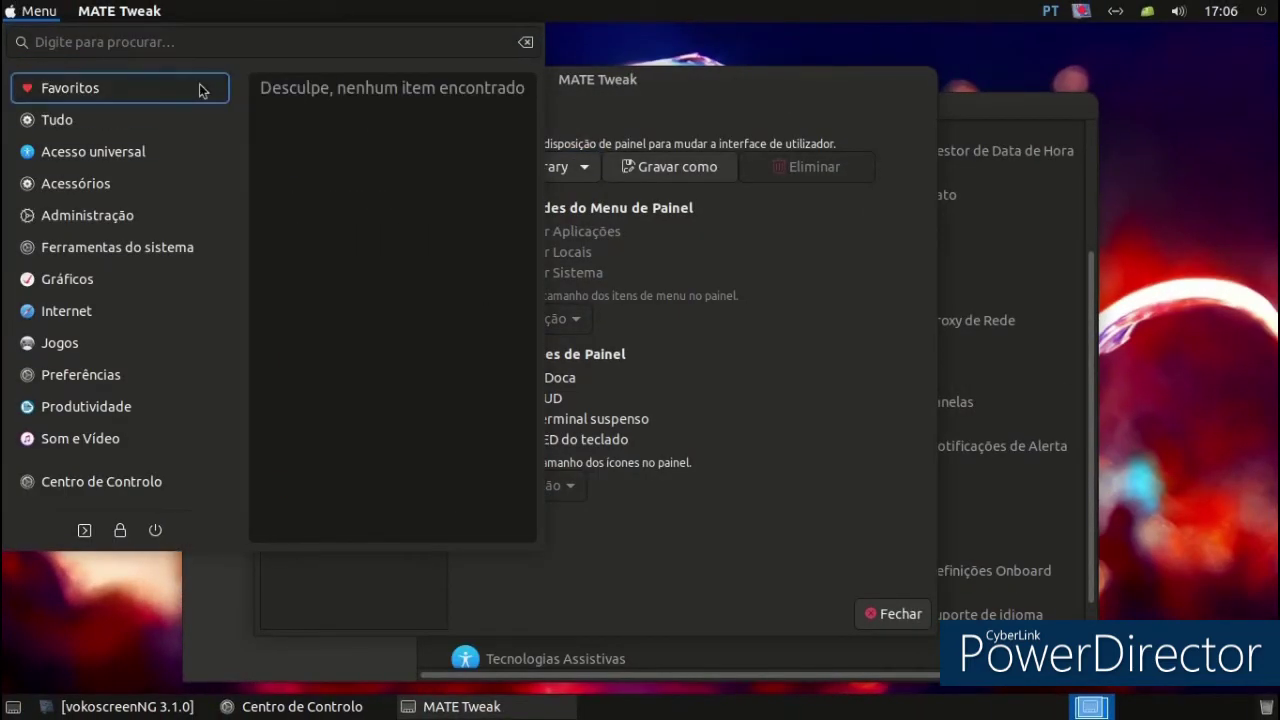
pyautogui.click(691, 376)
# Step: Switch the panel layout to Familiar, accept the layout reset, and keep the BriskMenu applet in the configuration
pyautogui.click(566, 175)
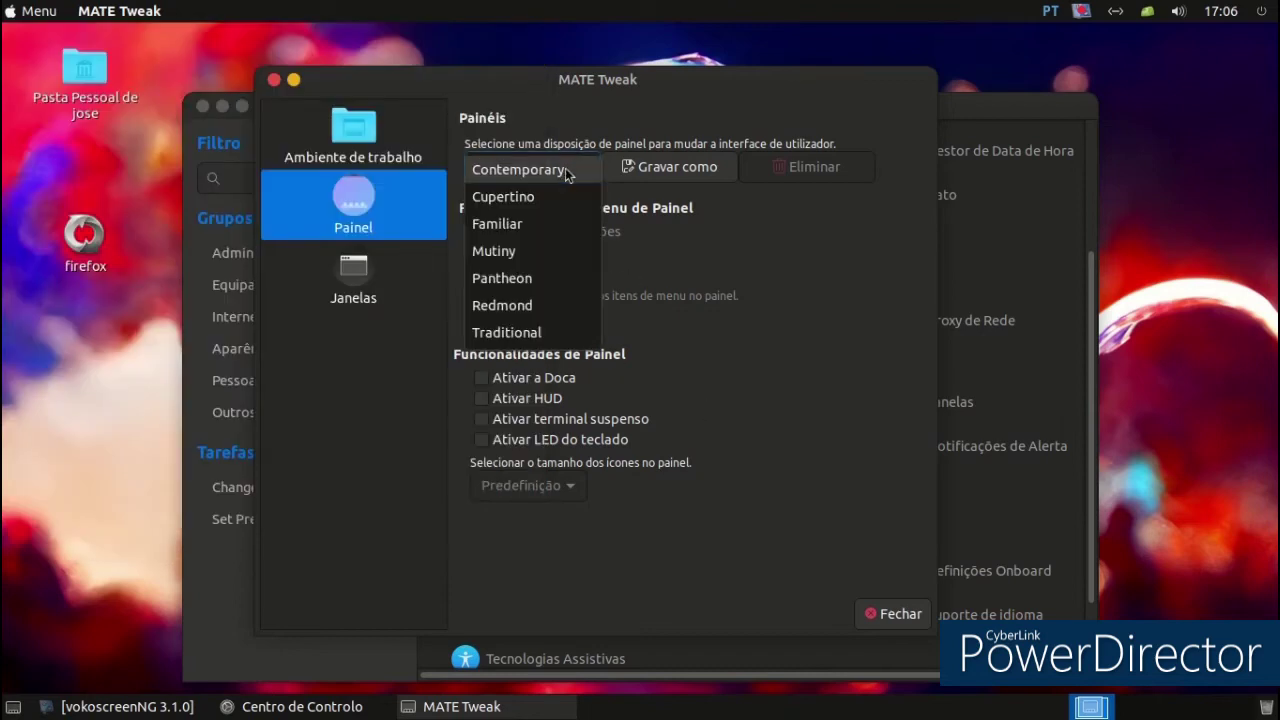
pyautogui.click(552, 232)
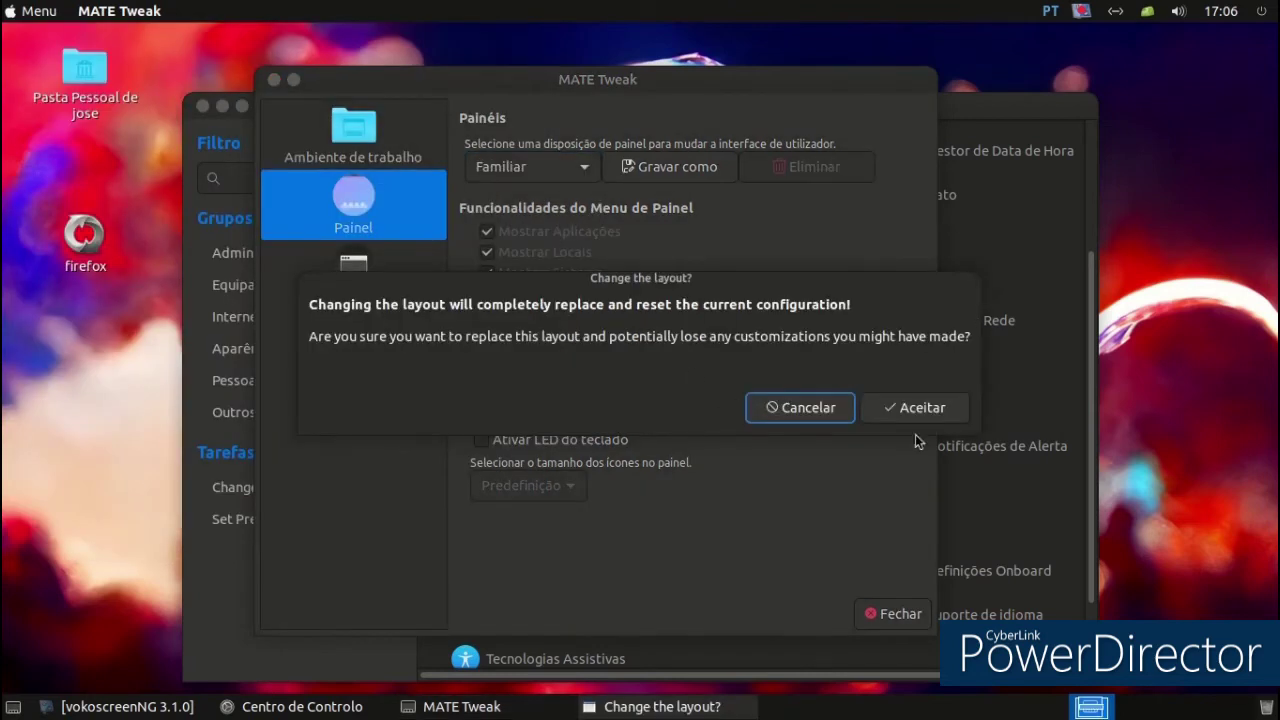
pyautogui.click(882, 417)
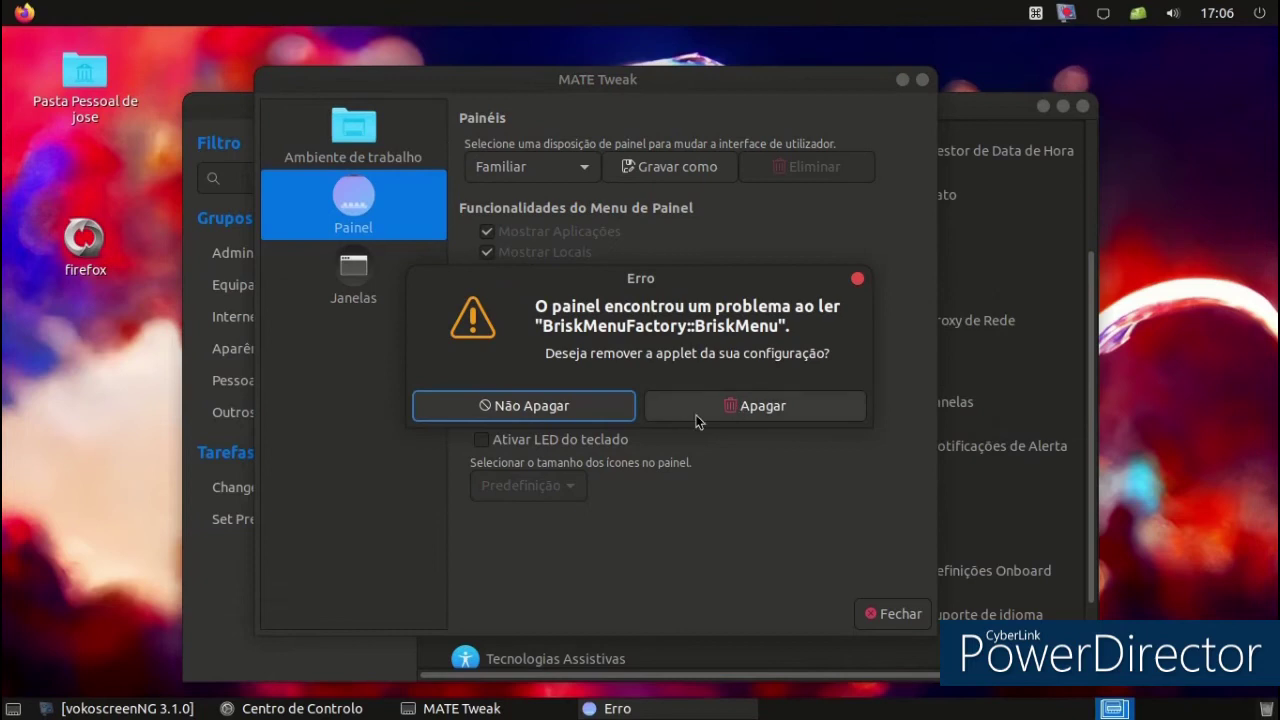
pyautogui.click(550, 413)
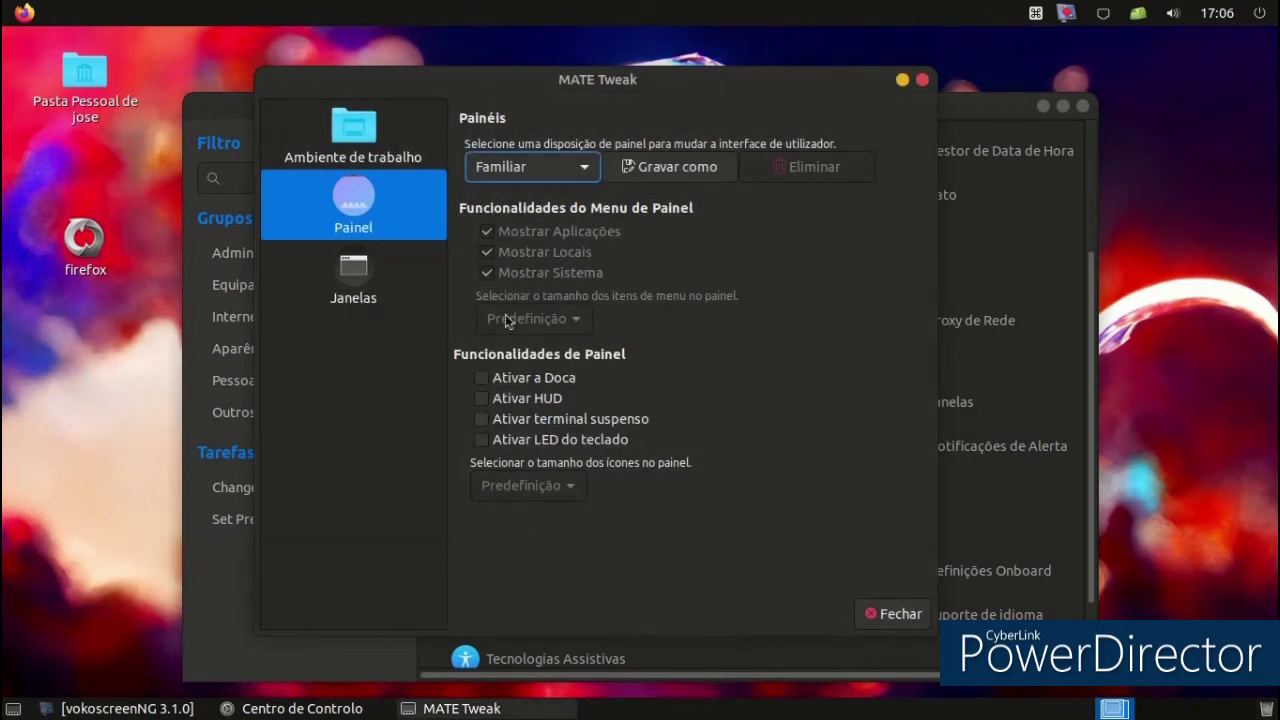
# Step: Apply the Pantheon panel layout, view its application menu, and keep the indicator and notification area applets in the configuration
pyautogui.click(561, 176)
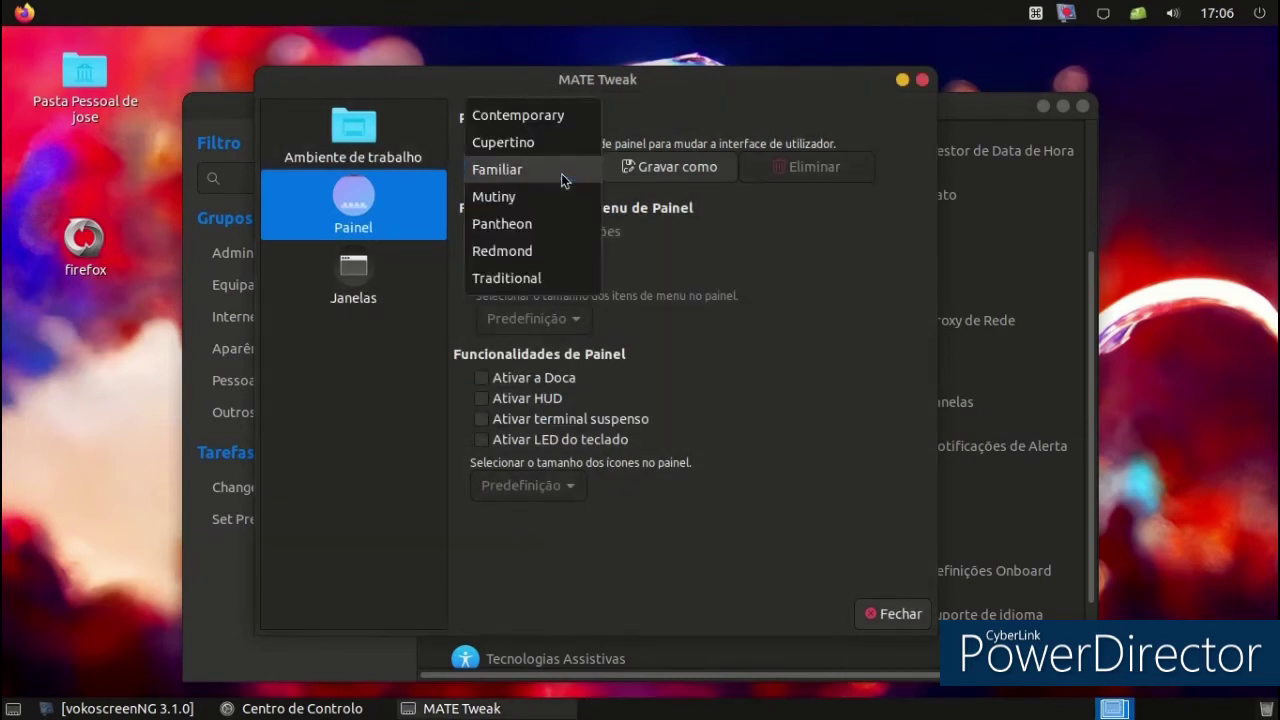
pyautogui.click(540, 222)
pyautogui.click(912, 408)
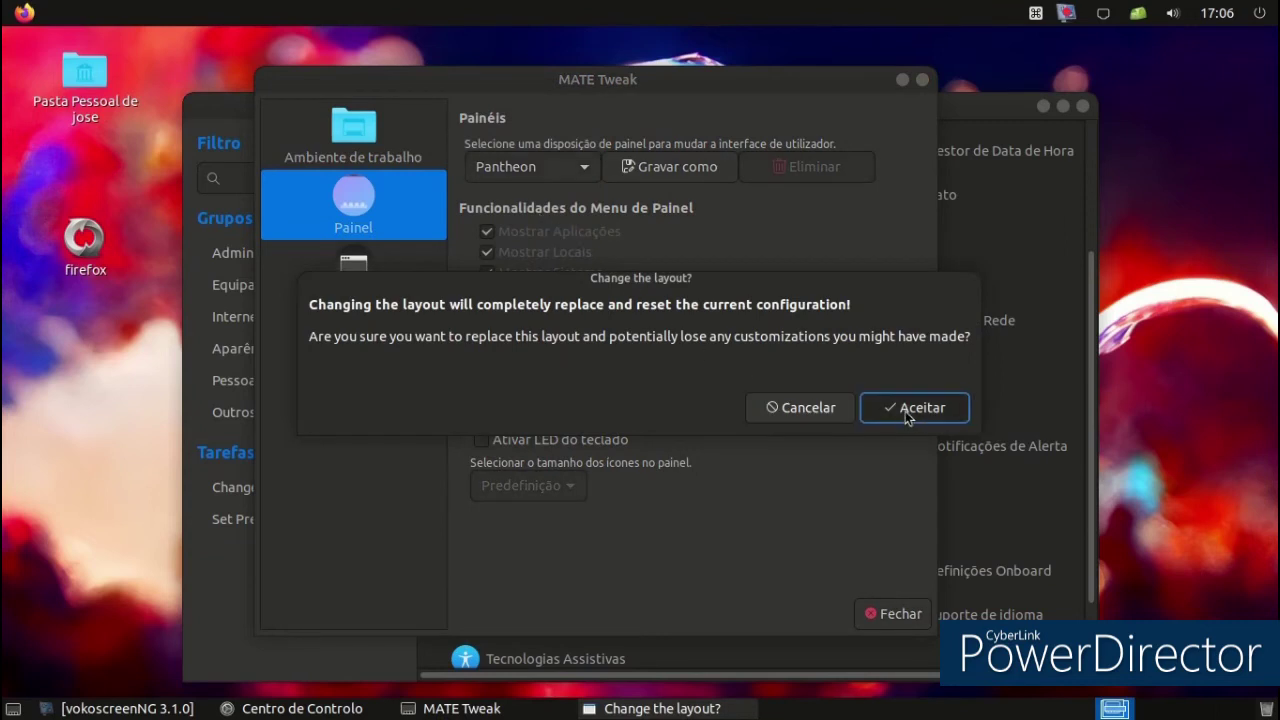
pyautogui.click(6, 6)
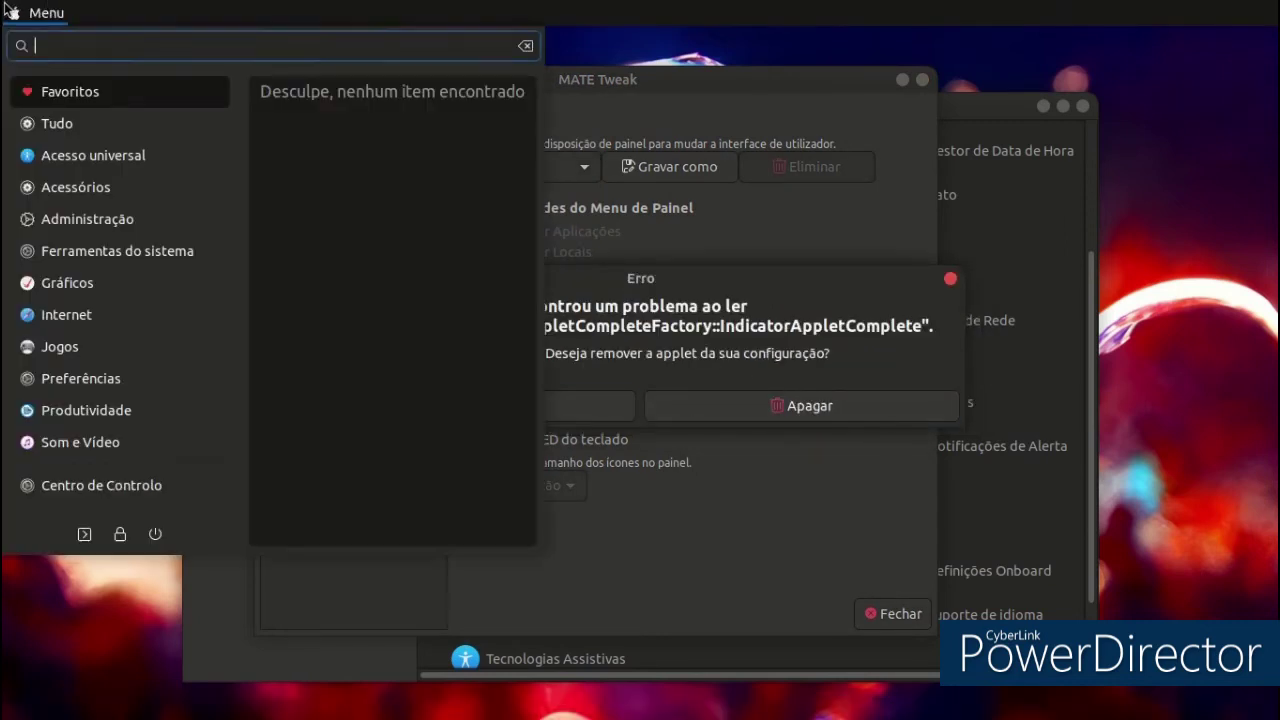
pyautogui.click(8, 8)
pyautogui.click(459, 402)
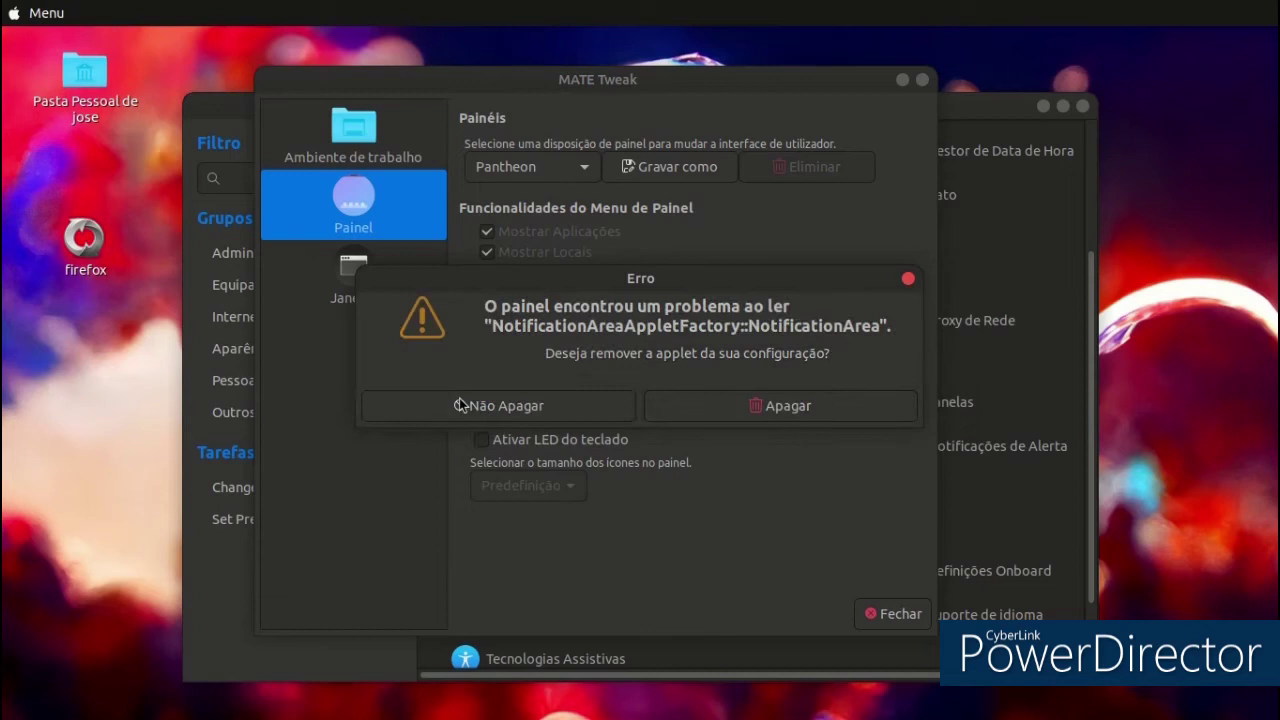
pyautogui.click(464, 408)
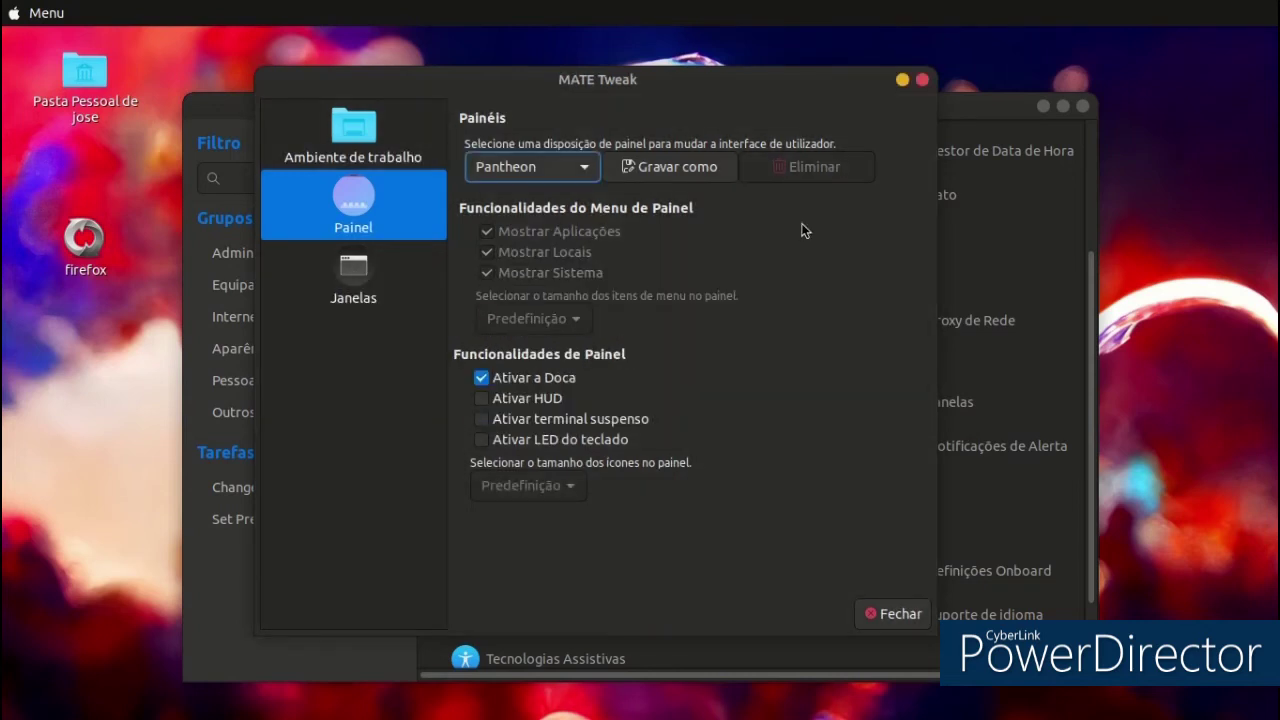
# Step: Set the window control placement to Esquerda in the Janelas settings and close MATE Tweak
pyautogui.click(329, 261)
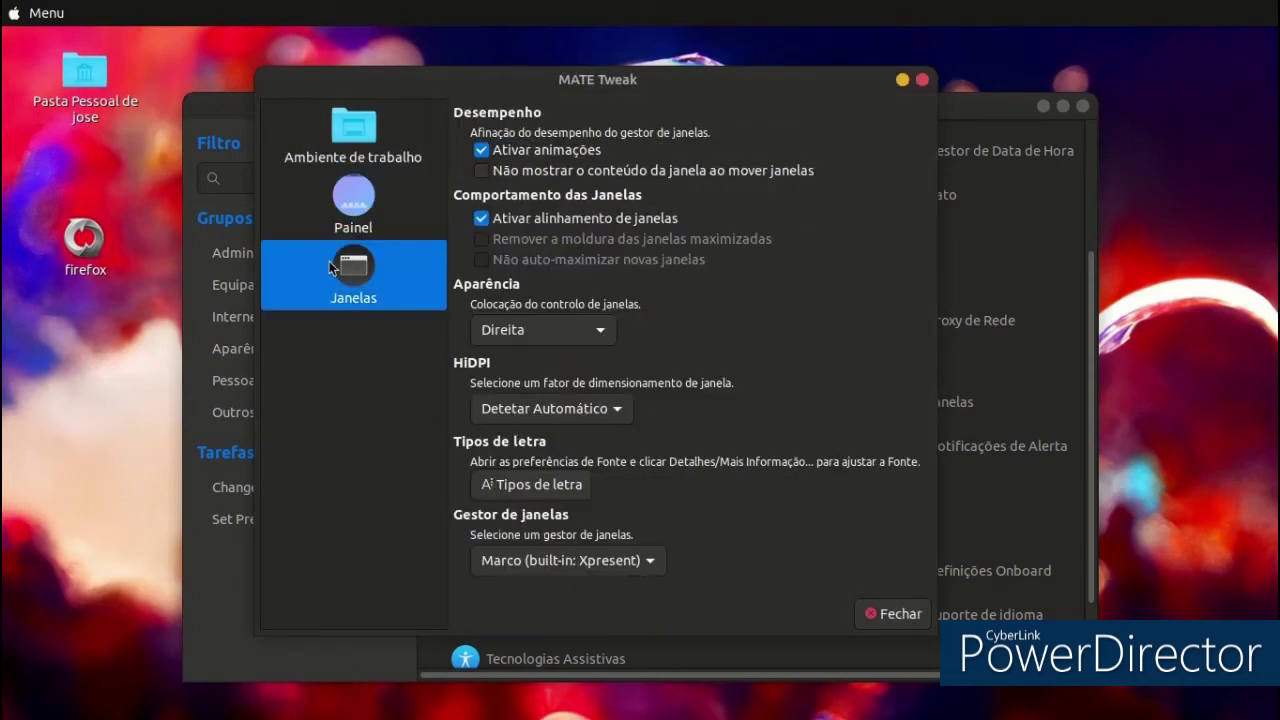
pyautogui.click(565, 334)
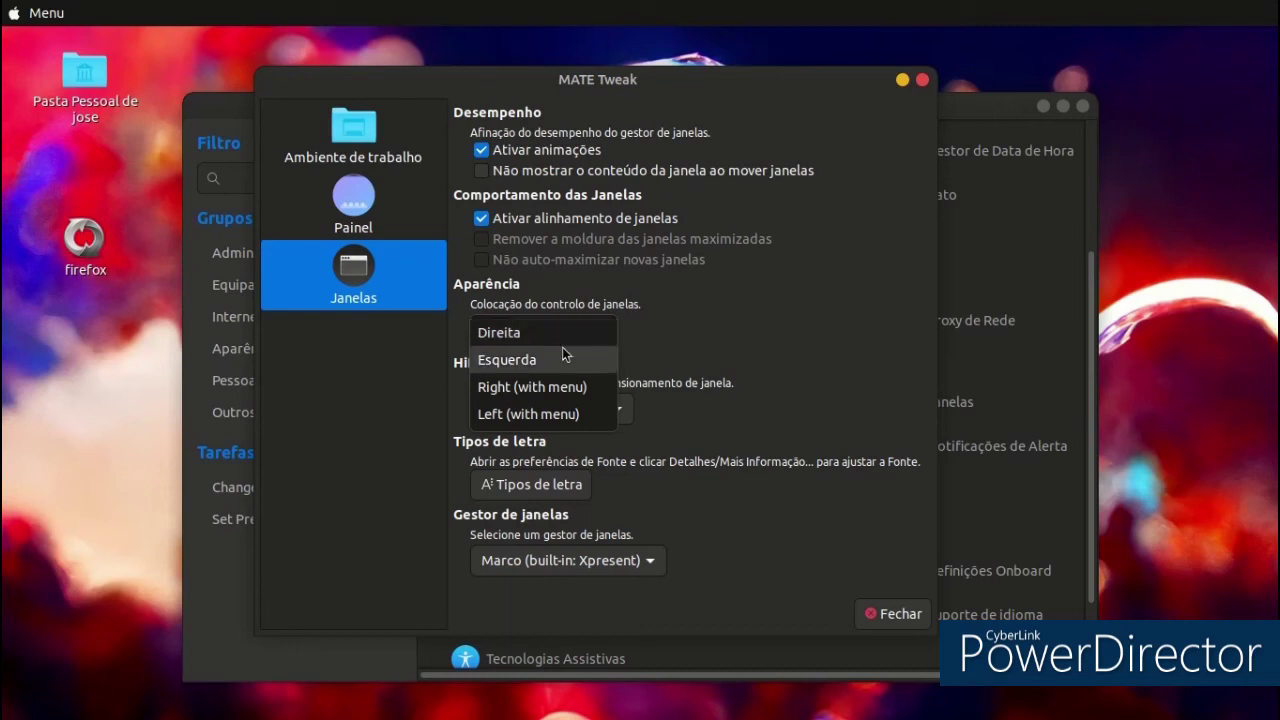
pyautogui.click(565, 354)
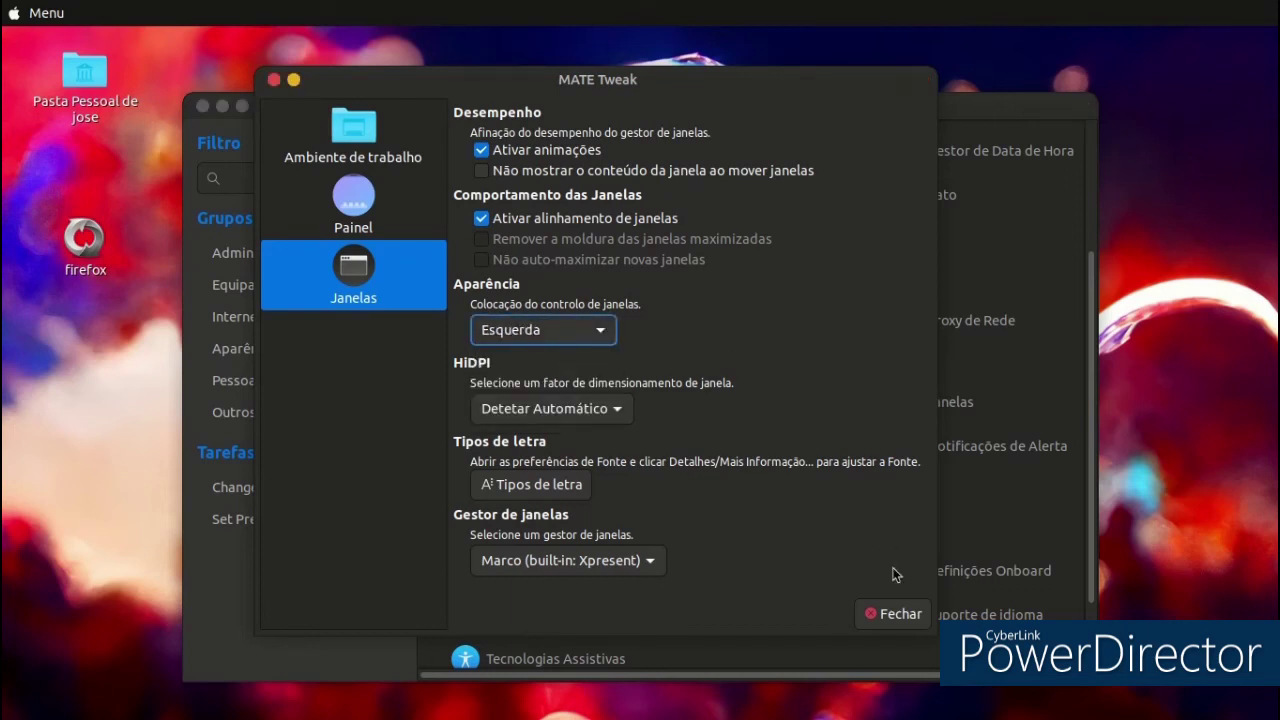
pyautogui.click(893, 612)
# Step: Open the Notificações de Alerta settings from the Centro de Controlo, view the options, and close them
pyautogui.scroll(-2, 846, 326)
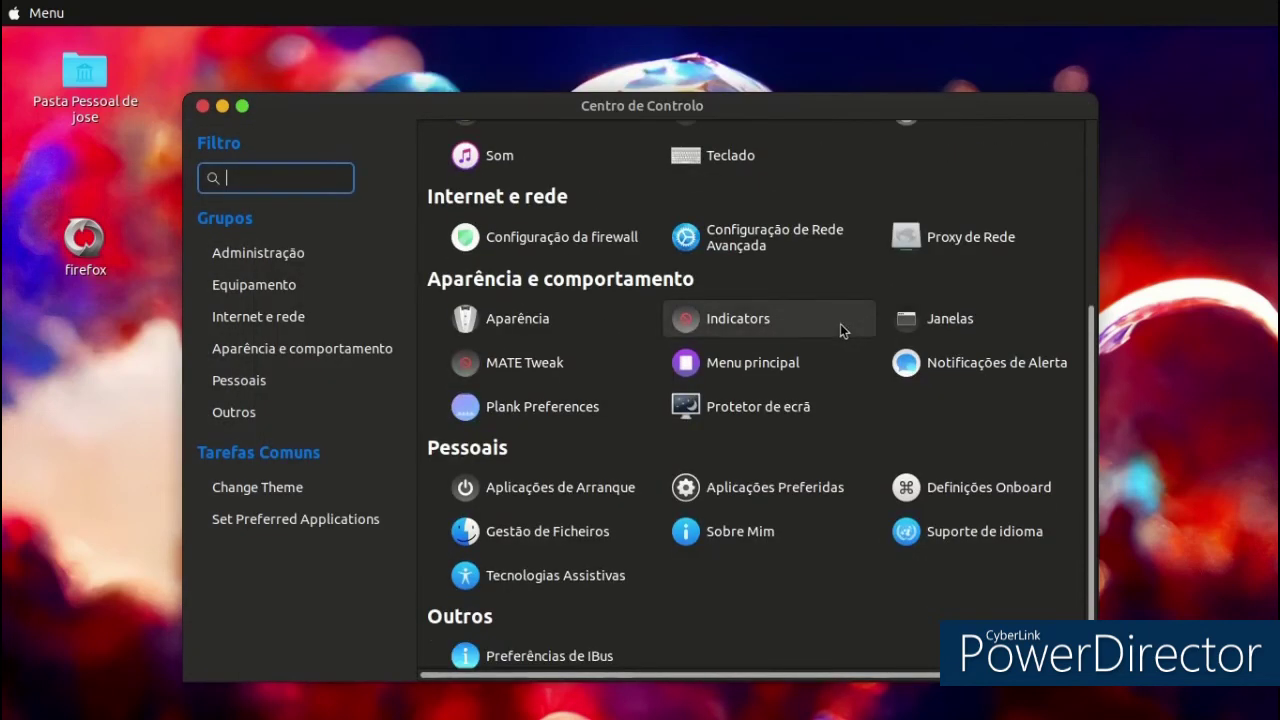
pyautogui.click(980, 374)
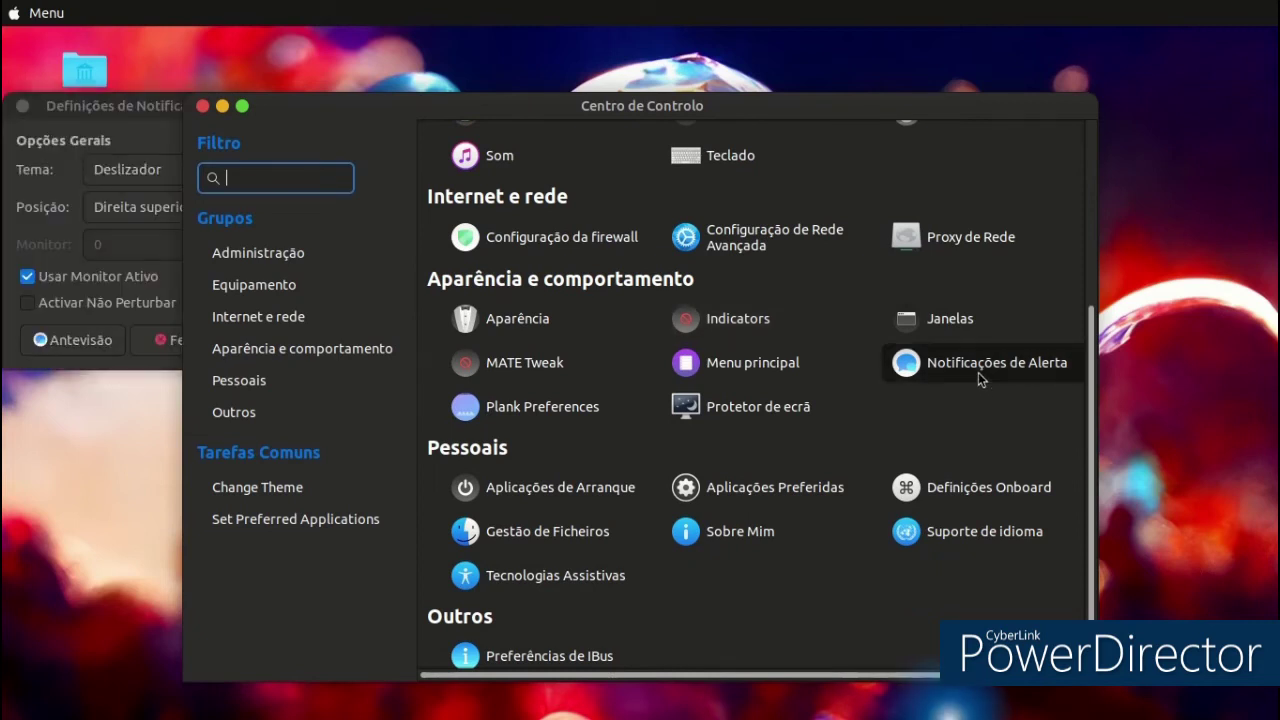
pyautogui.click(106, 115)
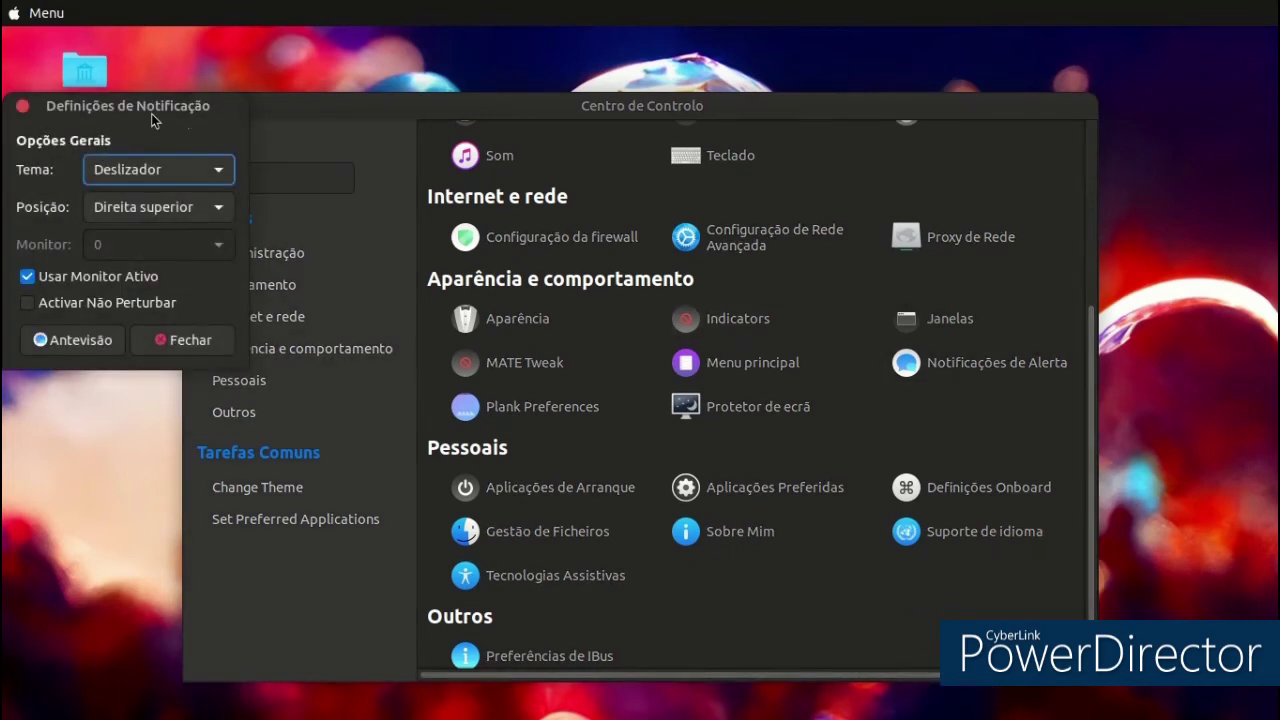
pyautogui.click(216, 342)
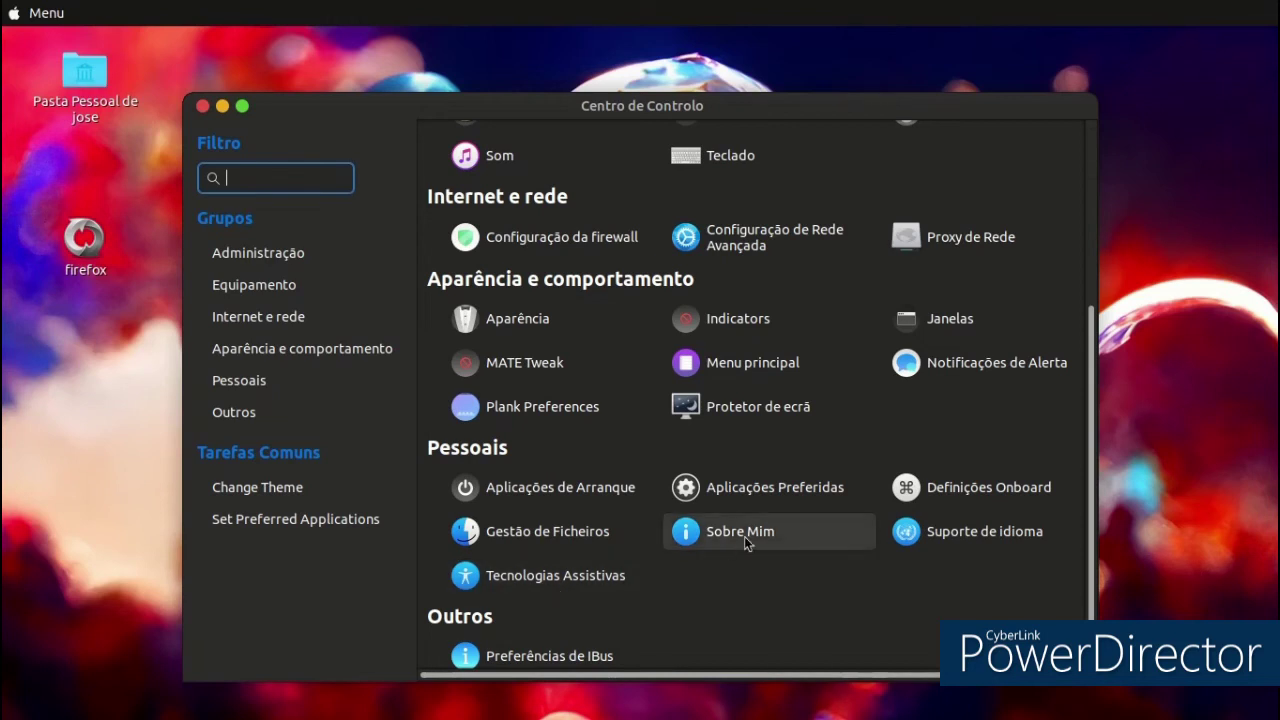
# Step: View the Suporte de idioma settings from the Centro de Controlo and close both windows
pyautogui.click(906, 540)
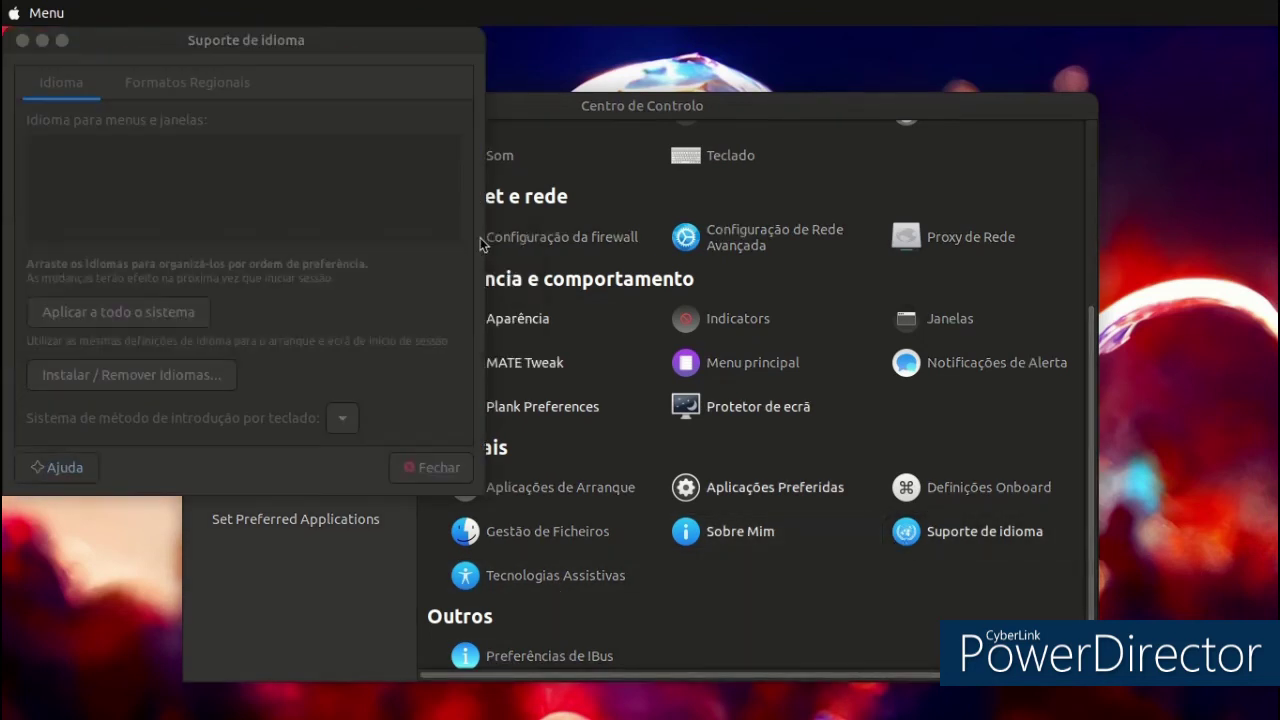
pyautogui.click(224, 365)
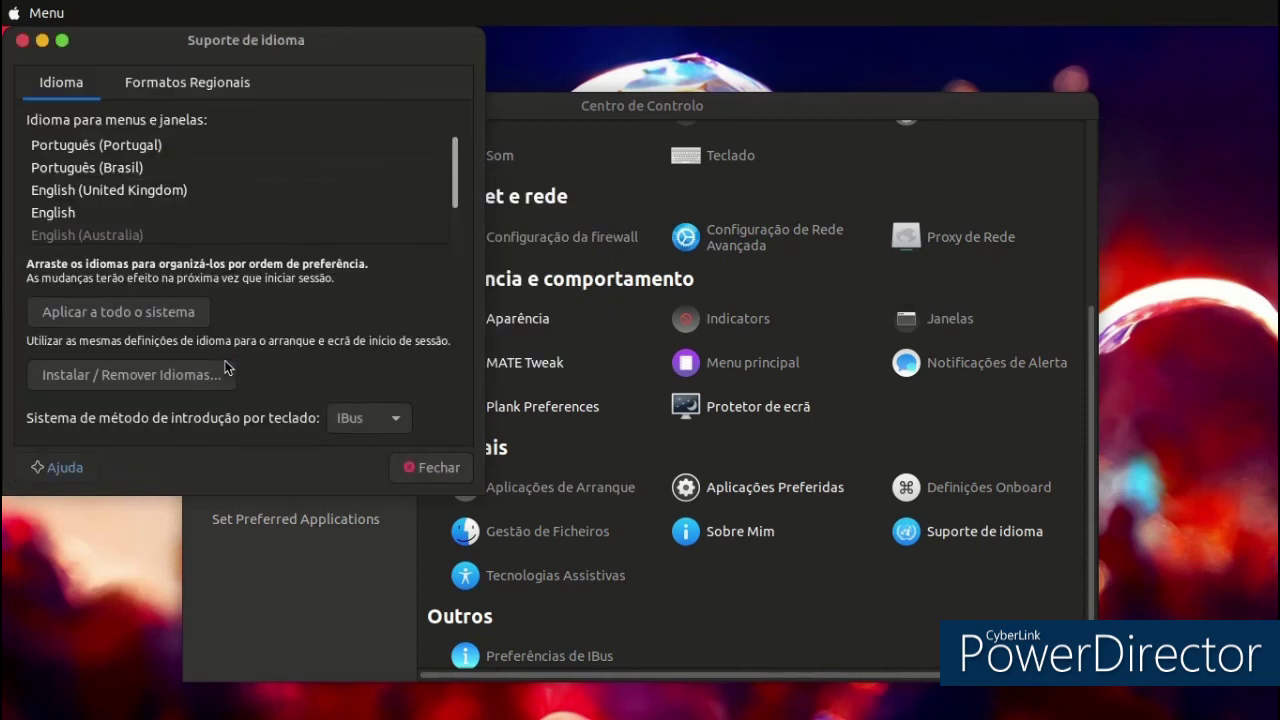
pyautogui.click(432, 468)
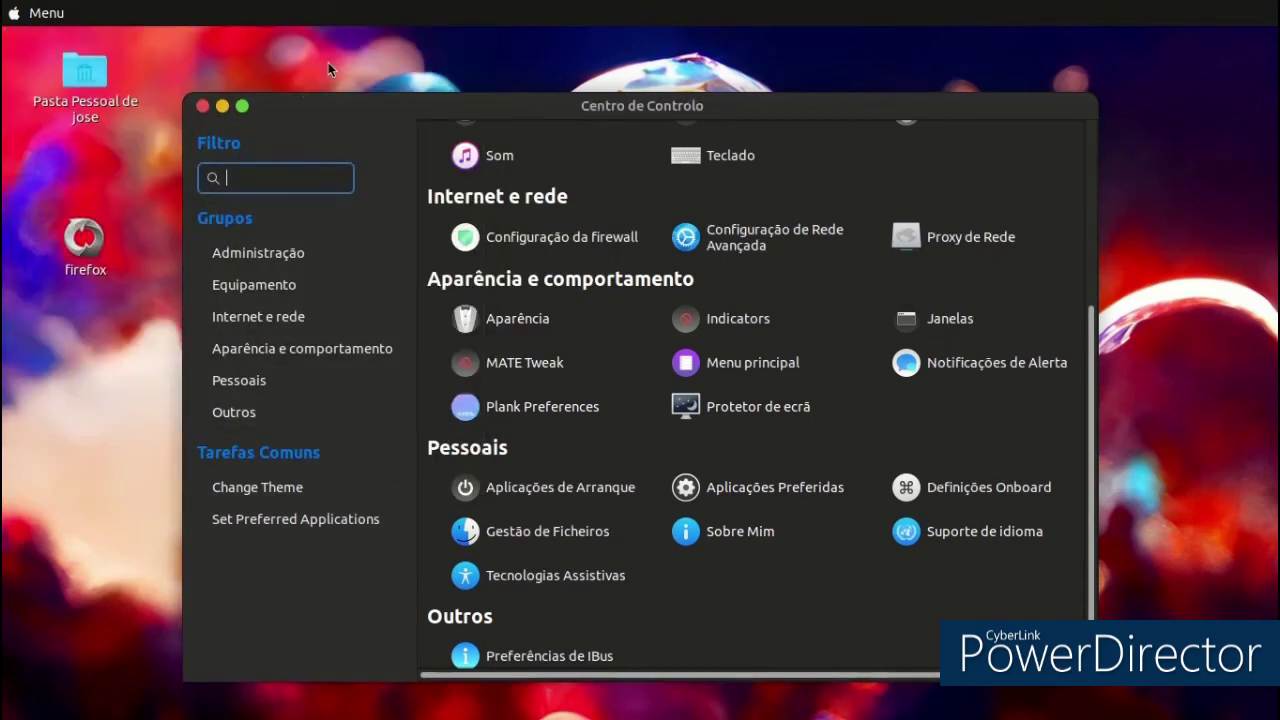
pyautogui.click(202, 105)
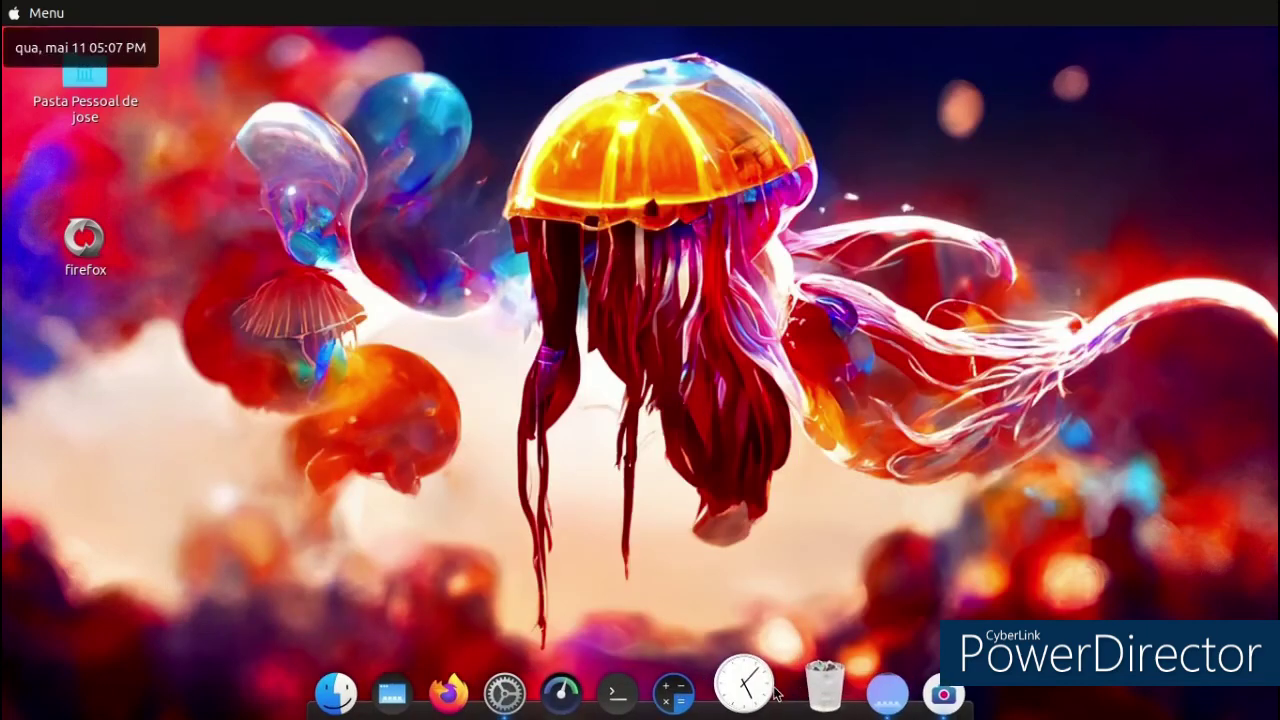
# Step: Bring up the vokoscreenNG screen recorder and minimise its window
pyautogui.click(943, 694)
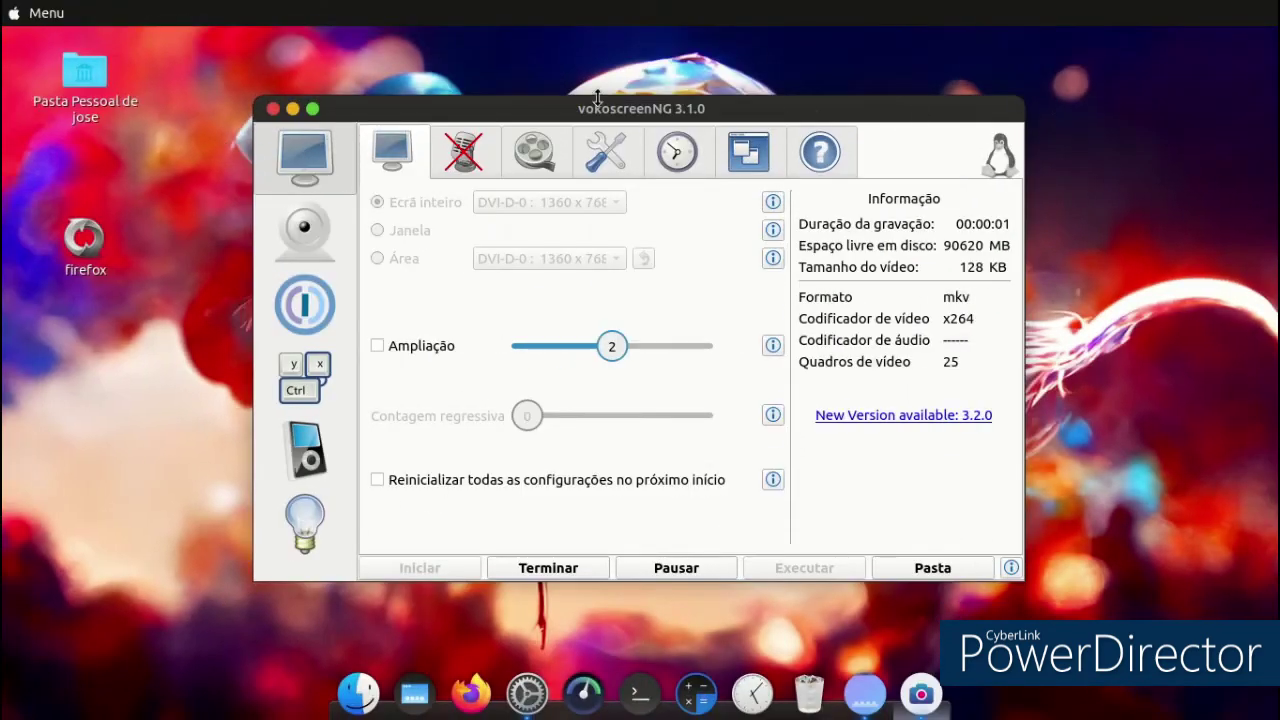
pyautogui.click(292, 108)
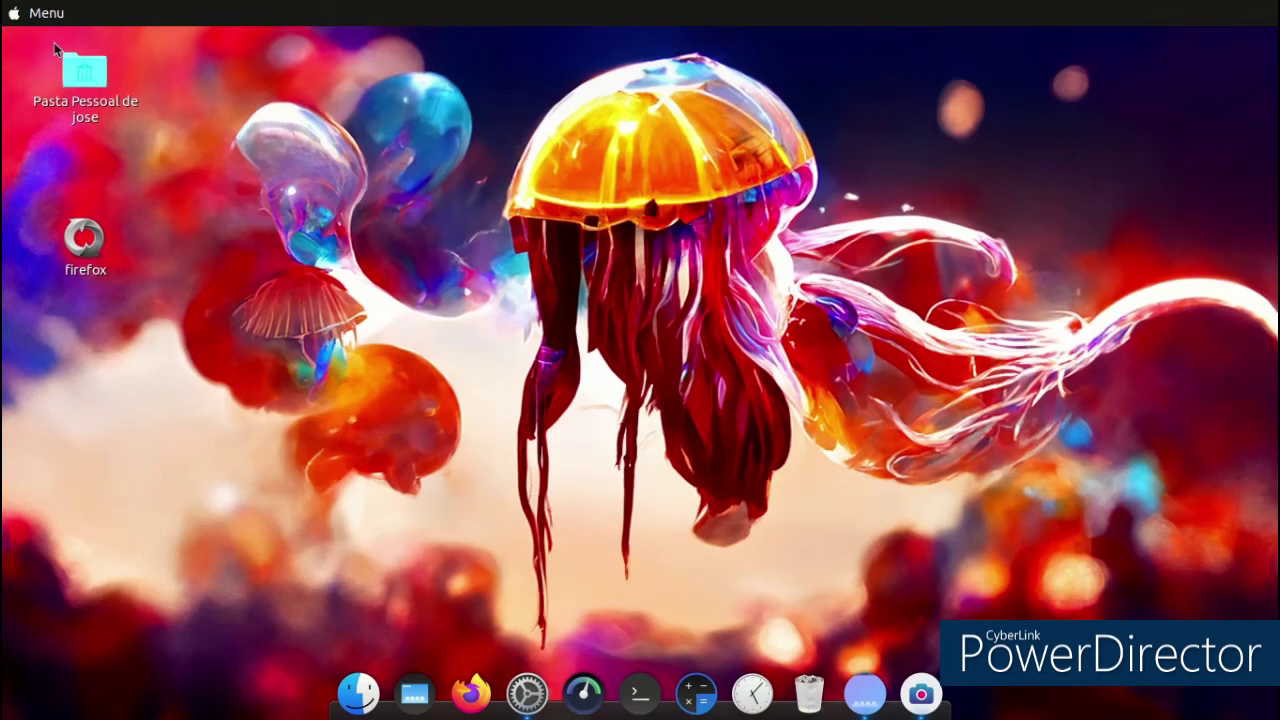
# Step: Browse the application menu's categories and launch the Snap Store from Ferramentas do sistema
pyautogui.click(46, 13)
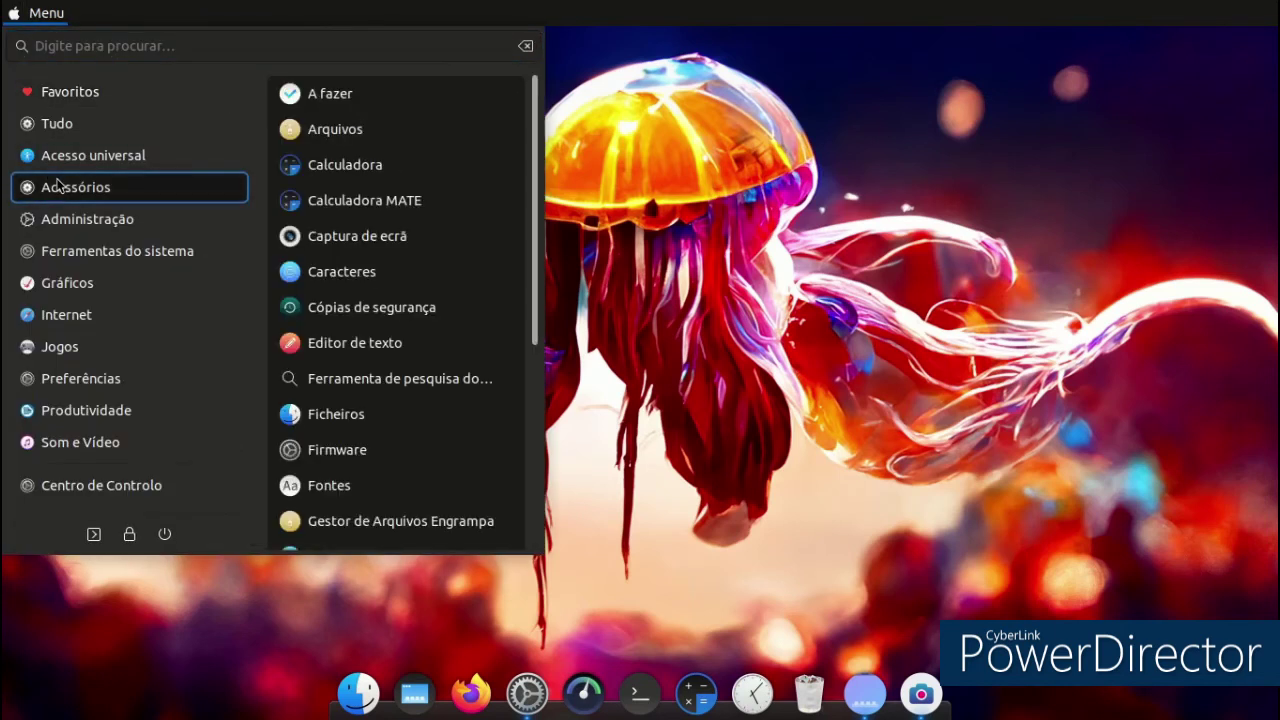
pyautogui.moveTo(85, 251)
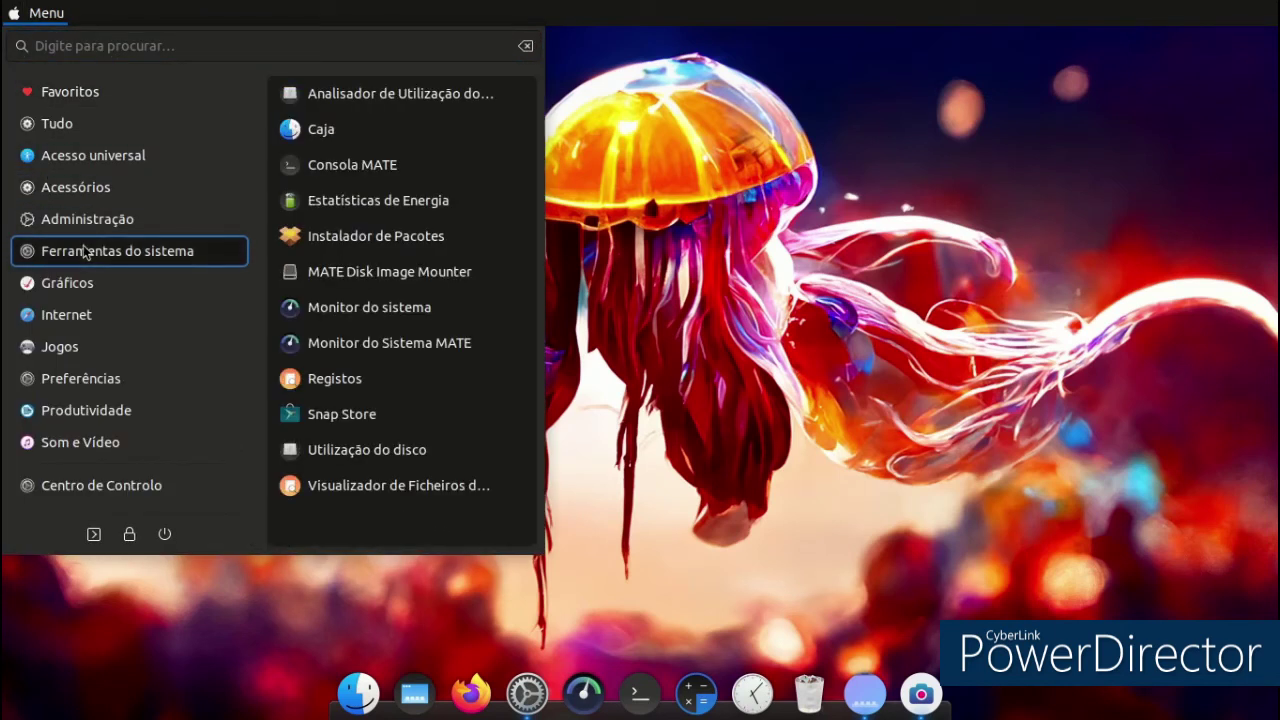
pyautogui.moveTo(100, 283)
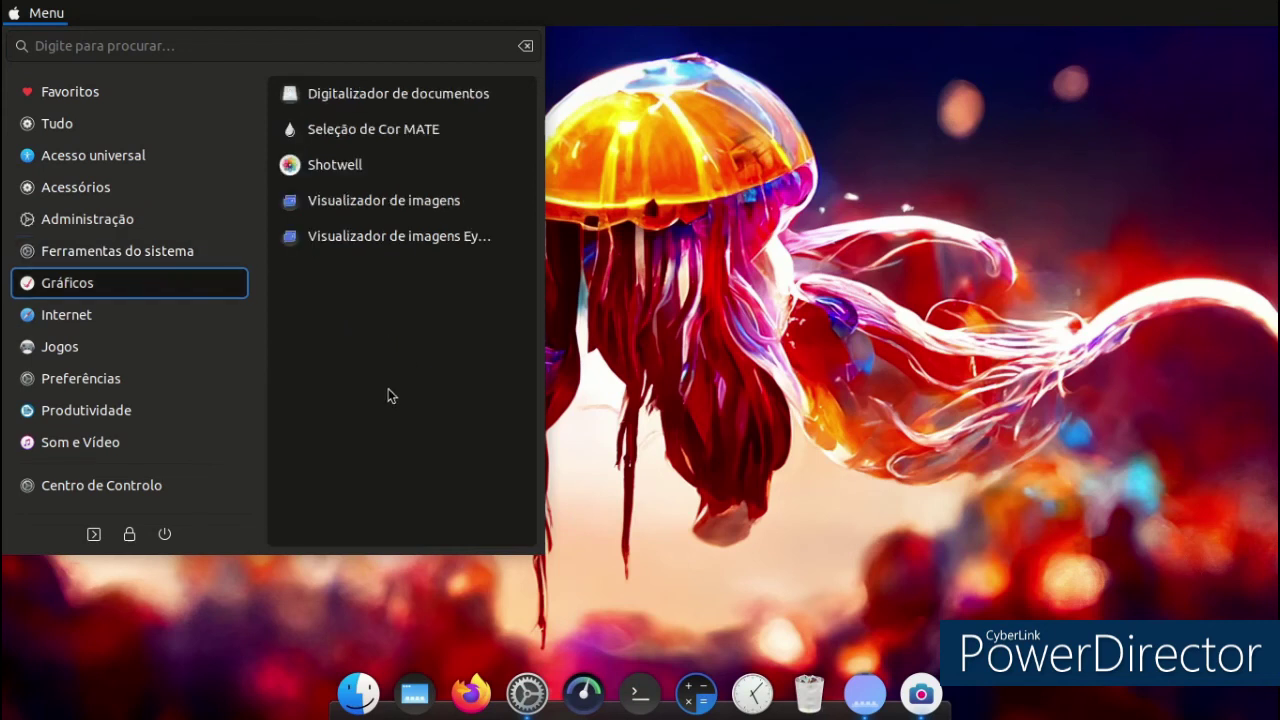
pyautogui.click(414, 420)
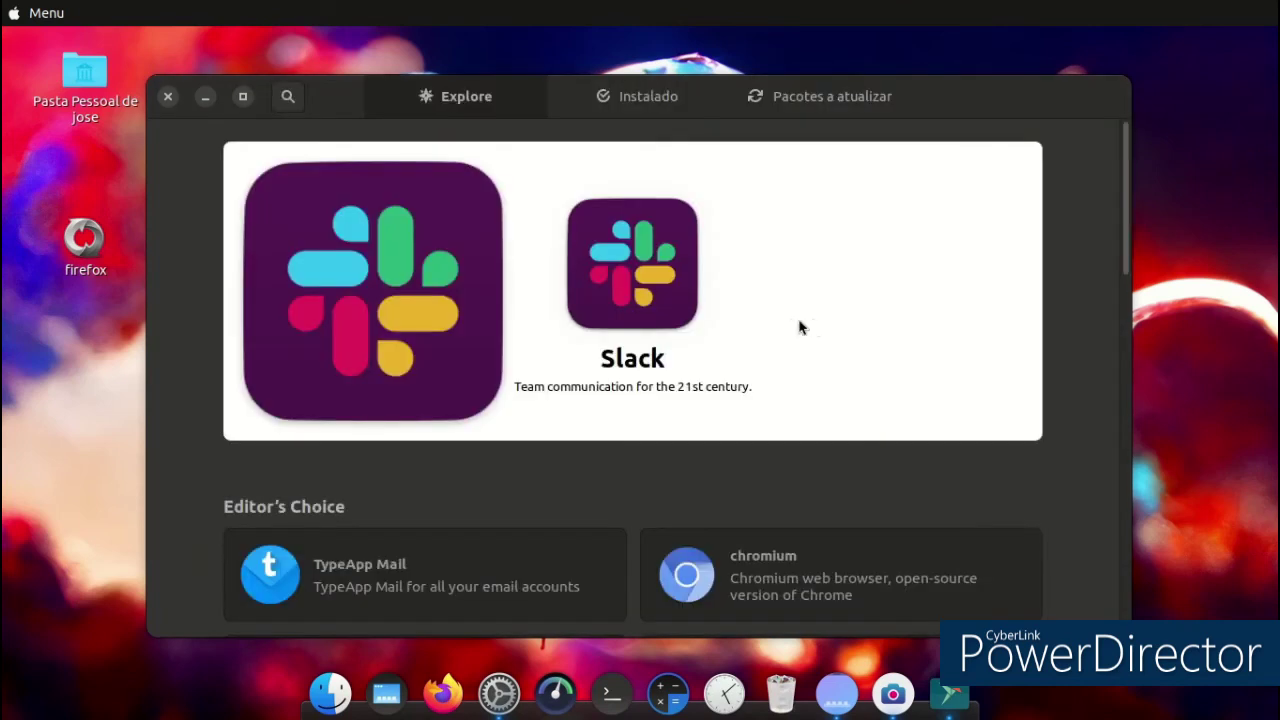
# Step: Look through the Editor's Choice apps and the categories on the Explore page of the Snap Store
pyautogui.scroll(-5, 771, 354)
pyautogui.scroll(-8, 723, 378)
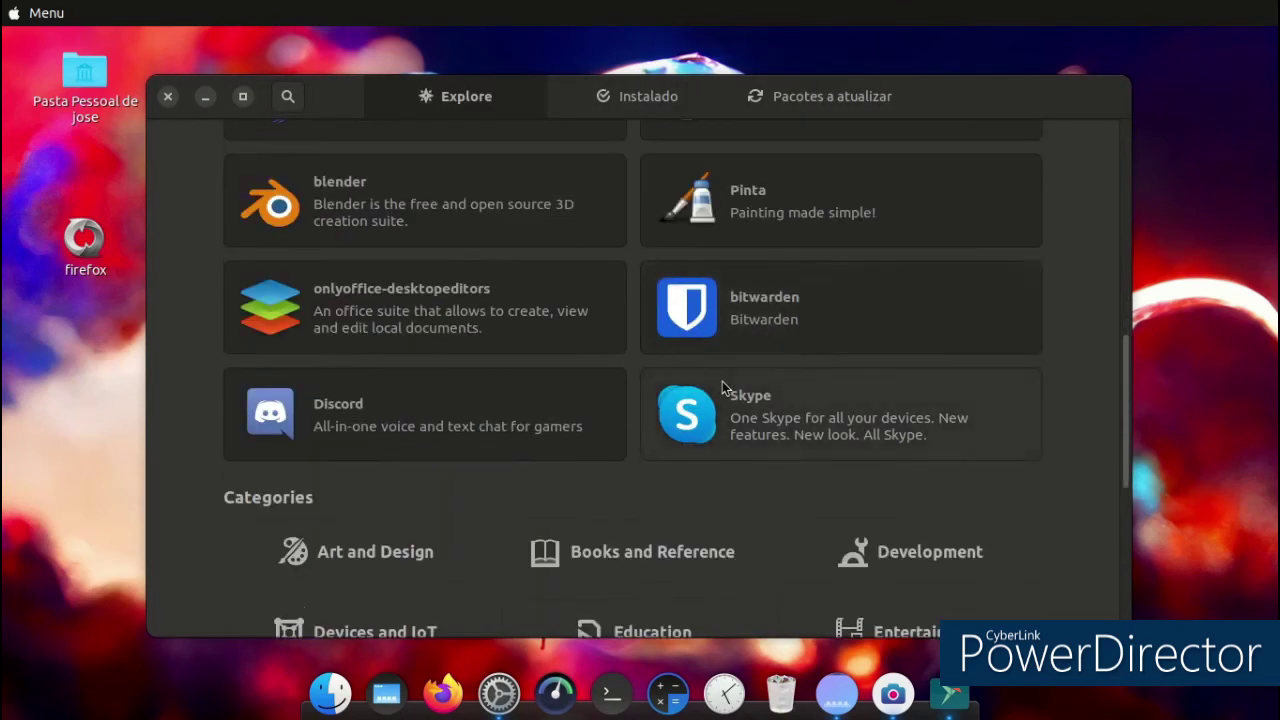
pyautogui.scroll(10, 720, 395)
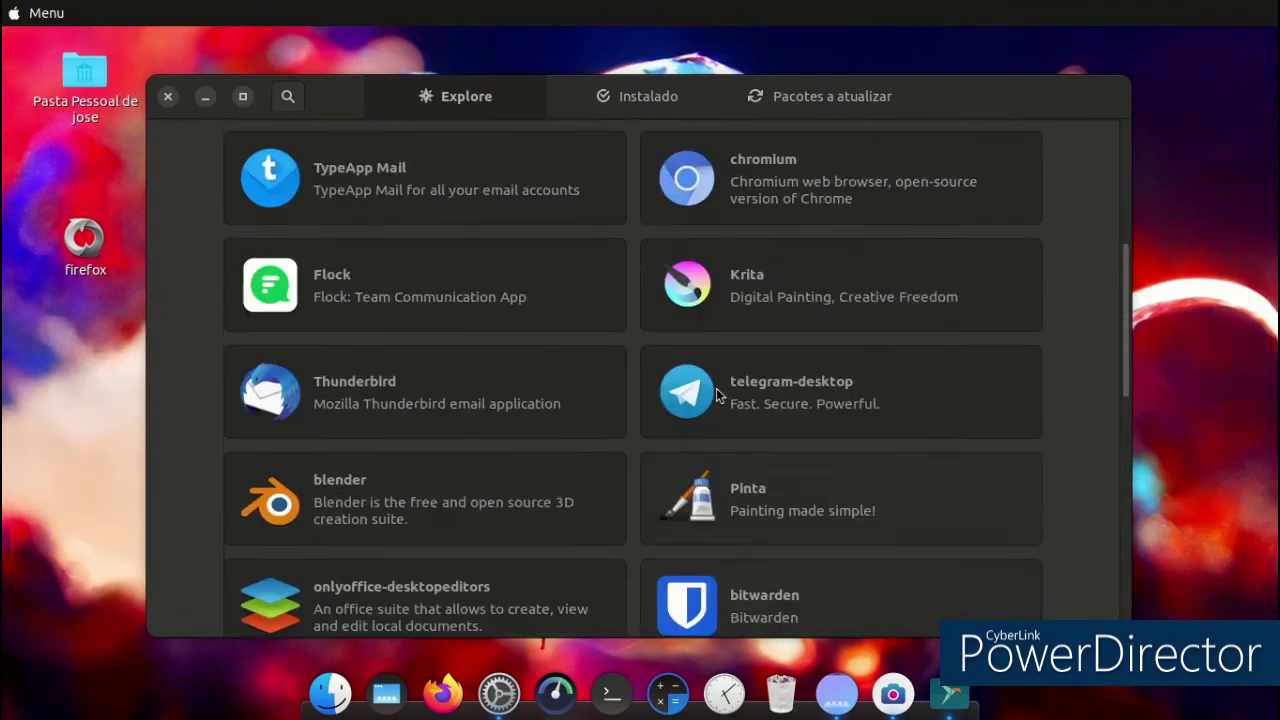
pyautogui.click(428, 100)
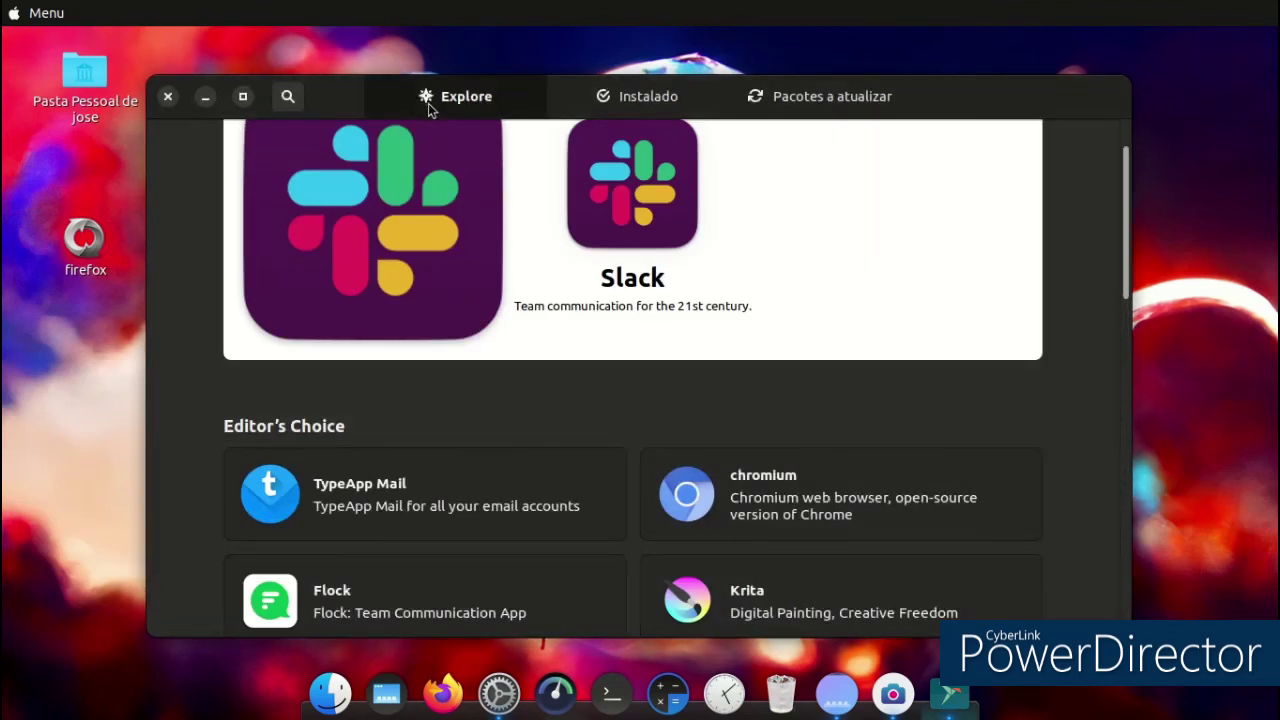
pyautogui.scroll(-5, 845, 200)
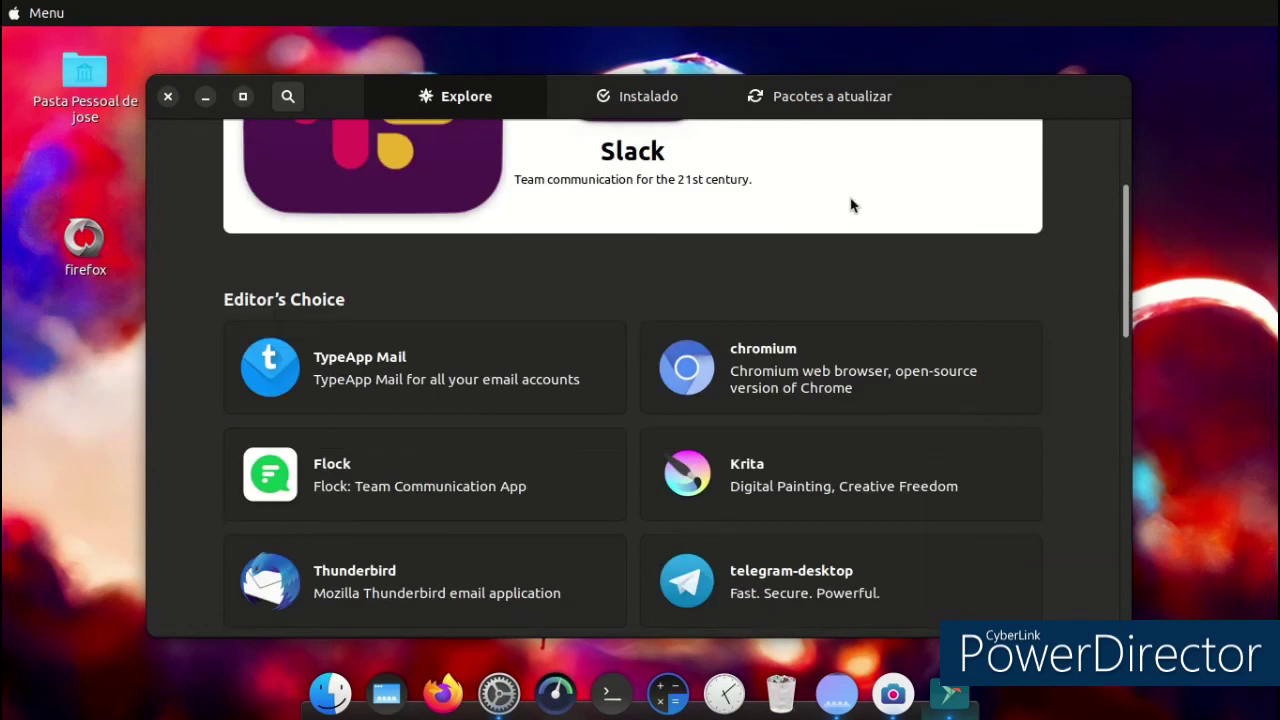
pyautogui.scroll(-1, 840, 212)
pyautogui.scroll(1, 840, 212)
# Step: View the chromium details page with its screenshots and description, and close the Snap Store
pyautogui.click(835, 205)
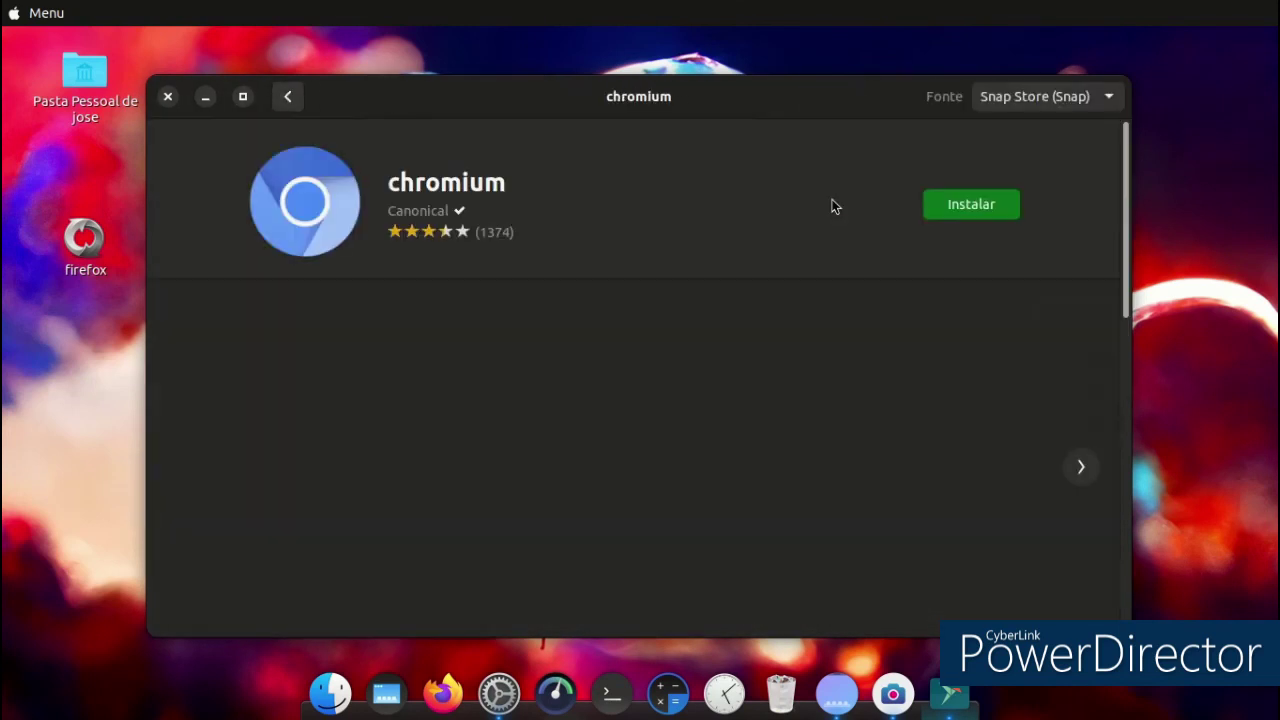
pyautogui.scroll(-3, 860, 320)
pyautogui.scroll(-1, 862, 329)
pyautogui.scroll(1, 862, 329)
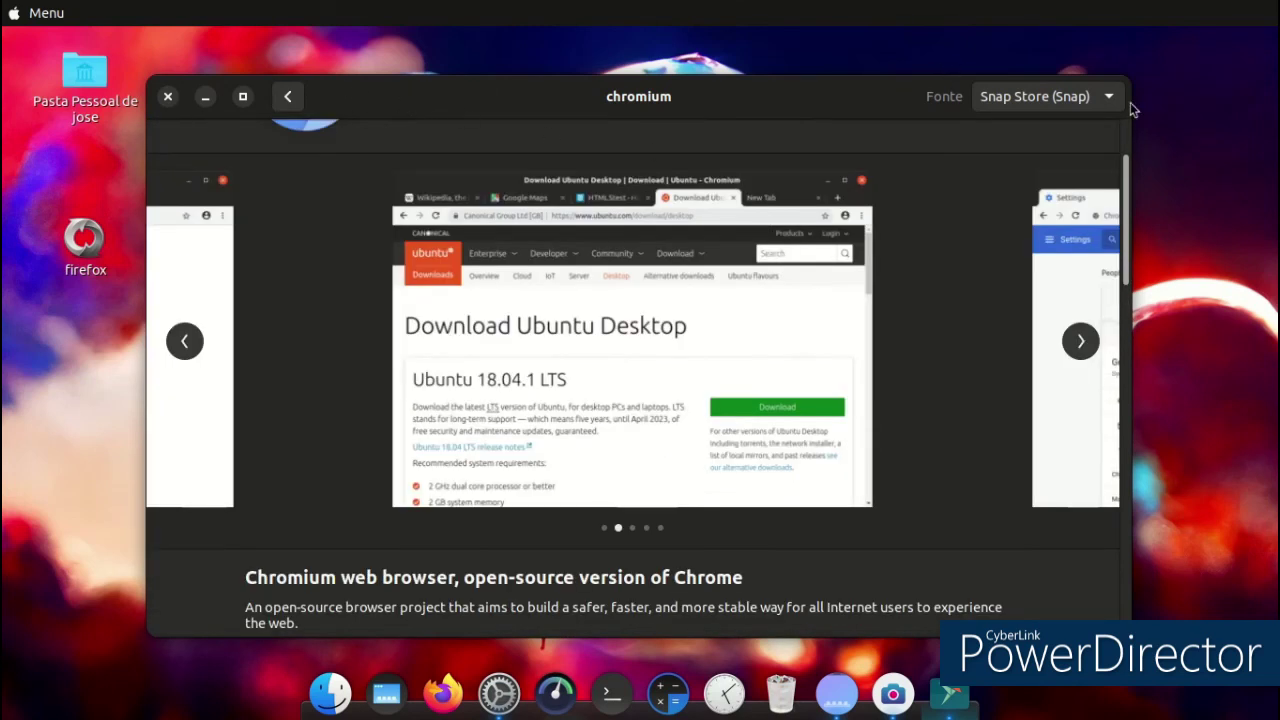
pyautogui.click(168, 97)
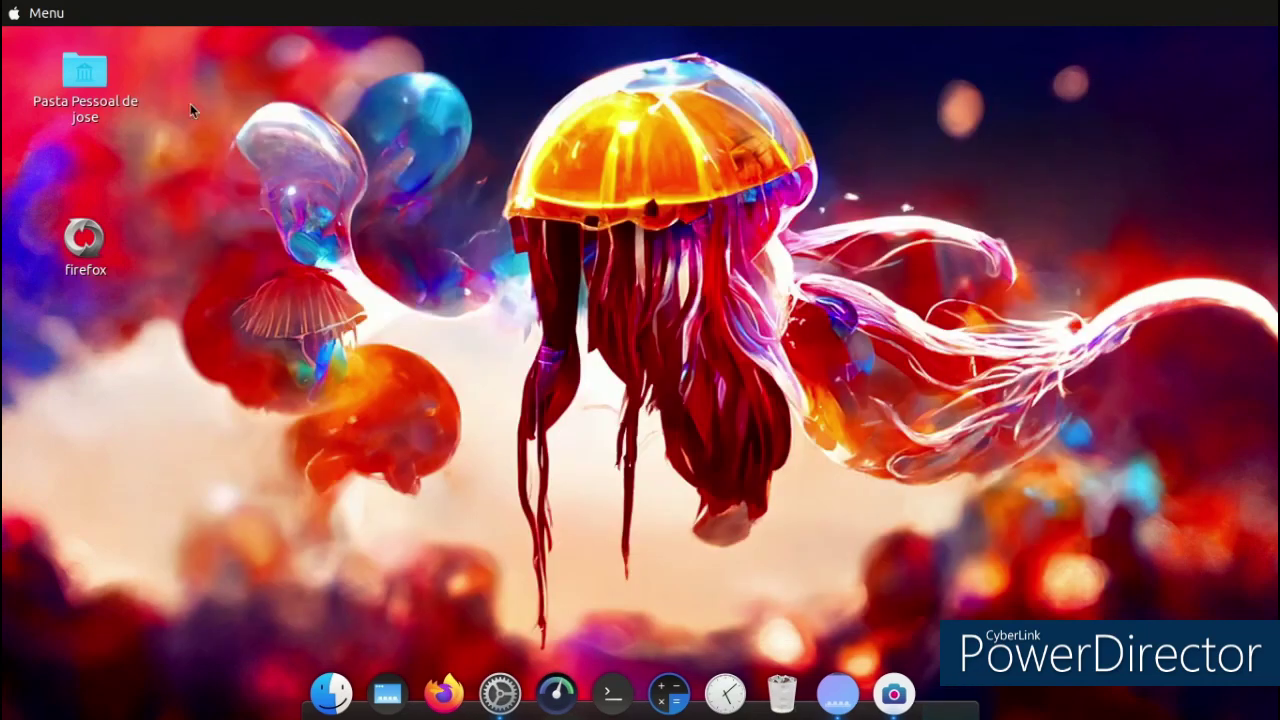
# Step: Restore the vokoscreenNG recorder window from the dock
pyautogui.click(928, 700)
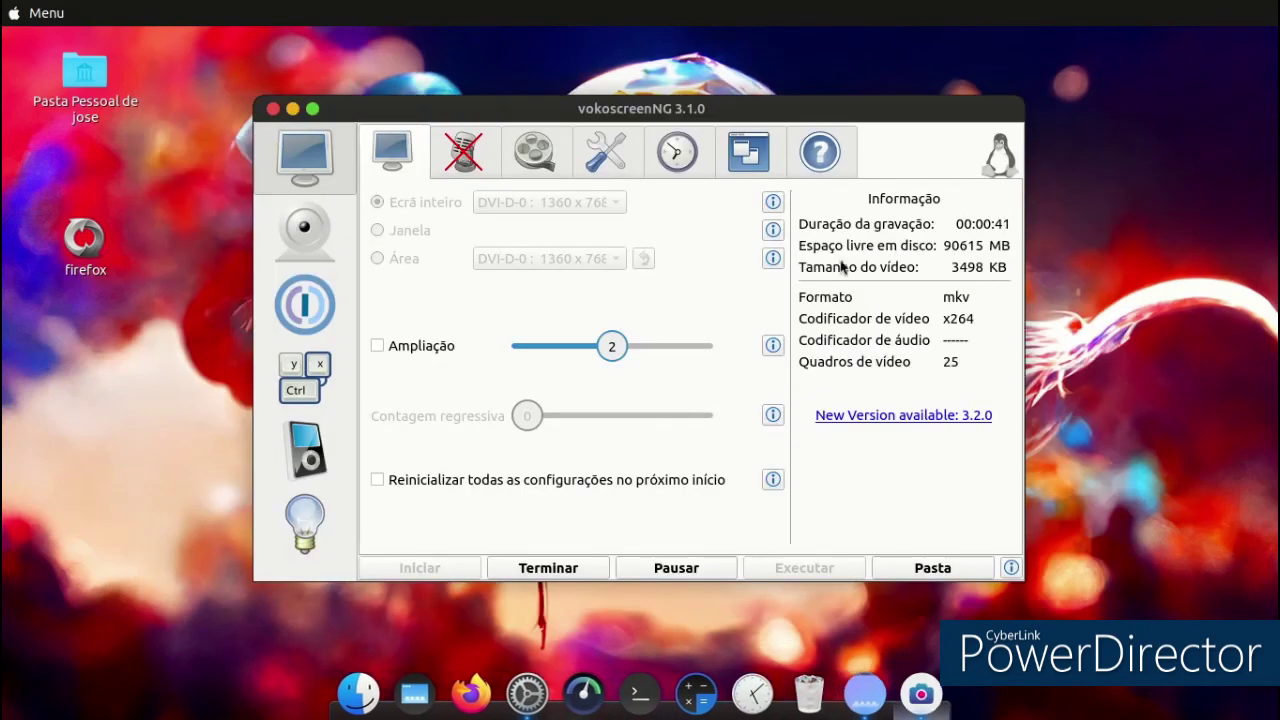